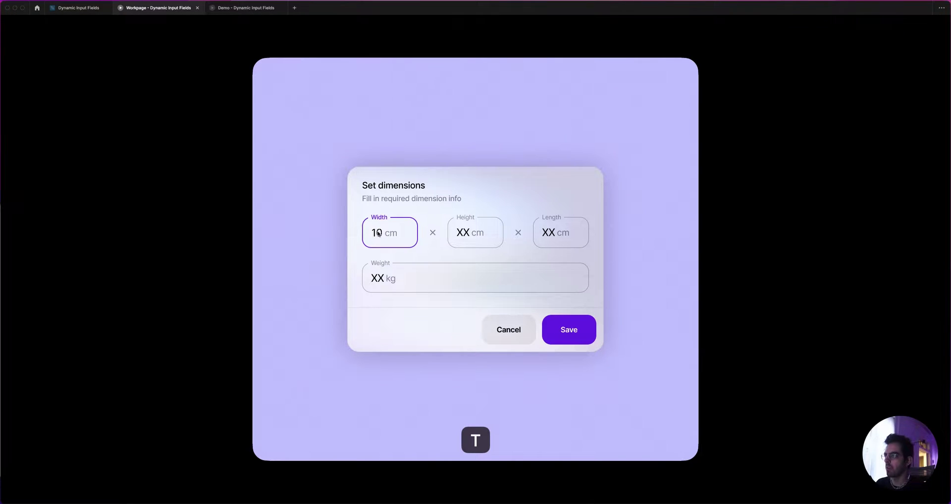
# Confirm the prototype's width of 10 cm and fill in the height as 20 cm and the length as 30 cm.
pyautogui.press('Return')
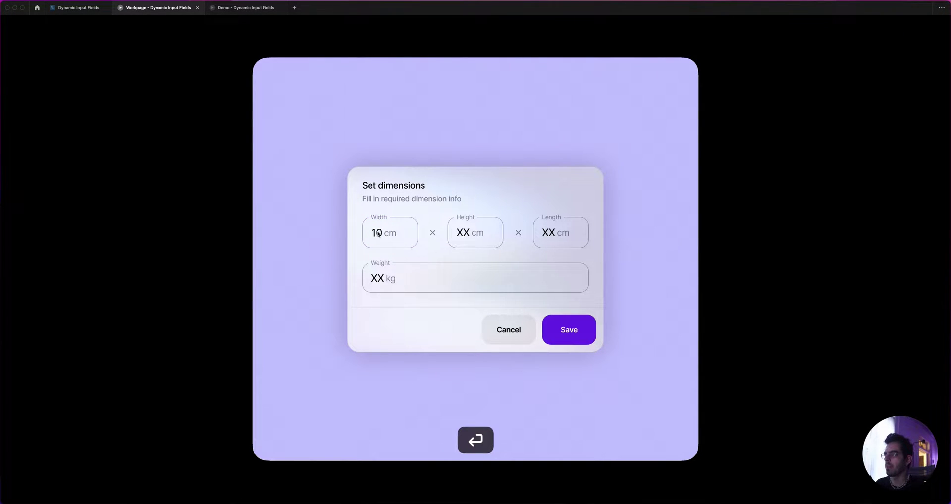
pyautogui.click(463, 232)
pyautogui.press('t')
pyautogui.press('Return')
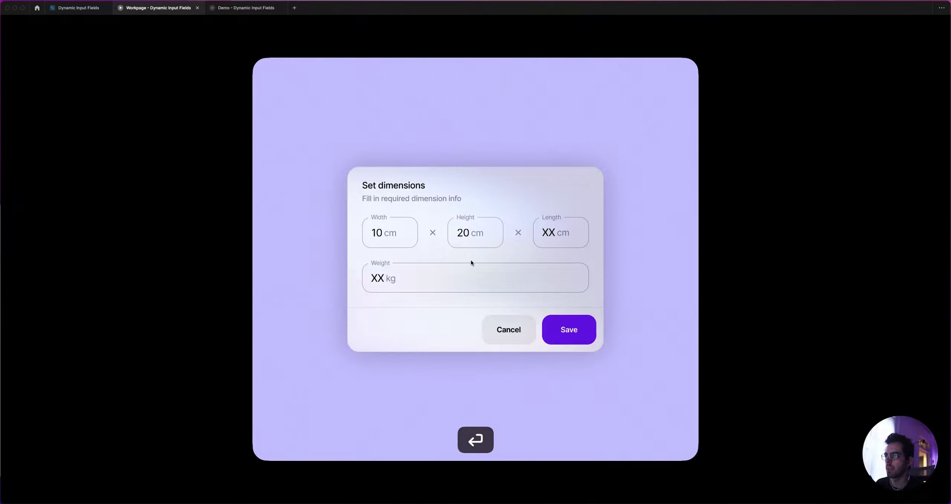
pyautogui.click(552, 233)
pyautogui.press('t')
pyautogui.press('Return')
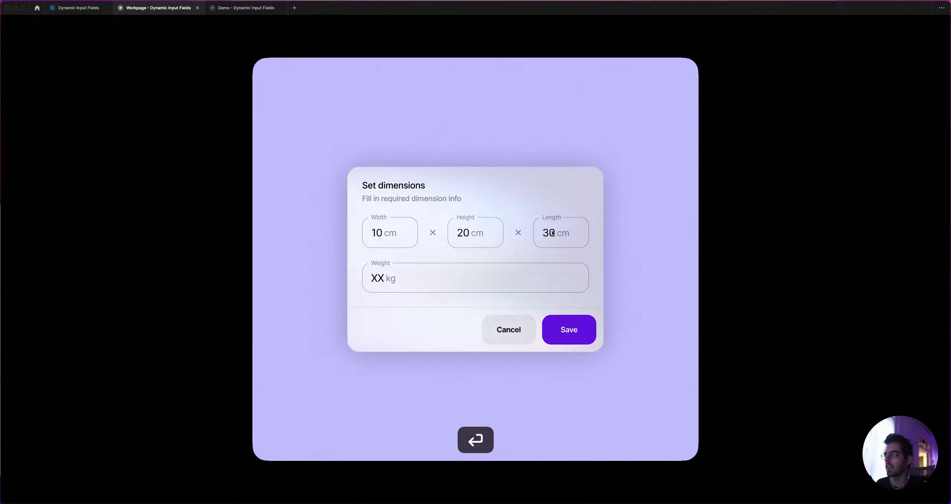
# Fill in the prototype's weight as 3.5 kg.
pyautogui.click(376, 277)
pyautogui.write('3.5')
pyautogui.hotkey('shift', 'Return')
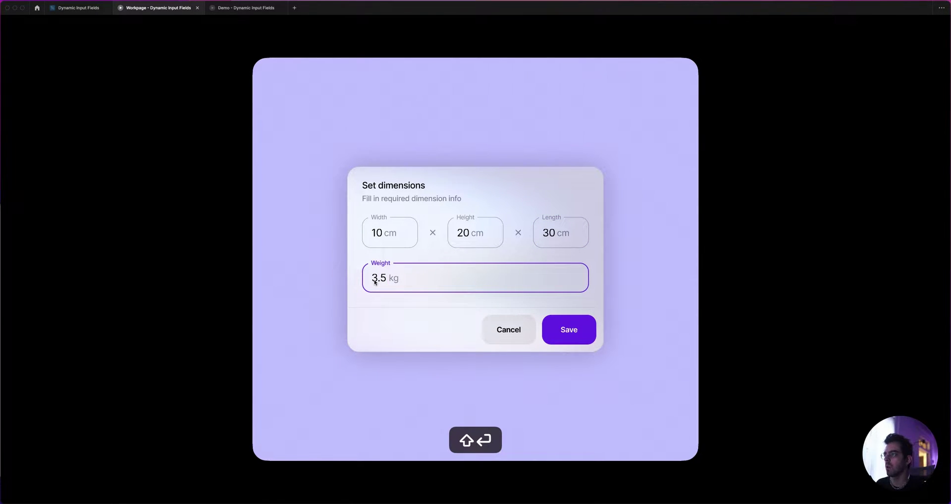
pyautogui.press('Return')
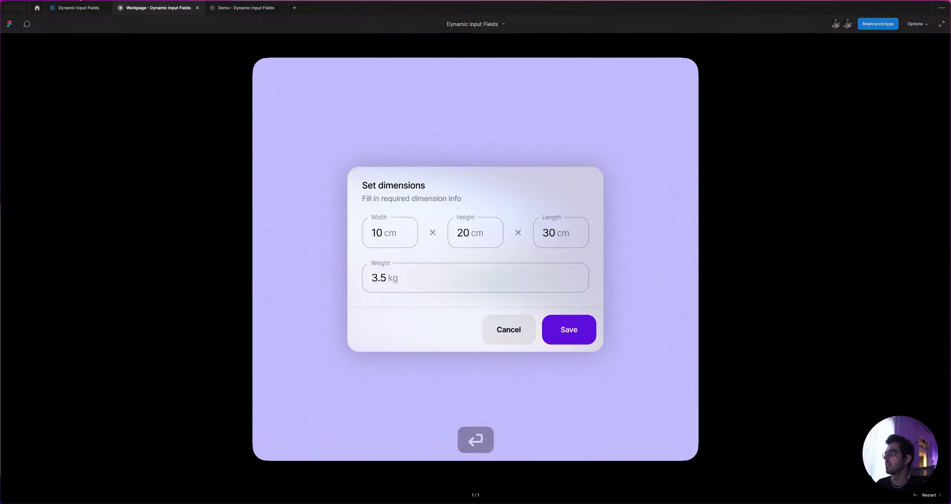
# Return to the Dynamic Input Fields design file and examine the input component variants beside the Test frame.
pyautogui.click(78, 7)
pyautogui.scroll(-3, 495, 159)
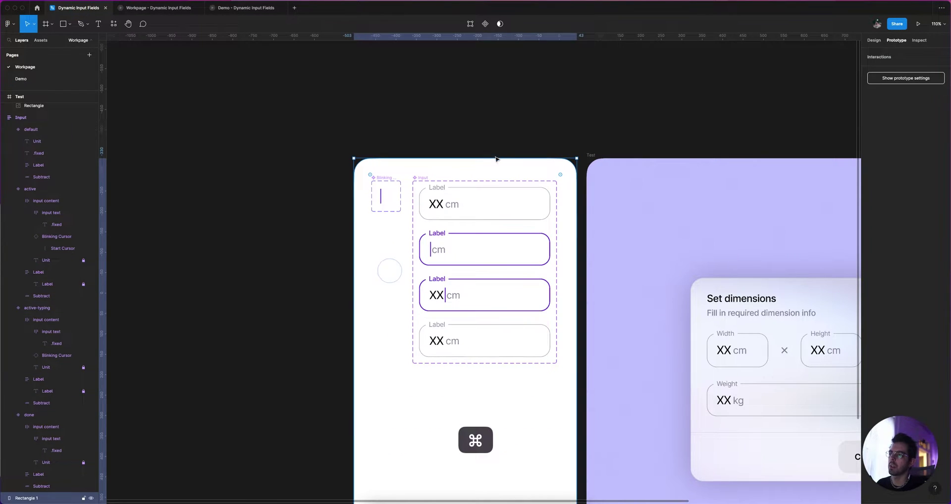
pyautogui.hscroll(8, 496, 158)
pyautogui.scroll(-4, 496, 159)
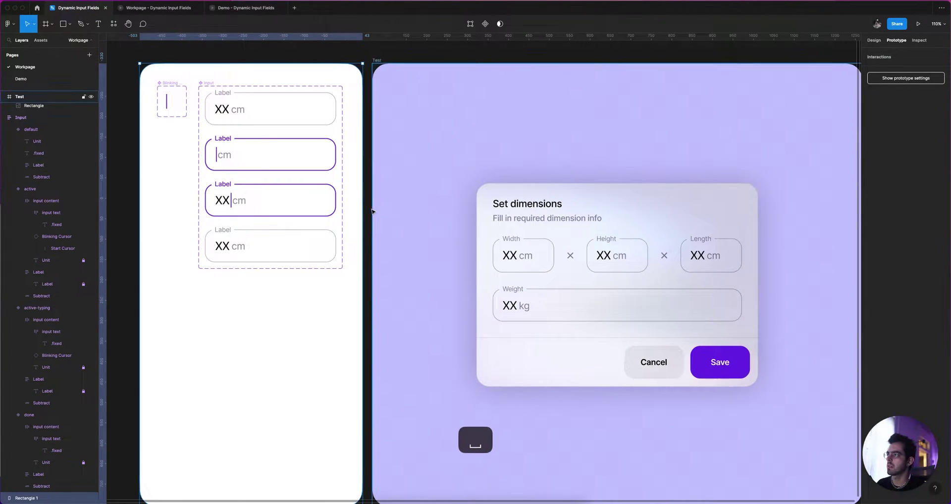
pyautogui.scroll(-3, 373, 212)
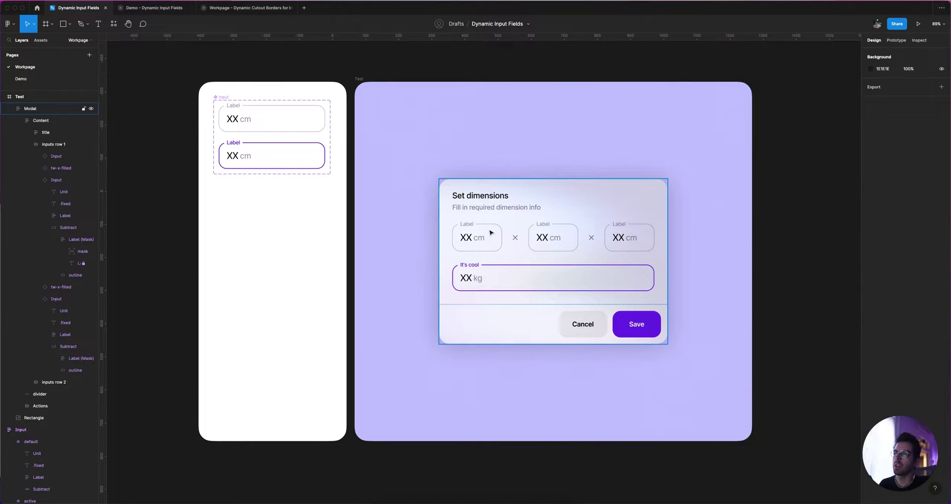
# Set the label text of all three cm inputs in the modal's first row to "name".
pyautogui.keyDown('super'); pyautogui.click(494, 229); pyautogui.keyUp('super')
pyautogui.click(497, 230)
pyautogui.keyDown('shift'); pyautogui.click(554, 236); pyautogui.keyUp('shift')
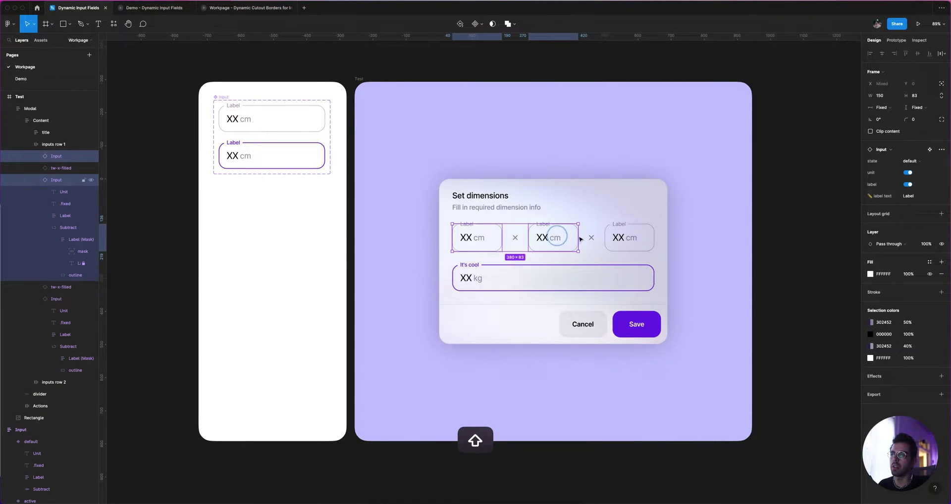
pyautogui.keyDown('shift'); pyautogui.click(629, 237); pyautogui.keyUp('shift')
pyautogui.click(909, 196)
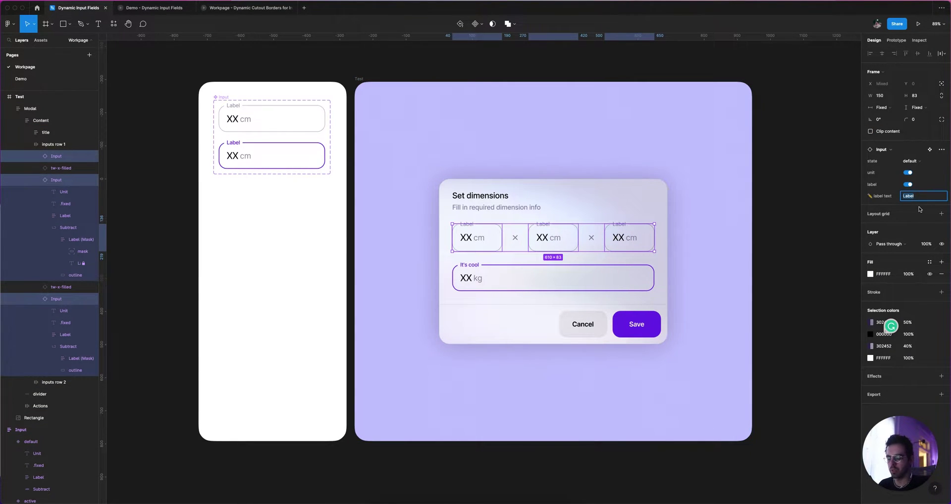
pyautogui.write('name')
pyautogui.press('Return')
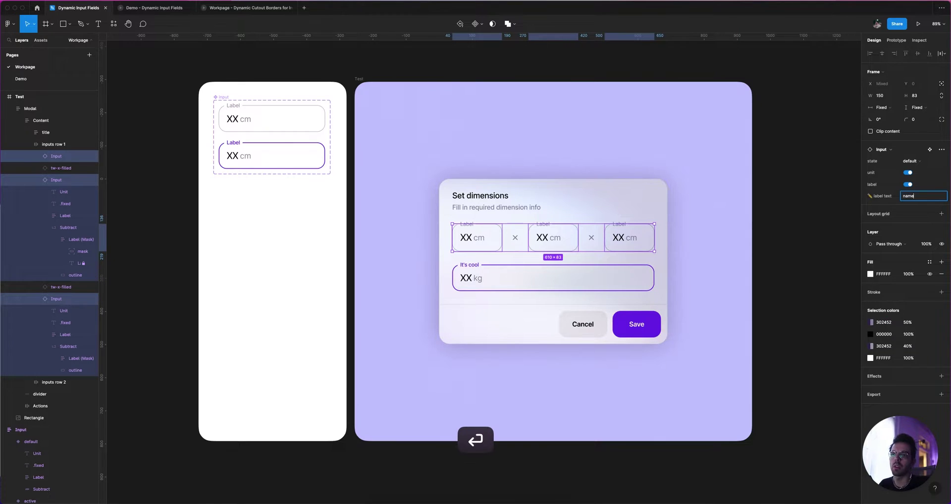
pyautogui.click(826, 280)
# Hide and restore the modal's image fill to compare its background with and without the image.
pyautogui.scroll(3, 611, 236)
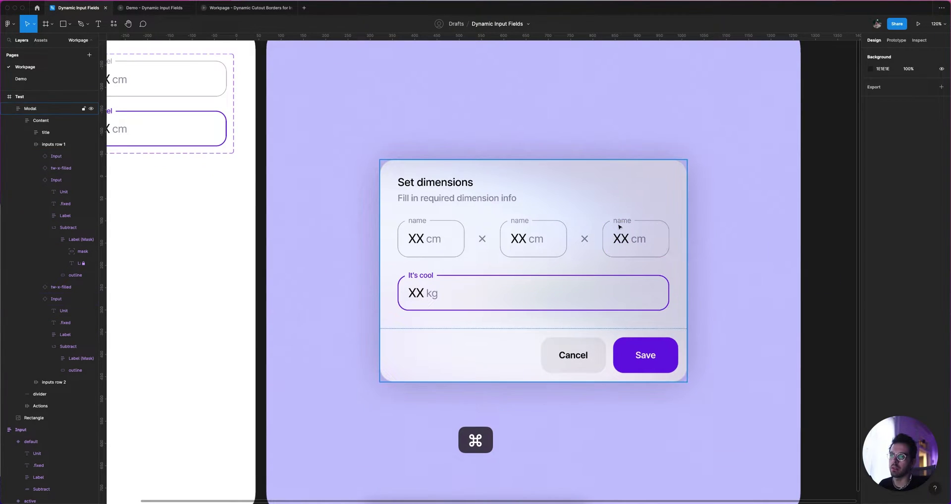
pyautogui.scroll(-3, 643, 212)
pyautogui.click(647, 201)
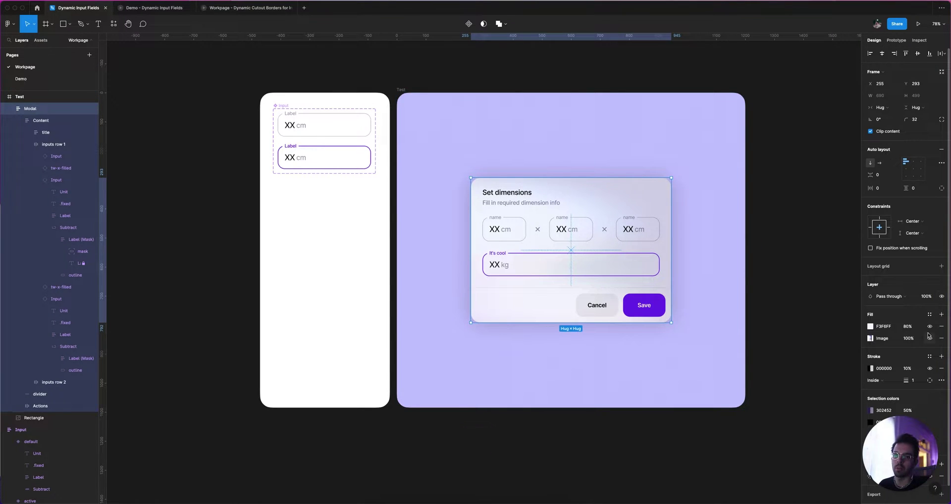
pyautogui.scroll(3, 691, 249)
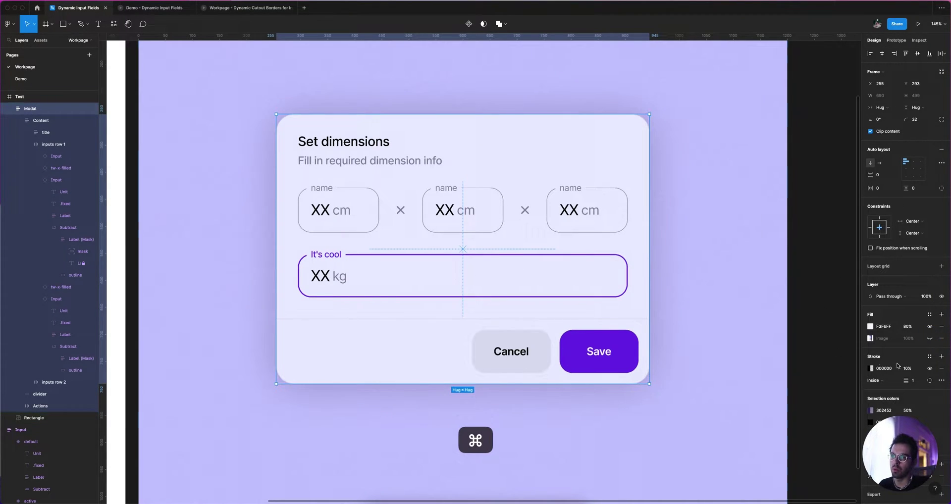
pyautogui.click(930, 339)
pyautogui.click(929, 339)
pyautogui.click(930, 339)
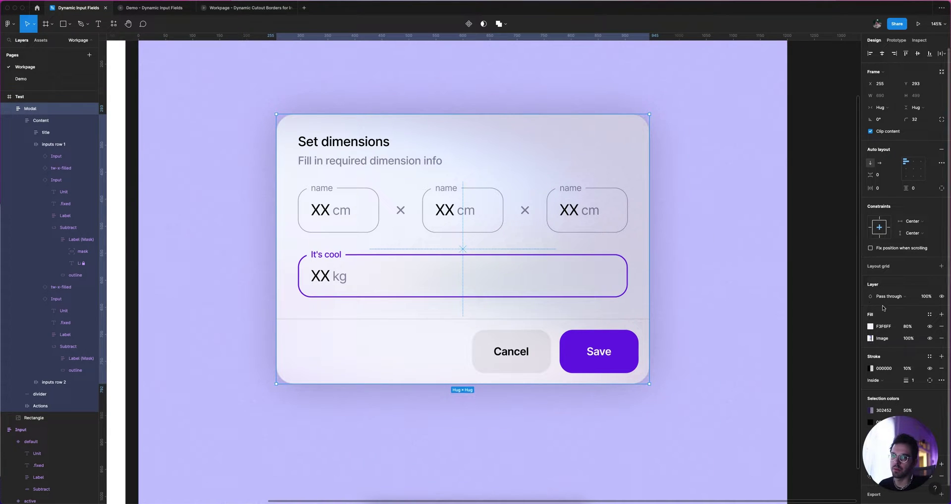
# Change the label text of the third cm input in the modal to "longer name".
pyautogui.keyDown('super'); pyautogui.click(618, 200); pyautogui.keyUp('super')
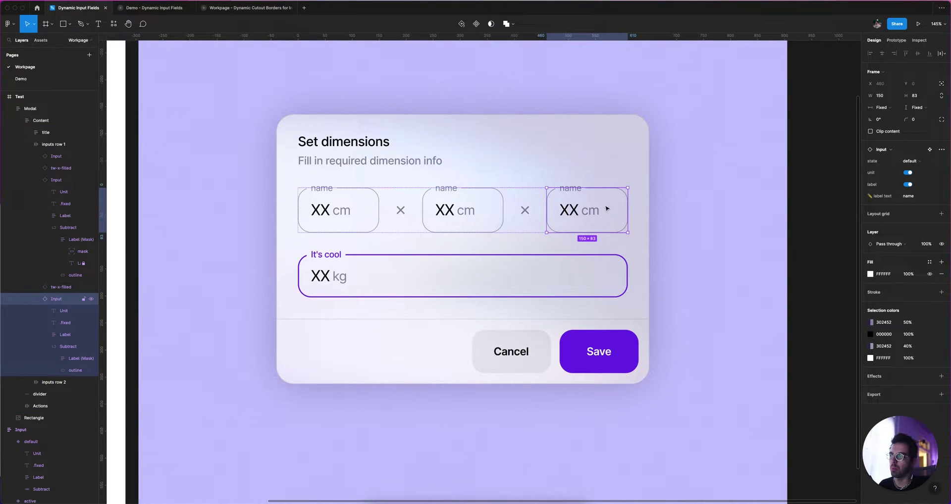
pyautogui.click(909, 197)
pyautogui.press('Right')
pyautogui.press('super+Left')
pyautogui.write('long')
pyautogui.write('er')
pyautogui.press('Return')
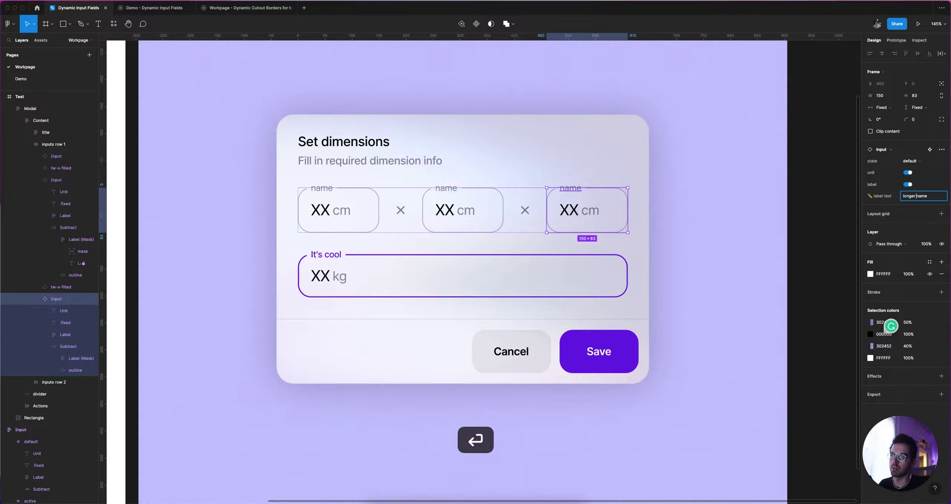
pyautogui.click(743, 237)
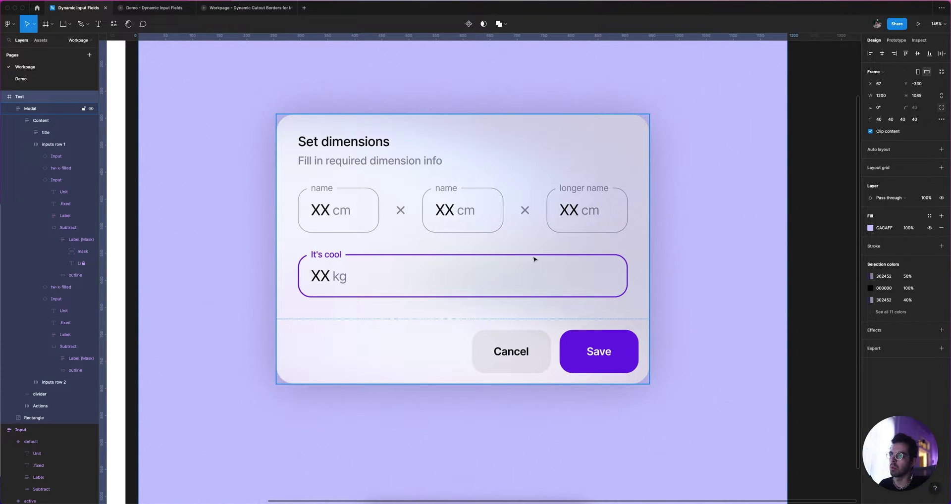
# Switch to the Demo prototype and fill its three dimension fields with 15, 10 and 8 cm.
pyautogui.scroll(-5, 531, 257)
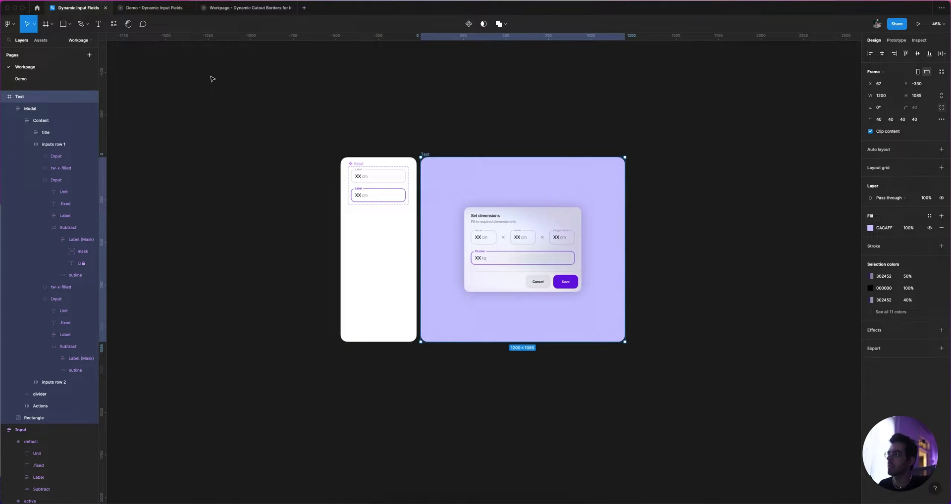
pyautogui.click(163, 10)
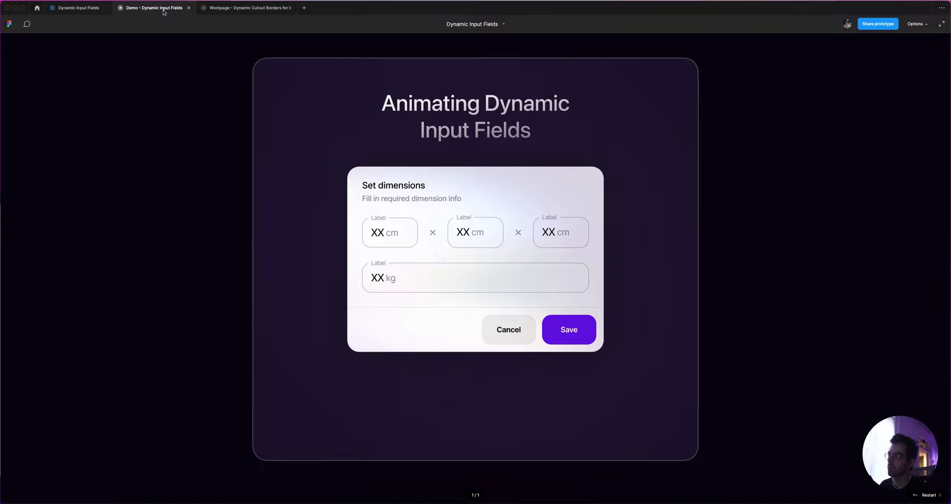
pyautogui.click(380, 235)
pyautogui.write('15')
pyautogui.press('Tab')
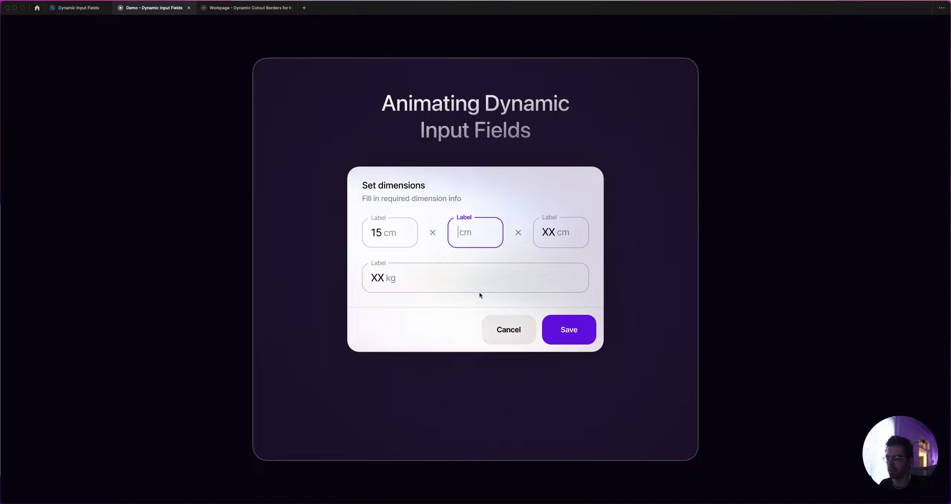
pyautogui.write('10')
pyautogui.press('Return')
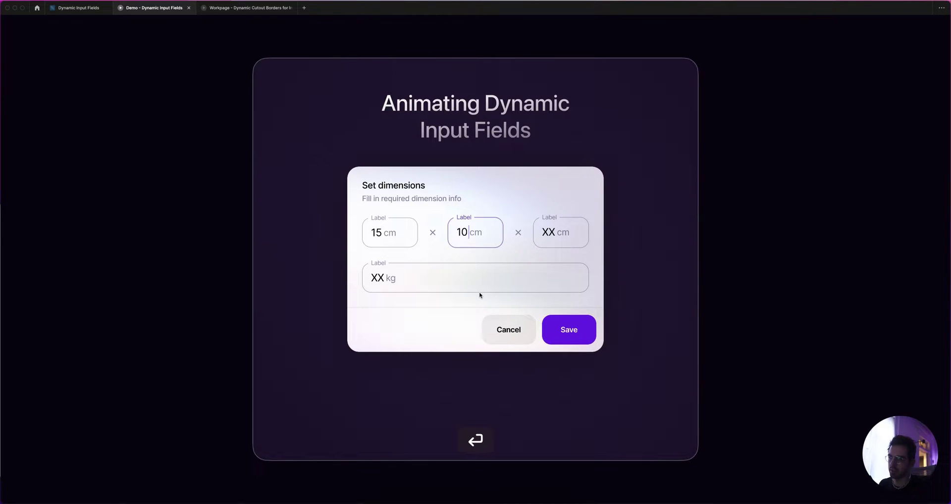
pyautogui.click(550, 235)
pyautogui.write('8')
pyautogui.press('Return')
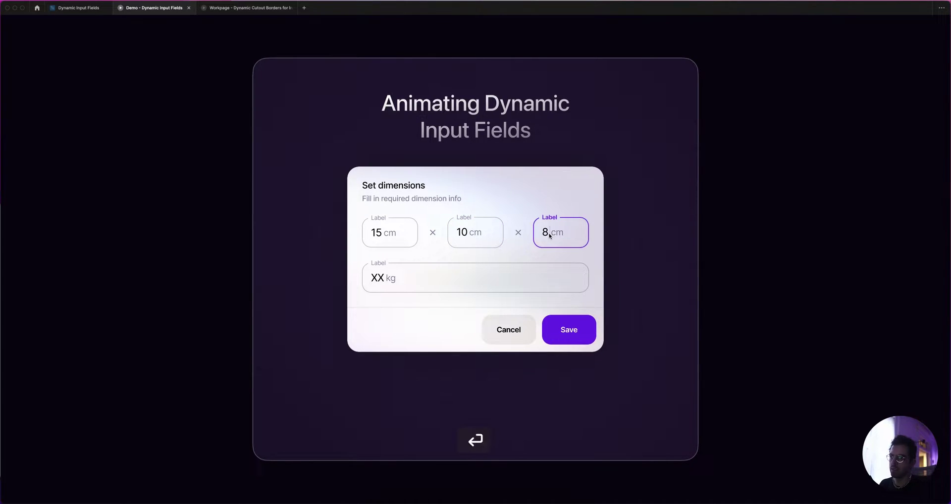
# Fill in the kg field of the Demo prototype with 8.0.
pyautogui.click(399, 279)
pyautogui.write('8.0')
pyautogui.press('Return')
pyautogui.click(394, 282)
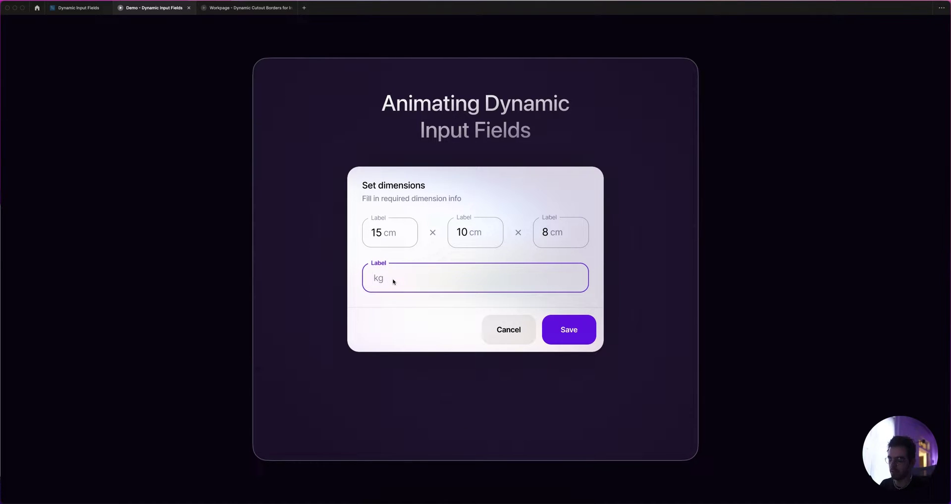
pyautogui.write('8.0')
pyautogui.press('Return')
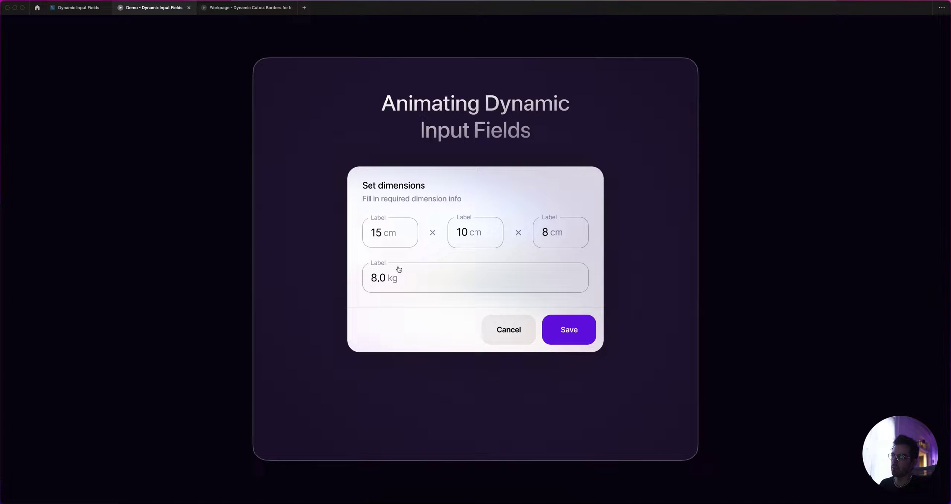
# Clear the first cm field of the Demo prototype and leave it empty.
pyautogui.click(384, 238)
pyautogui.write('15')
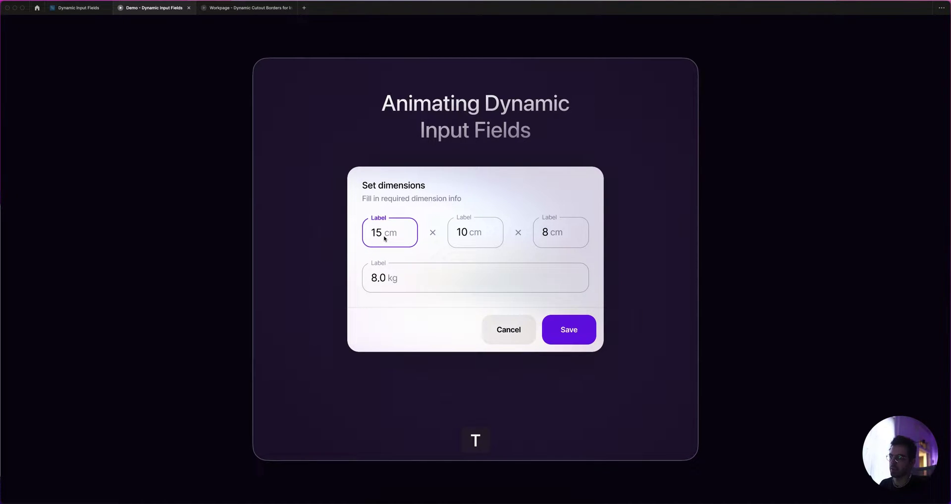
pyautogui.press('BackSpace')
pyautogui.press('BackSpace')
pyautogui.press('Escape')
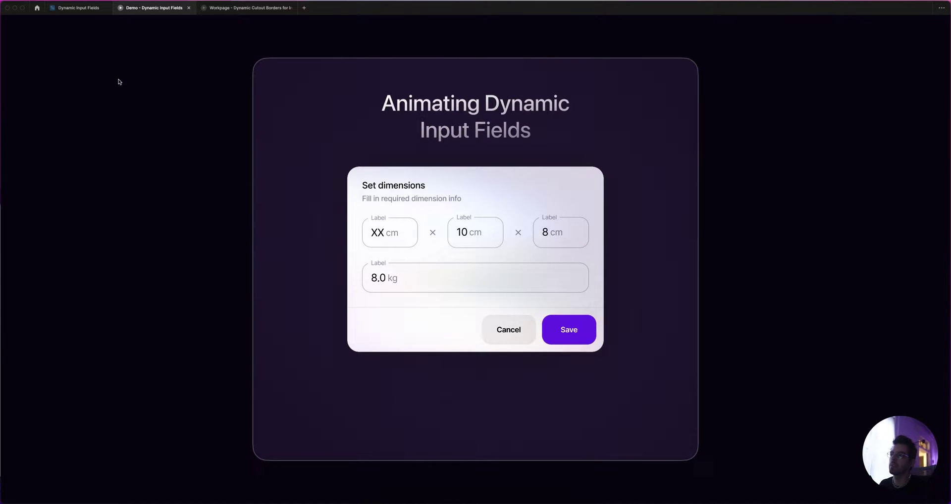
# Clear the second cm field of the Demo prototype and re-enter 10.
pyautogui.click(468, 245)
pyautogui.press('BackSpace')
pyautogui.press('BackSpace')
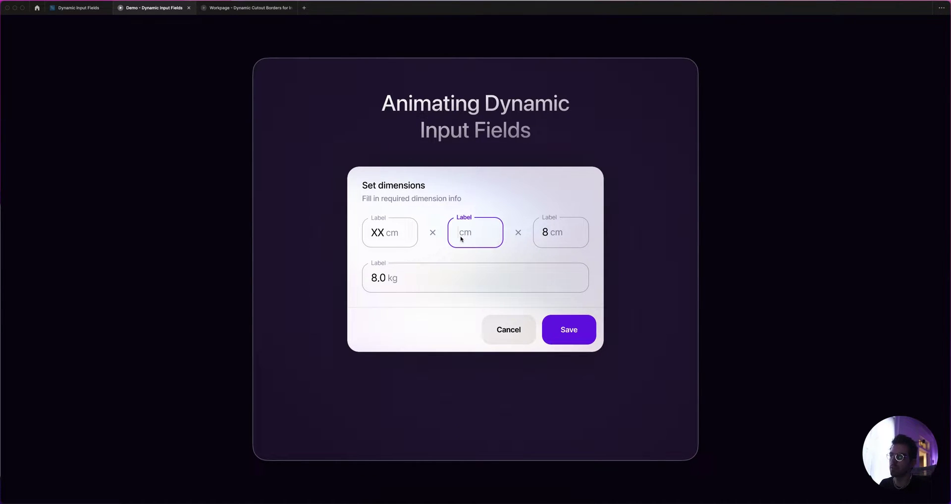
pyautogui.write('10')
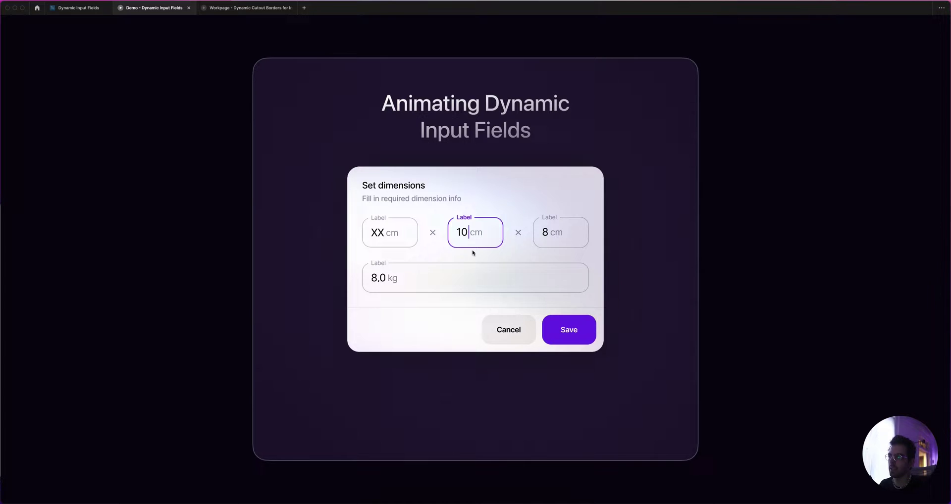
pyautogui.press('Return')
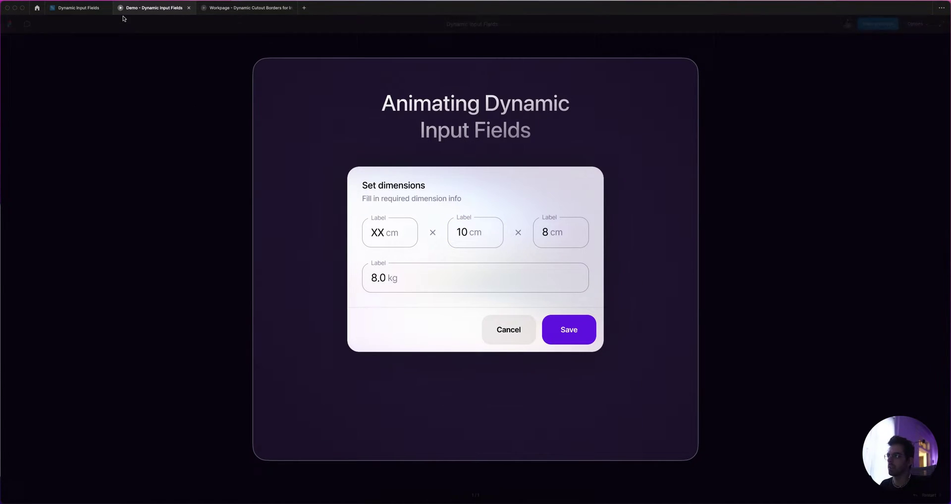
# Open the design file's Demo page and copy the Blinking Cursor component set beside the input variants.
pyautogui.click(77, 7)
pyautogui.click(22, 79)
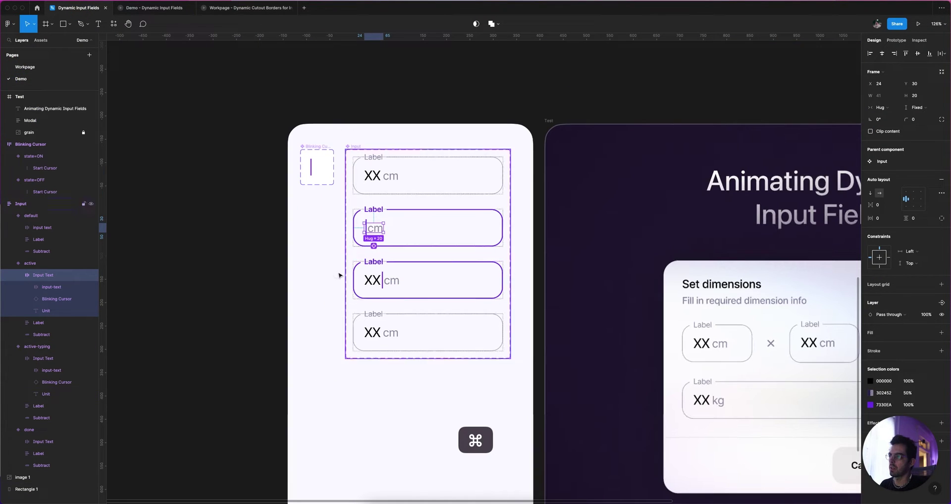
pyautogui.keyDown('super'); pyautogui.click(339, 275); pyautogui.keyUp('super')
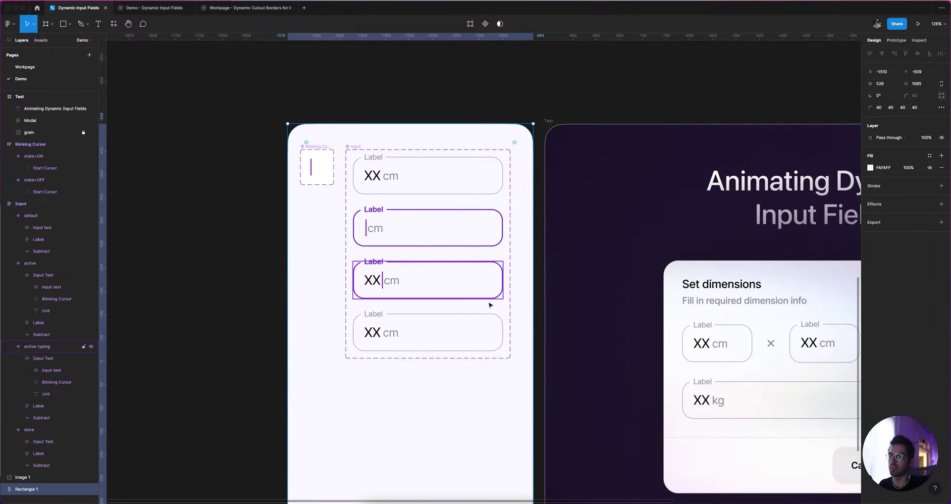
pyautogui.click(25, 67)
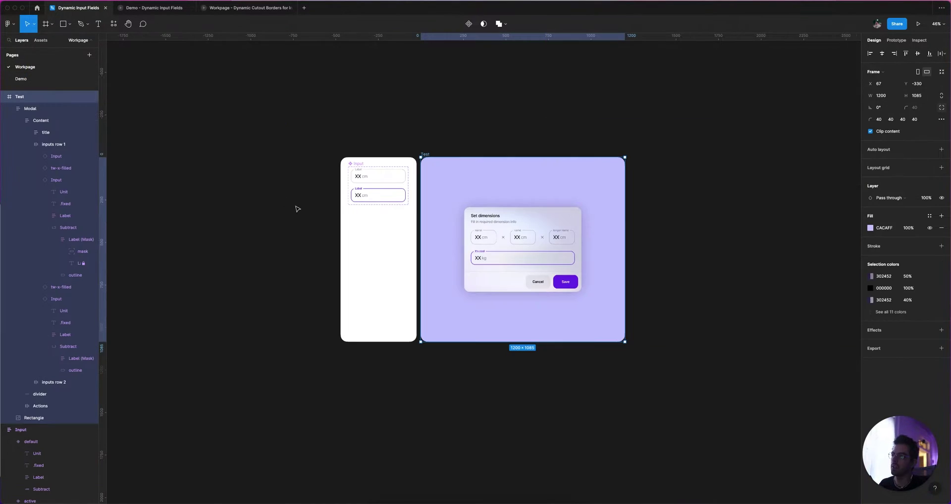
pyautogui.click(21, 79)
pyautogui.scroll(3, 277, 157)
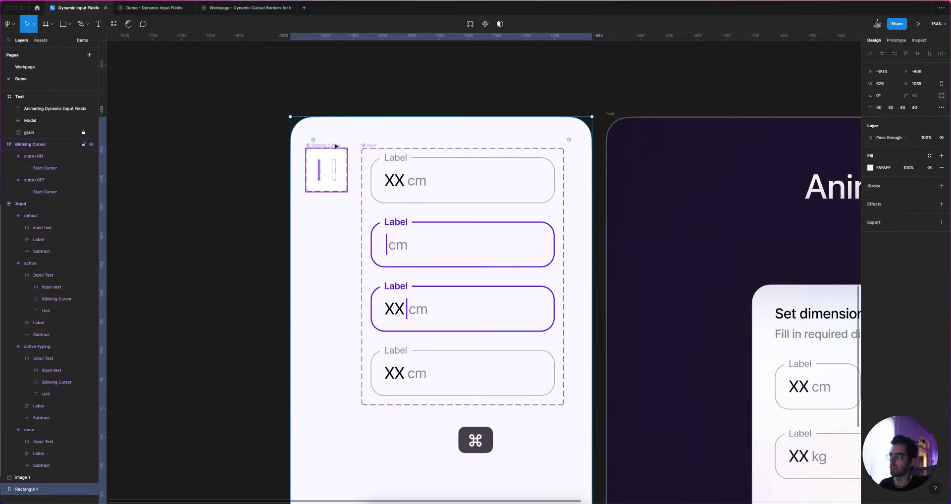
pyautogui.click(317, 167)
pyautogui.press('super+c')
# Paste the Blinking Cursor component set onto the Workpage's white panel, below the Input component set.
pyautogui.press('pageup')
pyautogui.scroll(2, 365, 208)
pyautogui.rightClick(397, 300)
pyautogui.click(417, 300)
pyautogui.press('super+v')
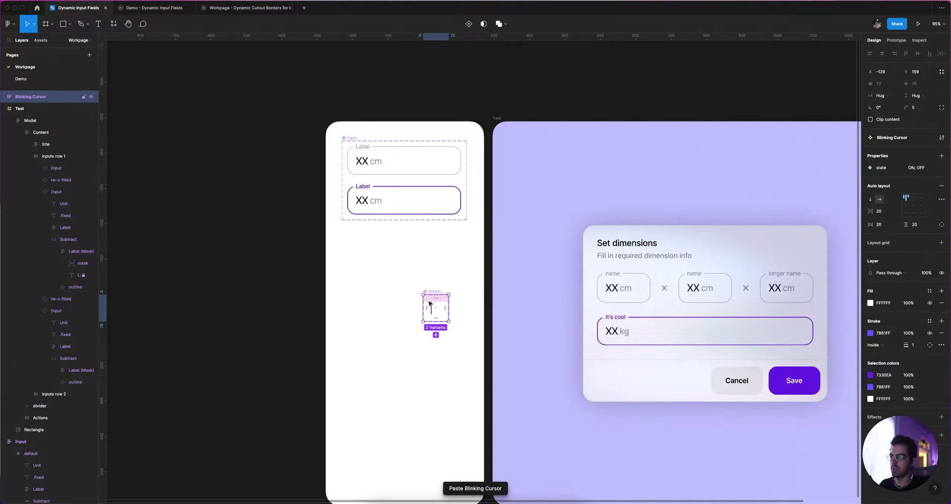
# Move the Blinking Cursor component set to just below the Input component set, near its left edge.
pyautogui.moveTo(434, 306); pyautogui.dragTo(351, 264)
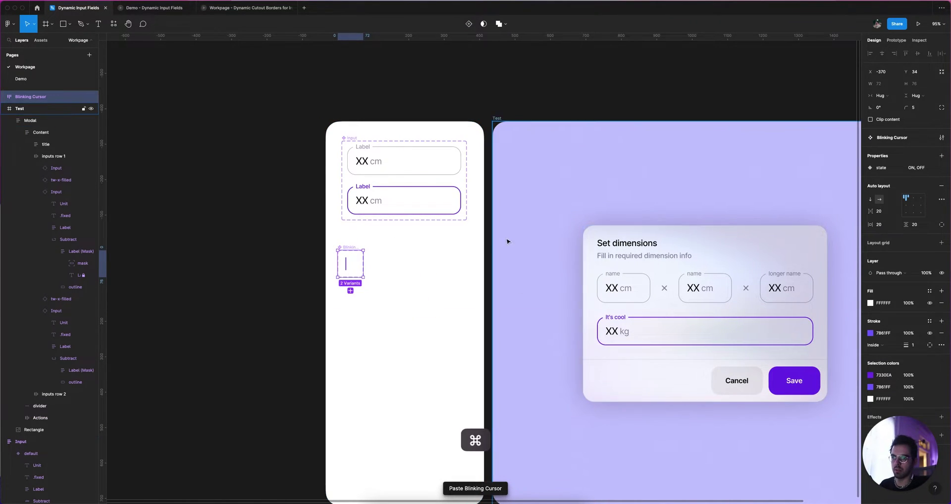
pyautogui.scroll(-3, 505, 239)
pyautogui.hscroll(3, 611, 223)
# View the YouTube video on dynamic cutout borders for input fields in Arc, and return to the design file in Figma.
pyautogui.click(518, 501)
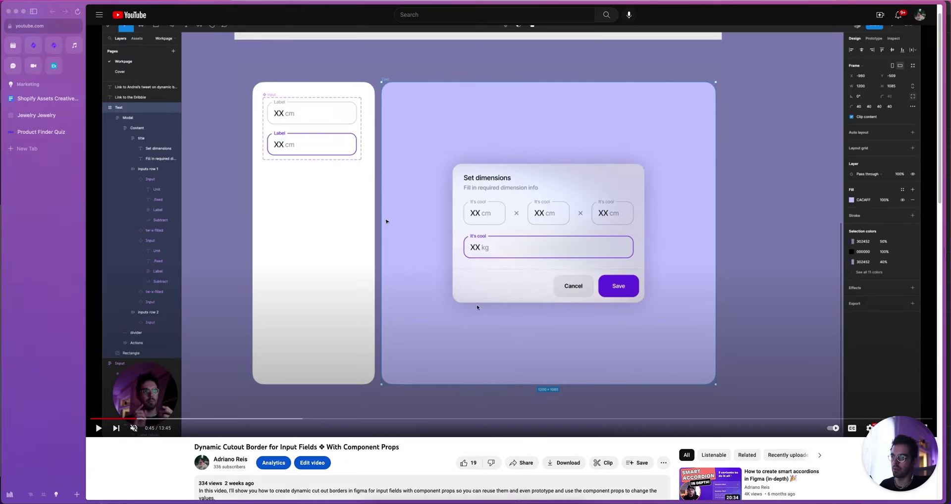
pyautogui.press('super+Tab')
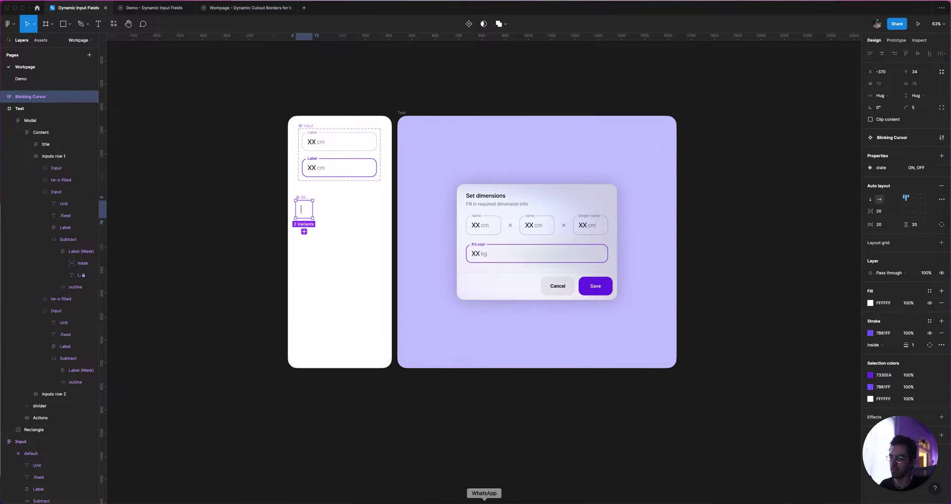
pyautogui.click(518, 501)
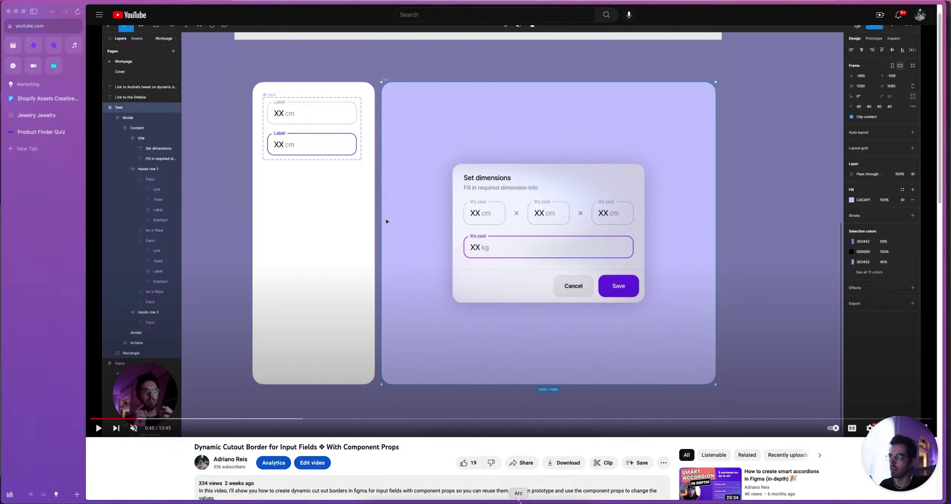
pyautogui.press('super+Tab')
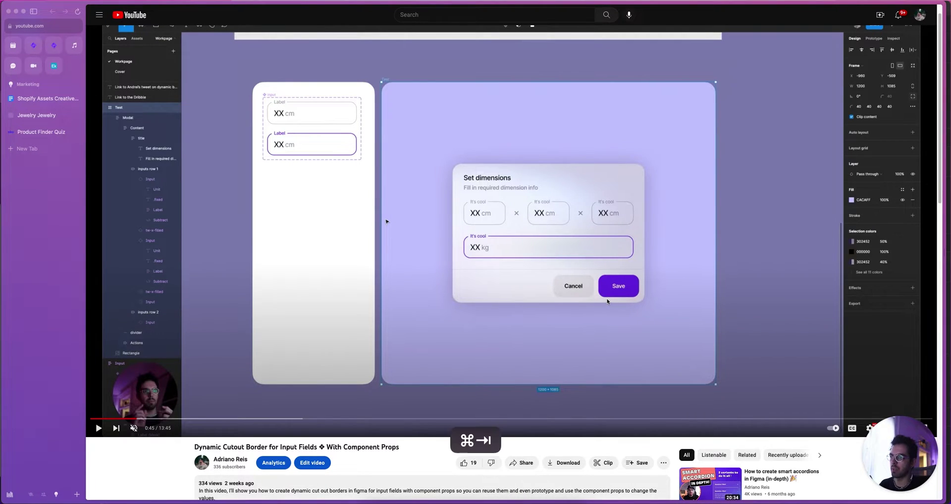
# Widen the Workpage's white panel to 546 and place the Blinking Cursor component set to the left of the Input component set.
pyautogui.scroll(5, 299, 102)
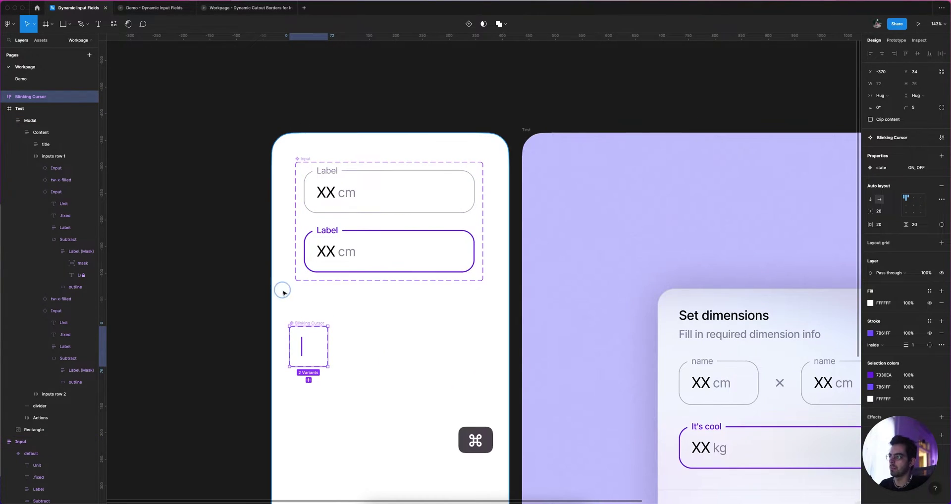
pyautogui.press('super+z')
pyautogui.press('super+z')
pyautogui.press('super+z')
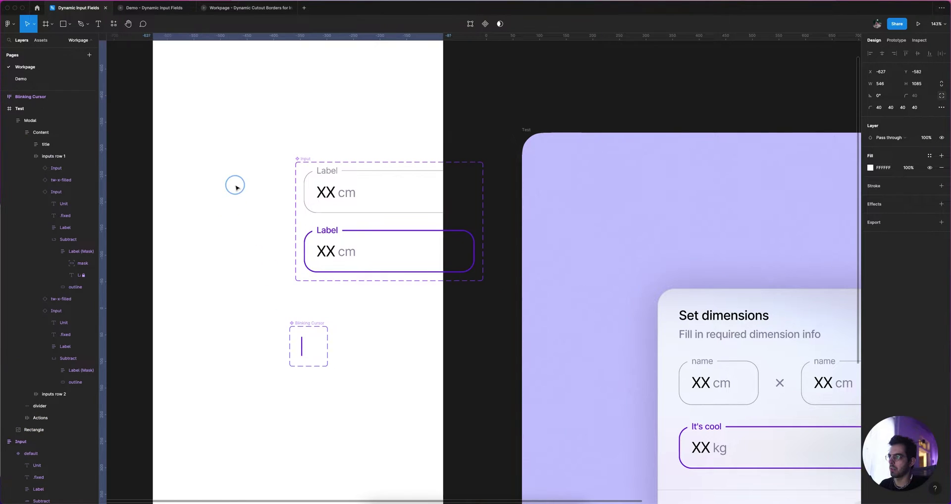
pyautogui.moveTo(302, 322); pyautogui.dragTo(260, 164)
pyautogui.scroll(10, 255, 198)
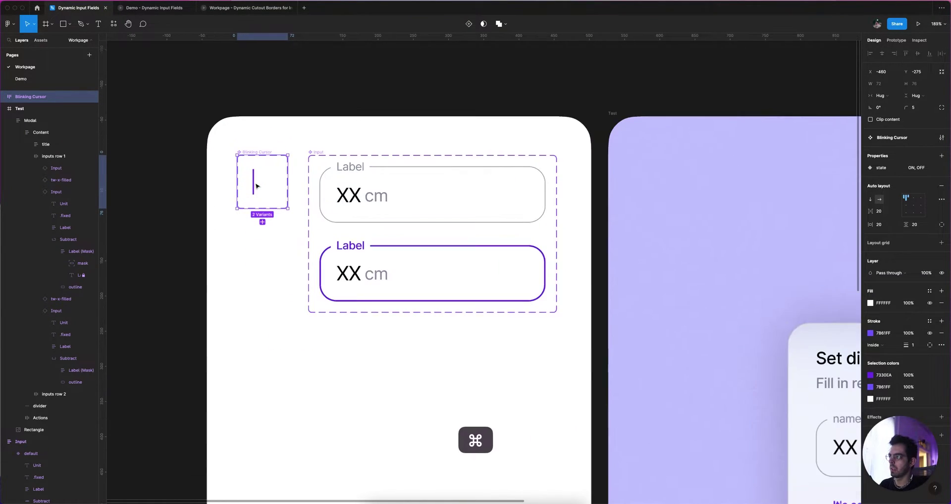
# Inspect the frames and Start Cursor lines of the Blinking Cursor's ON and OFF variants.
pyautogui.hscroll(-2, 249, 178)
pyautogui.click(290, 157)
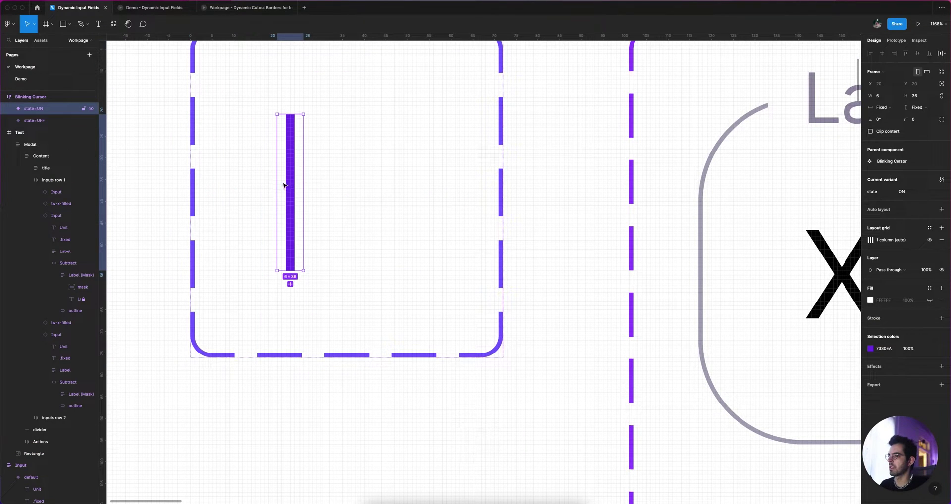
pyautogui.keyDown('super'); pyautogui.click(291, 146); pyautogui.keyUp('super')
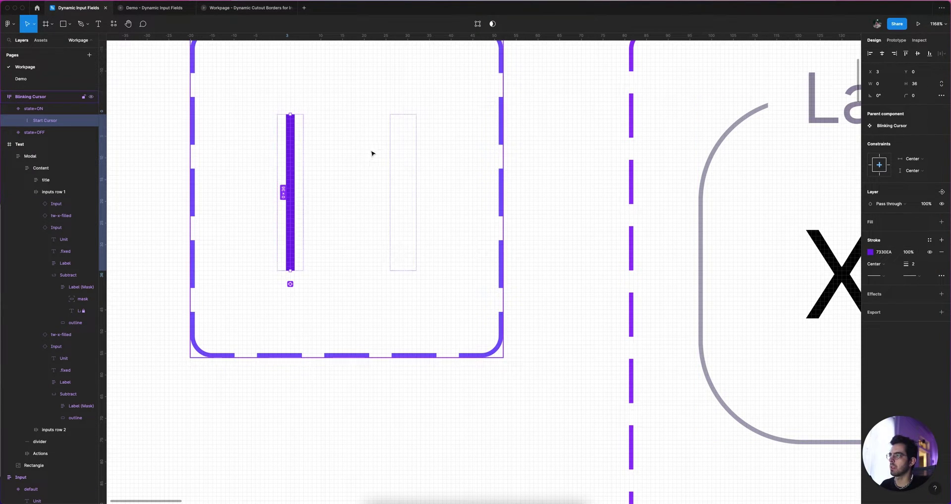
pyautogui.keyDown('super'); pyautogui.click(404, 144); pyautogui.keyUp('super')
pyautogui.press('alt')
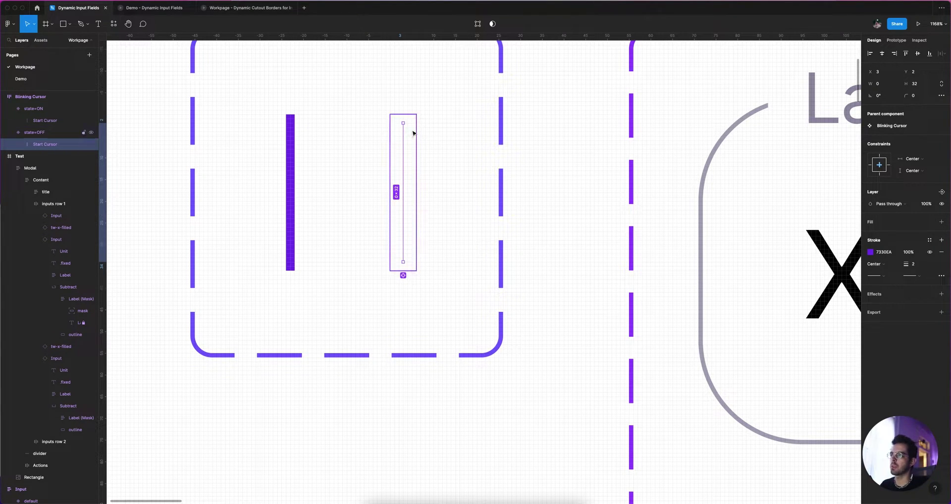
pyautogui.click(410, 131)
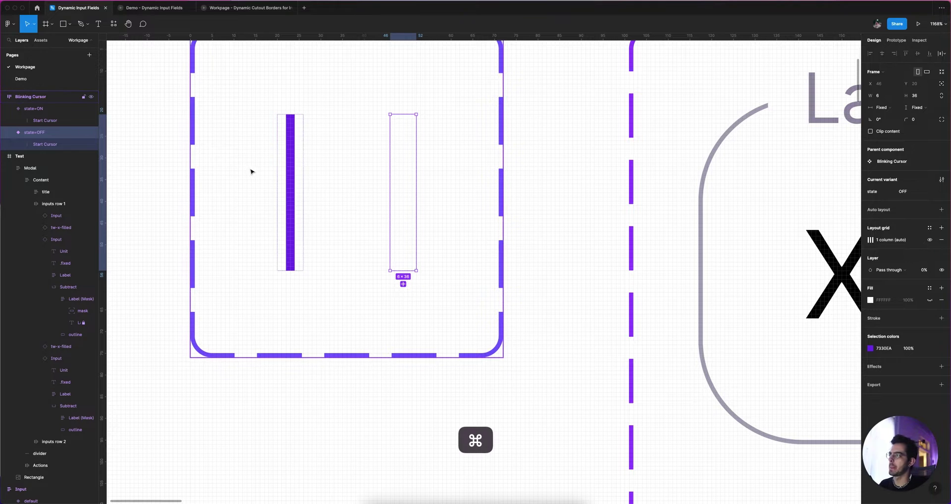
# Inspect the after-delay interactions between the Blinking Cursor's ON and OFF variants, including the delay, animation and easing options.
pyautogui.scroll(-1, 267, 163)
pyautogui.click(280, 156)
pyautogui.scroll(-2, 288, 164)
pyautogui.hotkey('shift', 'e')
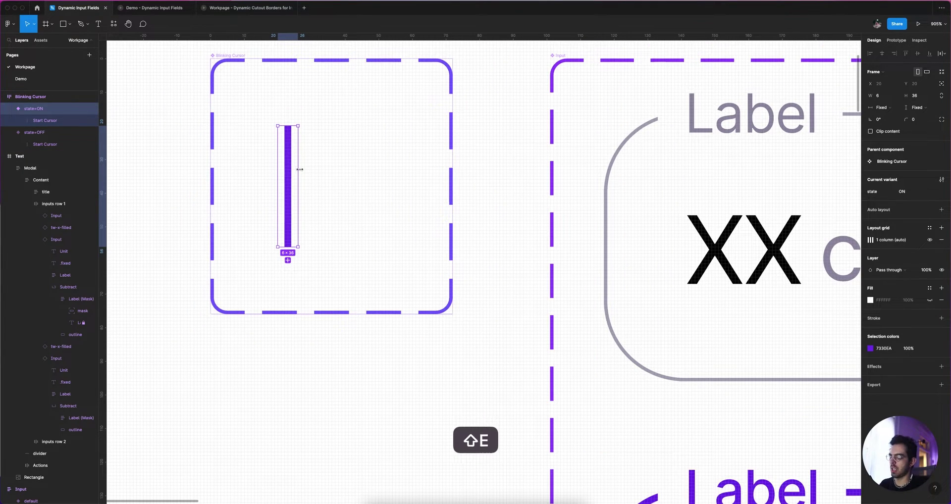
pyautogui.click(332, 187)
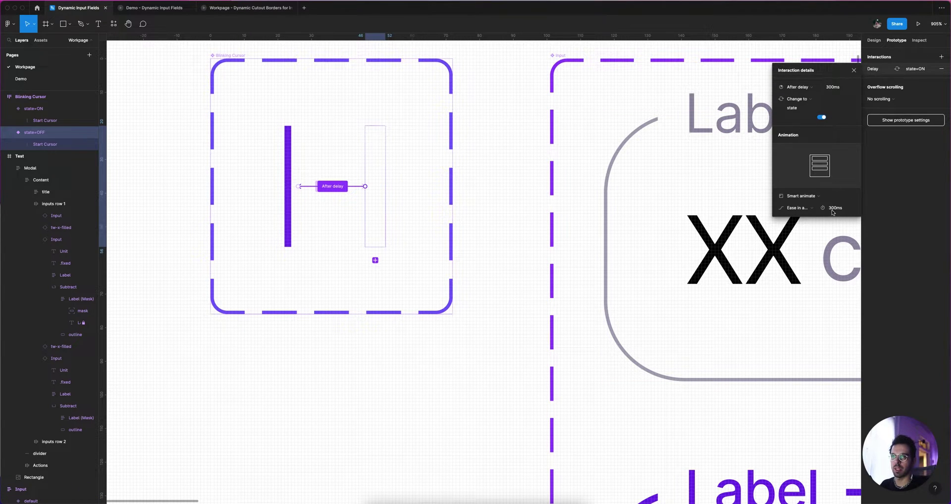
pyautogui.click(802, 211)
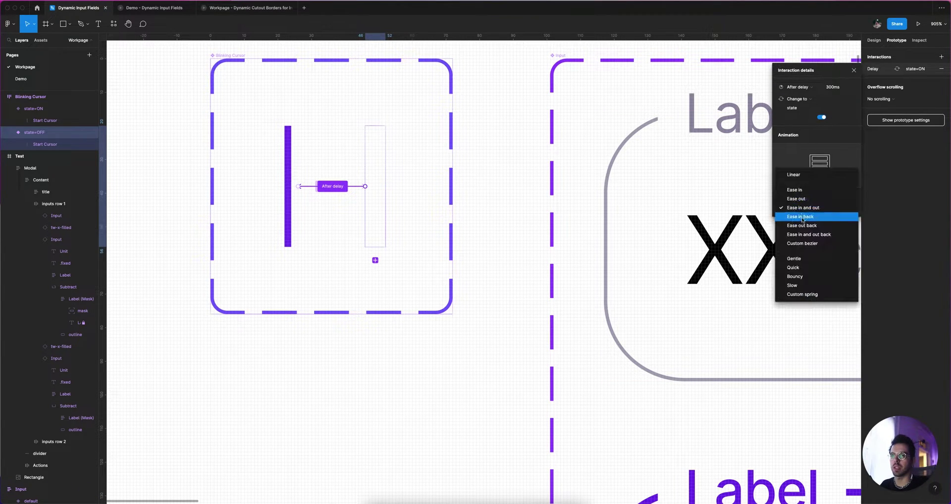
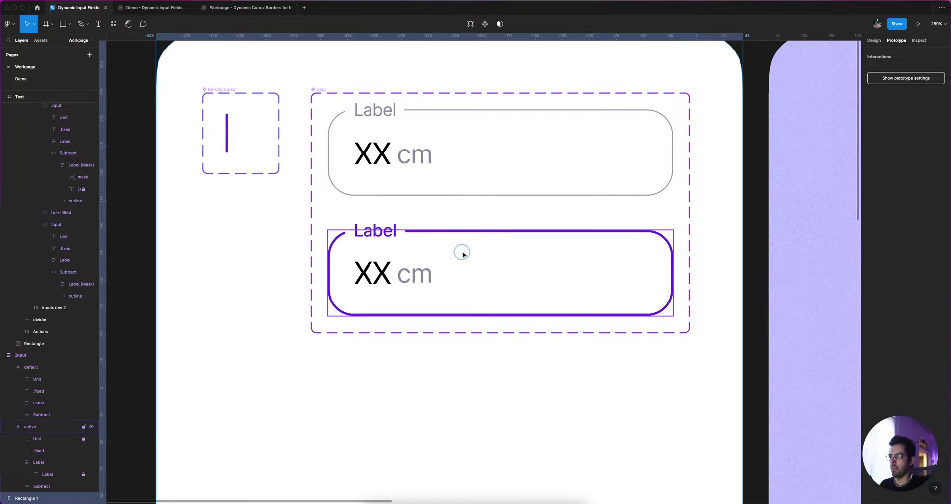
pyautogui.hotkey('shift', 'e')
pyautogui.hotkey('shift', 'e')
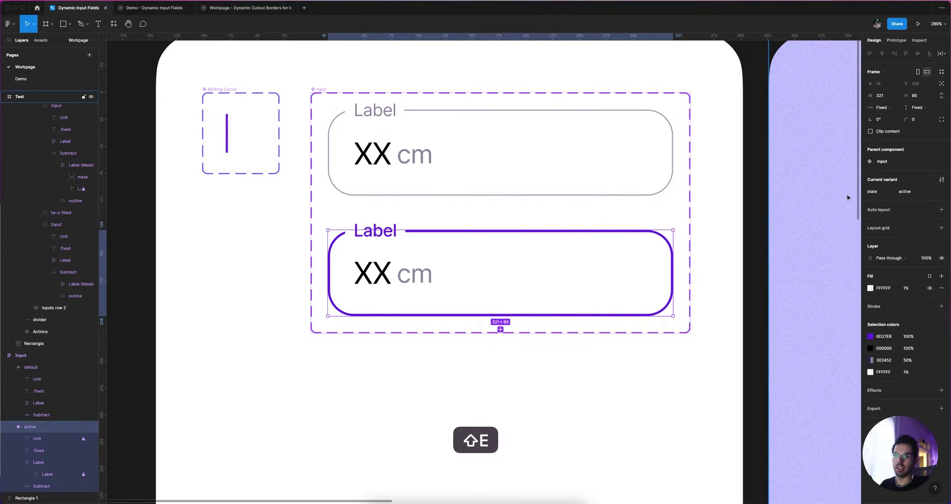
pyautogui.click(375, 272)
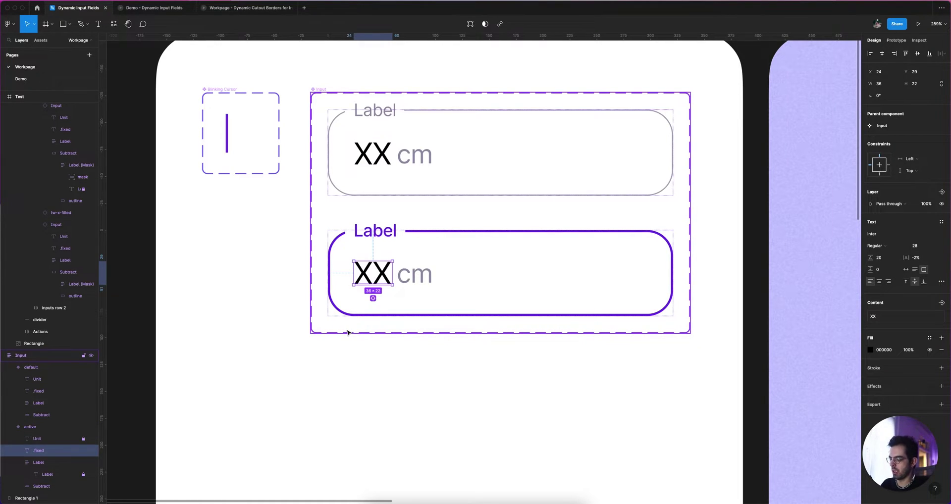
pyautogui.hotkey('shift', 'a')
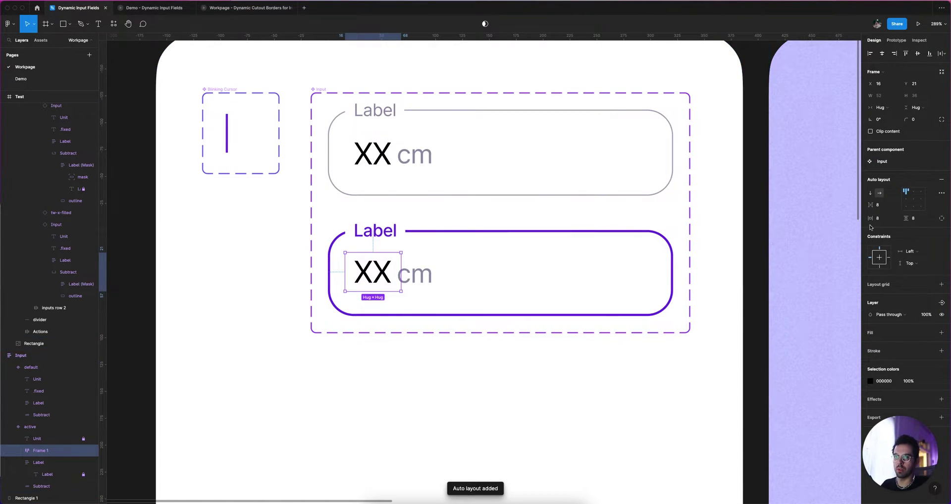
pyautogui.click(887, 220)
pyautogui.write('0')
pyautogui.press('Return')
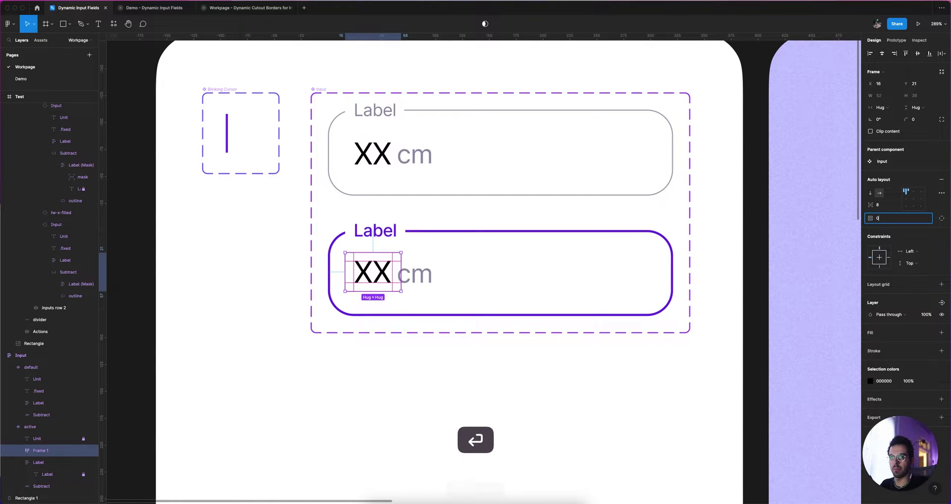
pyautogui.press('super+z')
pyautogui.press('super+z')
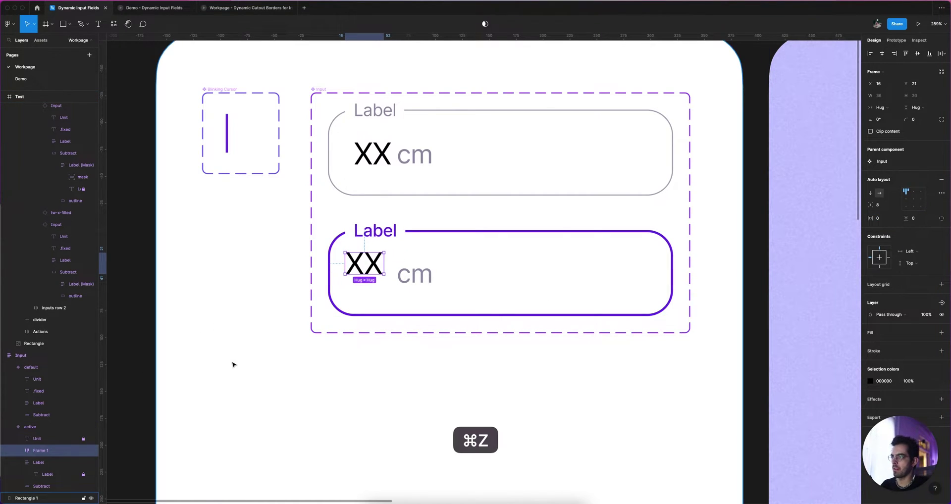
# Wrap the active variant's XX value and cm unit in one auto layout frame and name it "input content".
pyautogui.click(413, 278)
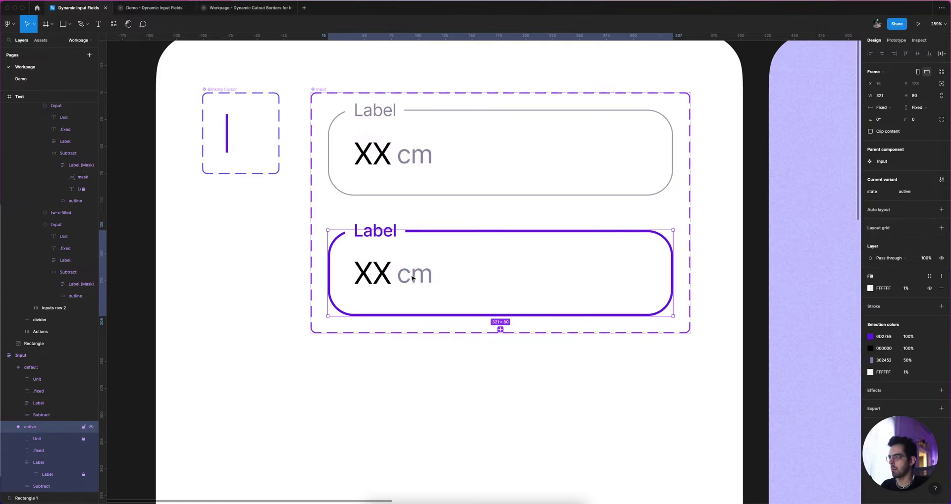
pyautogui.press('shift')
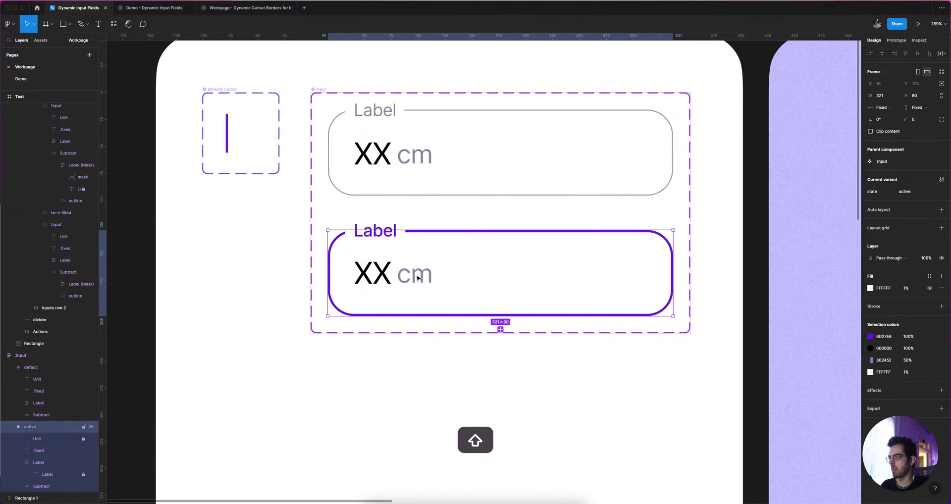
pyautogui.click(42, 438)
pyautogui.keyDown('super'); pyautogui.click(44, 449); pyautogui.keyUp('super')
pyautogui.hotkey('shift', 'a')
pyautogui.press('super+r')
pyautogui.write('input content')
pyautogui.press('Return')
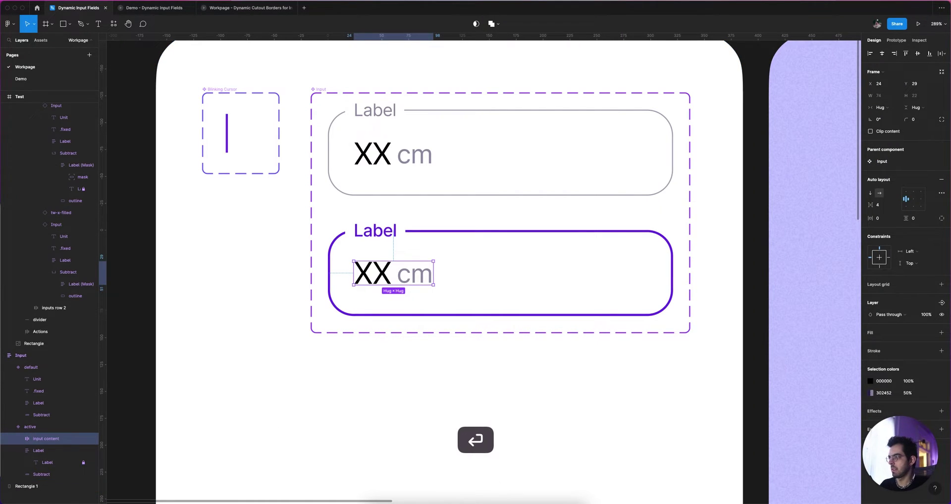
# Give the input content frame a fixed height of 20, centre it vertically in the active variant and constrain it to the vertical centre.
pyautogui.click(916, 108)
pyautogui.click(921, 98)
pyautogui.write('20')
pyautogui.press('Return')
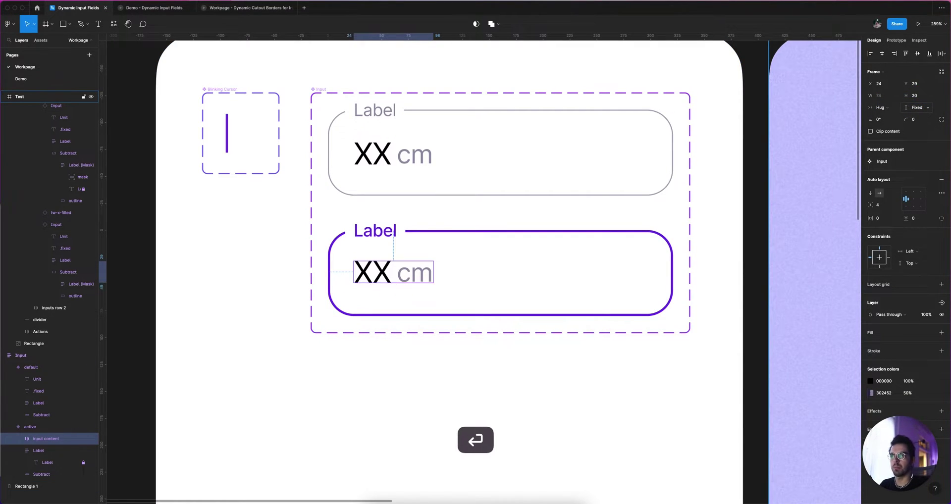
pyautogui.hotkey('alt', 'v')
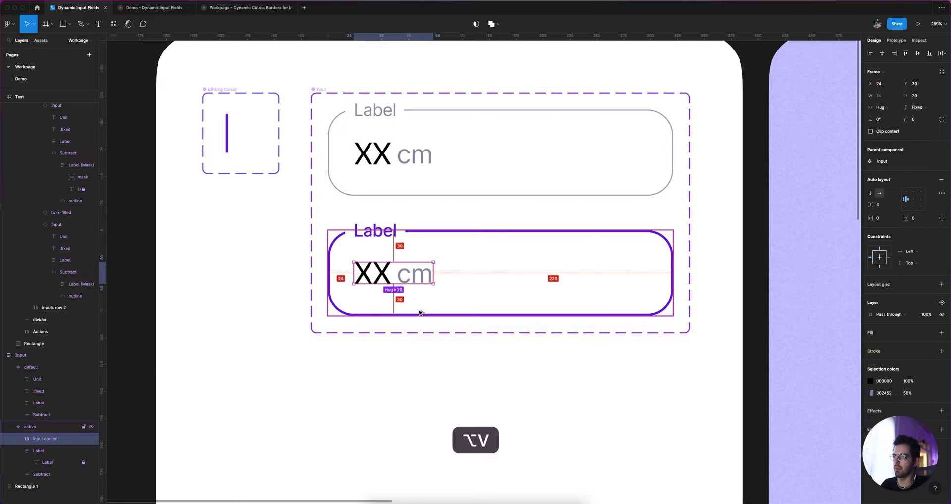
pyautogui.press('alt')
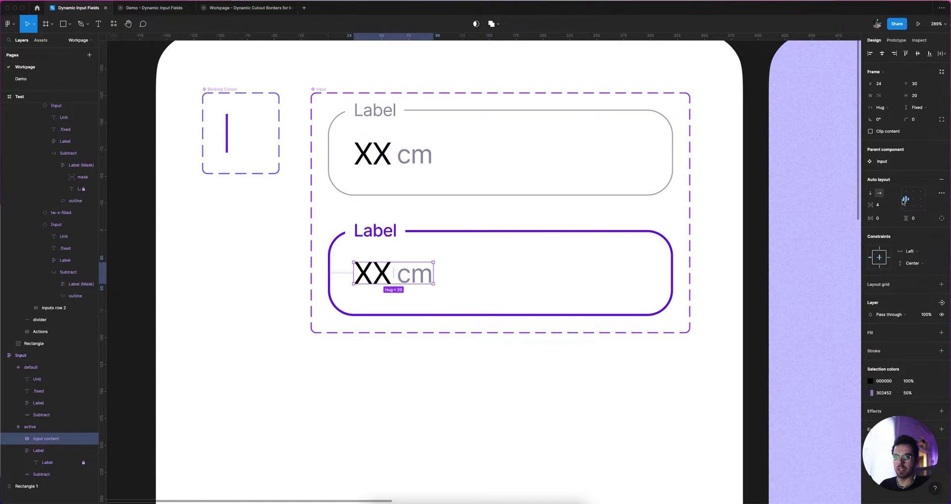
# Wrap the active variant's XX text in its own auto layout frame with padding 0 and item spacing 0.
pyautogui.click(372, 269)
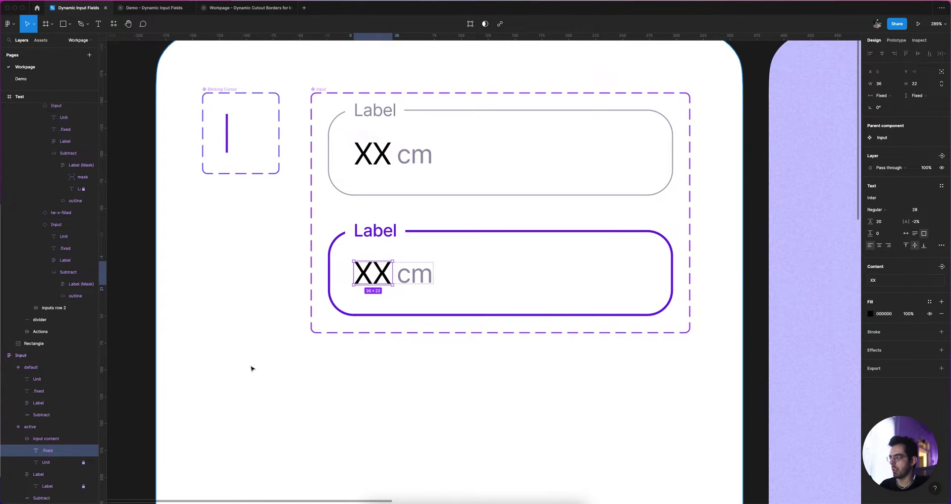
pyautogui.press('shift')
pyautogui.hotkey('shift', 'a')
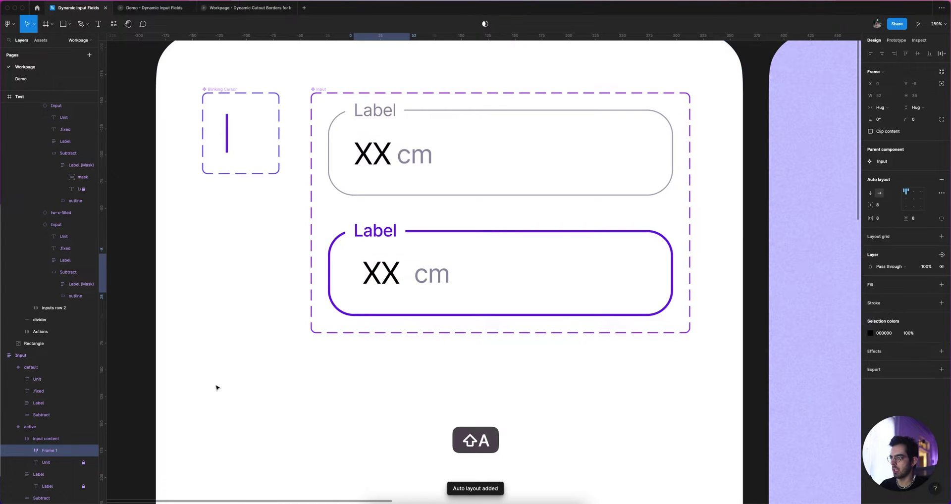
pyautogui.click(886, 221)
pyautogui.write('0')
pyautogui.press('Return')
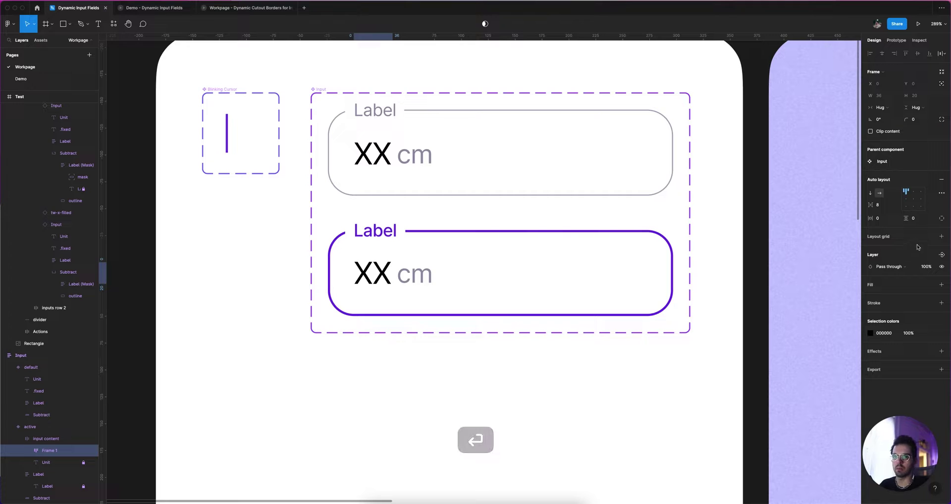
pyautogui.write('0')
pyautogui.press('Return')
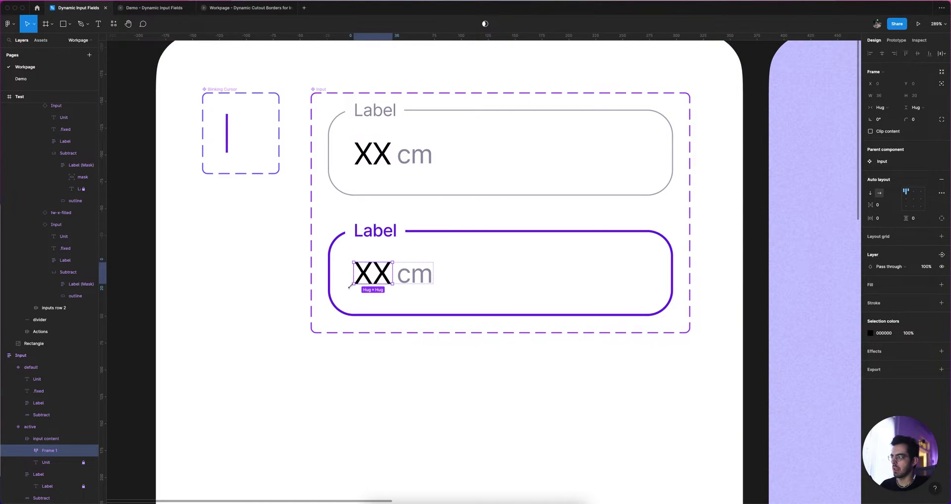
# Rename the new frame around the XX text as "input text".
pyautogui.doubleClick(63, 452)
pyautogui.write('input text')
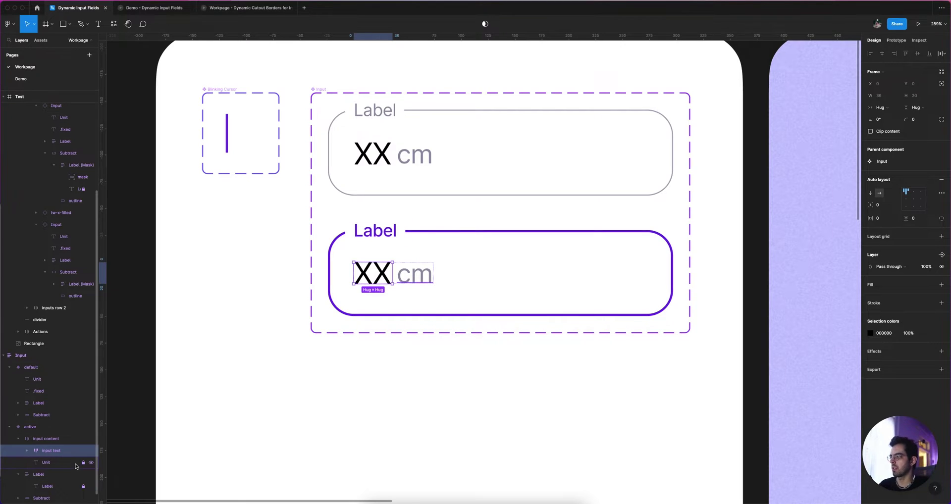
pyautogui.click(90, 463)
pyautogui.click(90, 463)
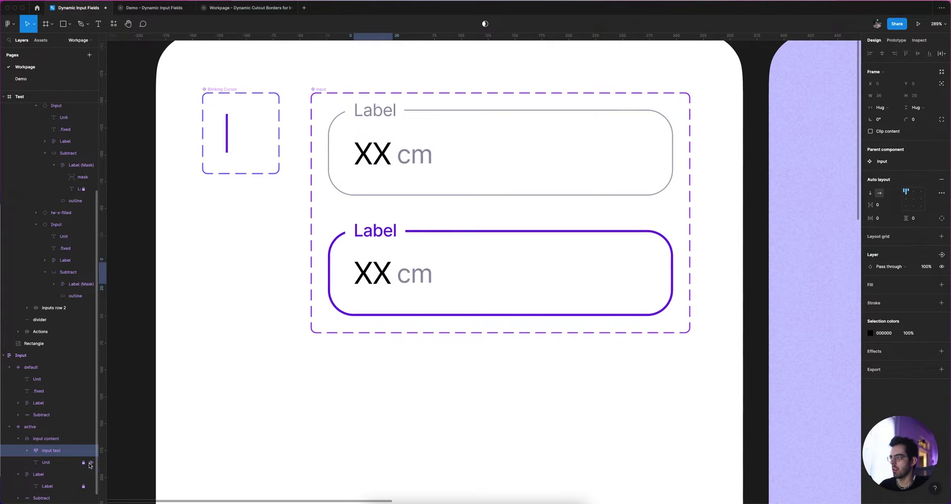
pyautogui.scroll(-1, 57, 464)
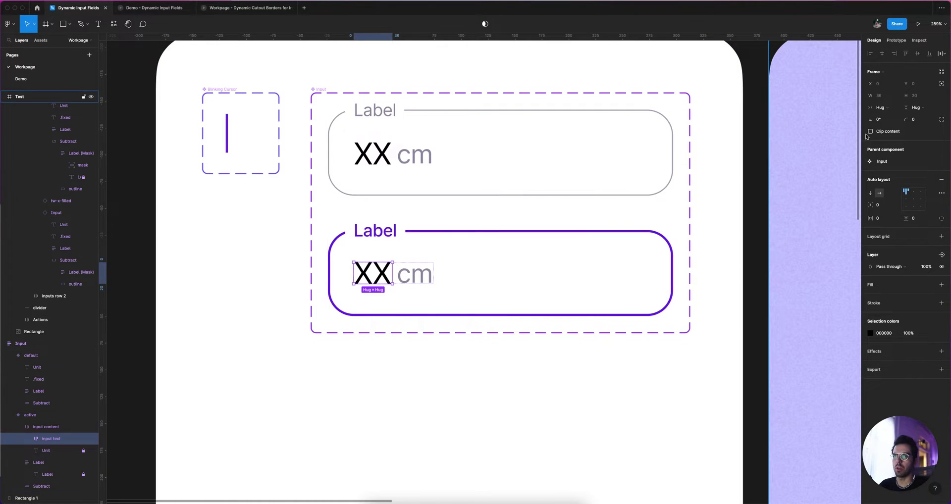
# Turn on clipping for the active variant's input text frame and shrink its width to 1.
pyautogui.scroll(5, 357, 277)
pyautogui.moveTo(439, 254); pyautogui.dragTo(349, 260)
pyautogui.scroll(10, 349, 259)
pyautogui.click(340, 236)
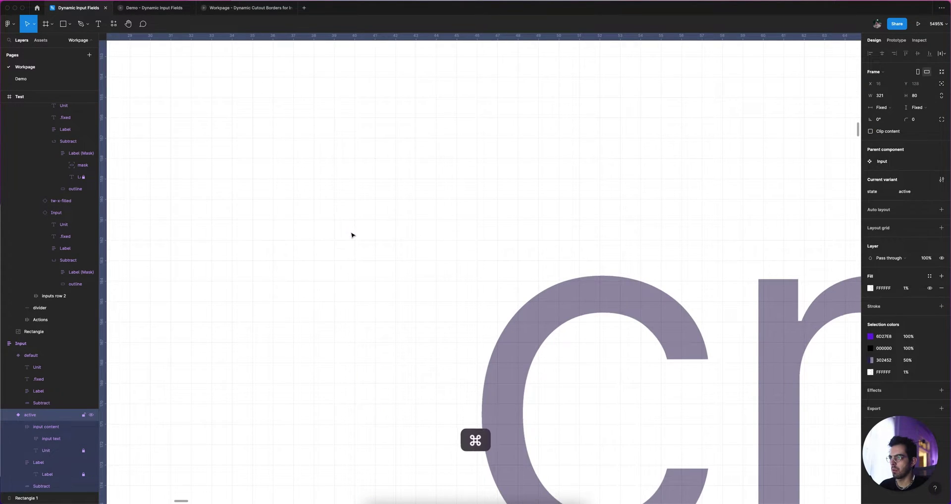
pyautogui.scroll(-5, 351, 235)
pyautogui.keyDown('super'); pyautogui.click(358, 268); pyautogui.keyUp('super')
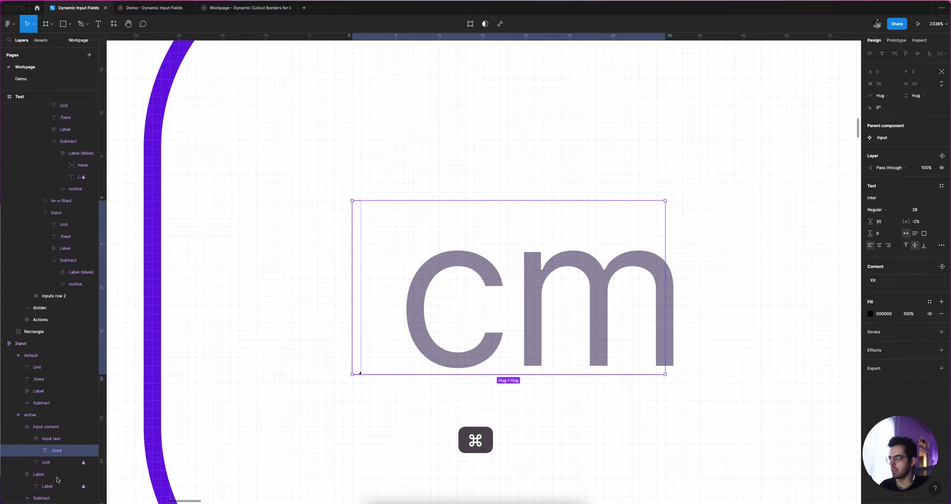
pyautogui.click(54, 439)
pyautogui.scroll(4, 361, 245)
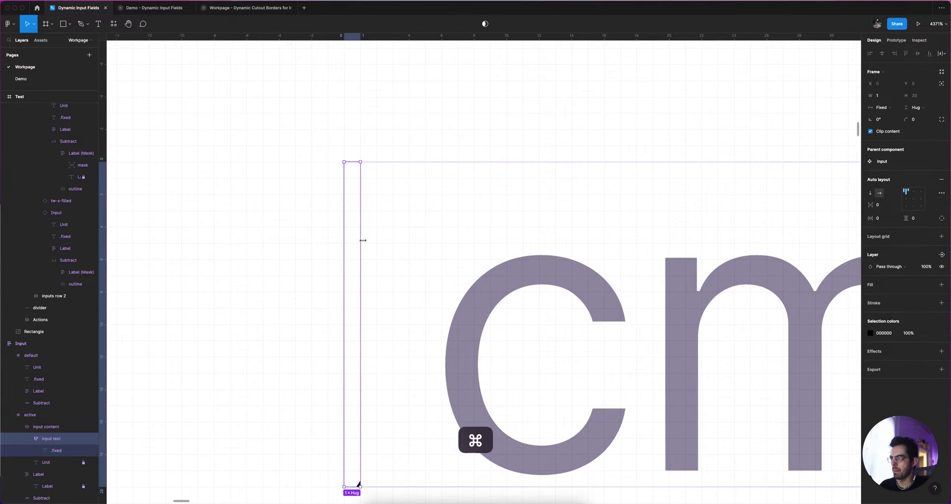
pyautogui.moveTo(363, 240); pyautogui.dragTo(344, 250)
pyautogui.press('super+z')
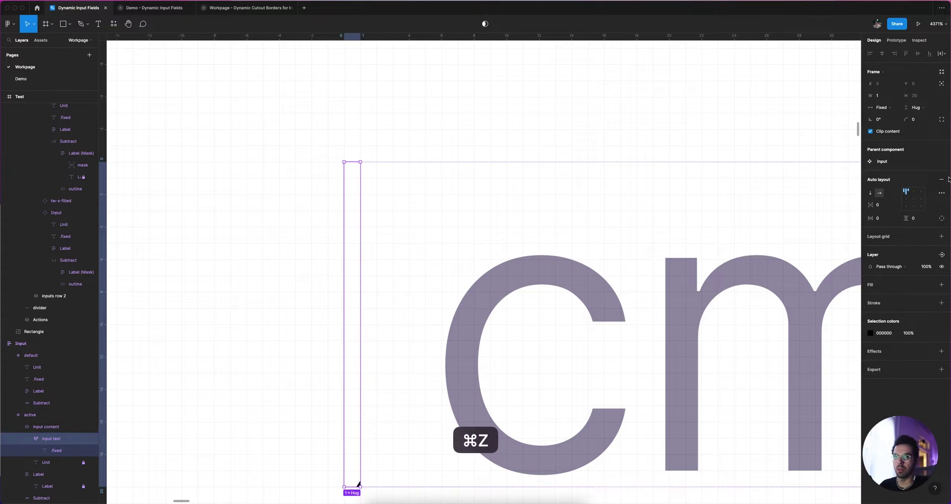
# Give the active variant's input text frame a left padding of 1, keeping the other sides at 0.
pyautogui.click(940, 219)
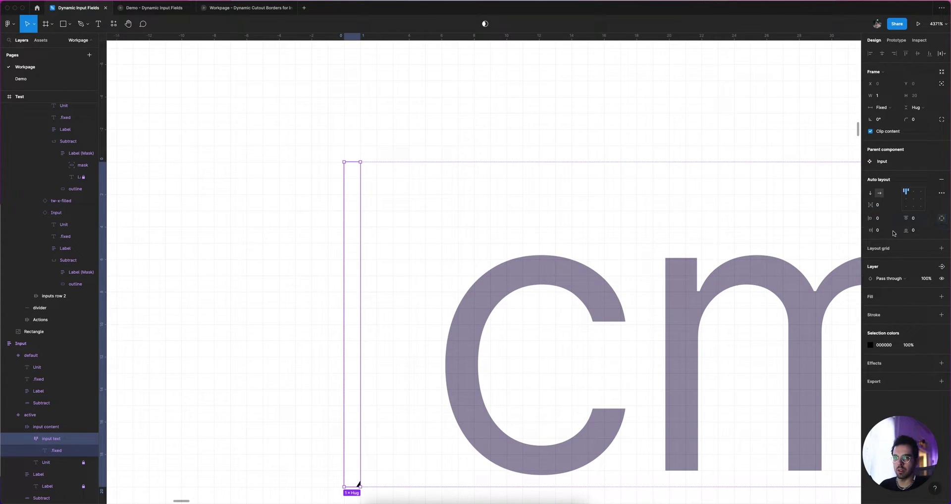
pyautogui.write('1')
pyautogui.press('Tab')
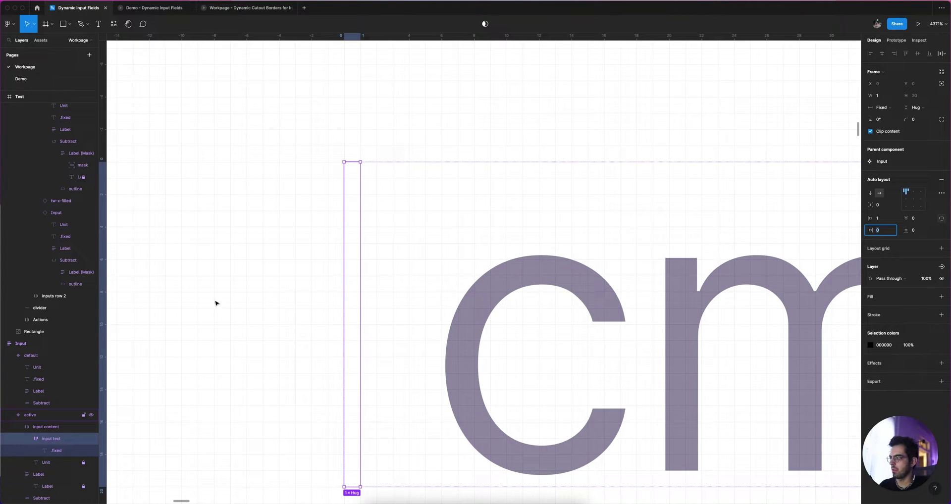
pyautogui.keyDown('super'); pyautogui.click(358, 330); pyautogui.keyUp('super')
pyautogui.scroll(-3, 373, 322)
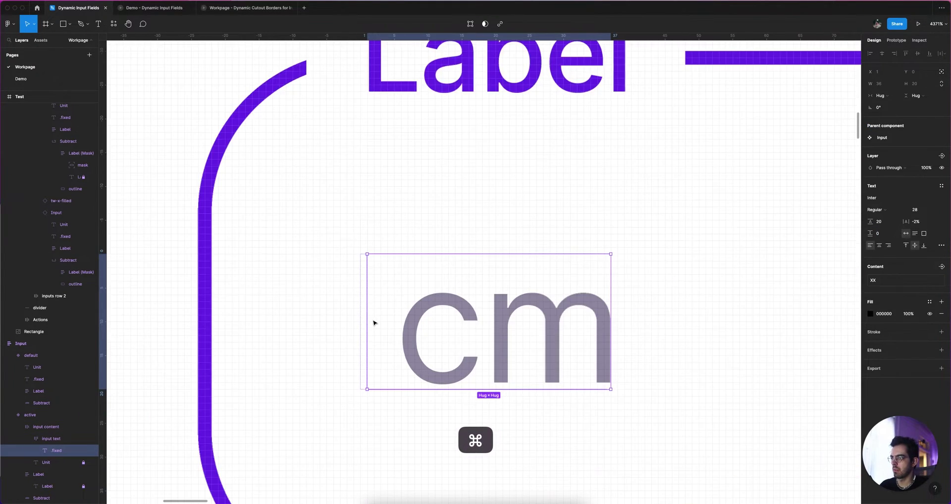
pyautogui.scroll(-10, 374, 323)
pyautogui.click(319, 262)
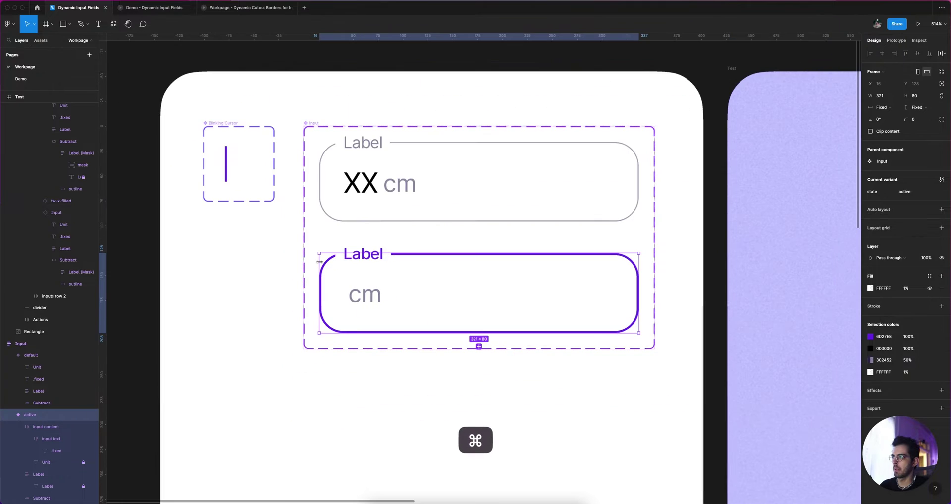
# Copy the Blinking Cursor's ON variant into the active variant's input content frame, placing it between the input text and the cm unit.
pyautogui.keyDown('super'); pyautogui.click(225, 164); pyautogui.keyUp('super')
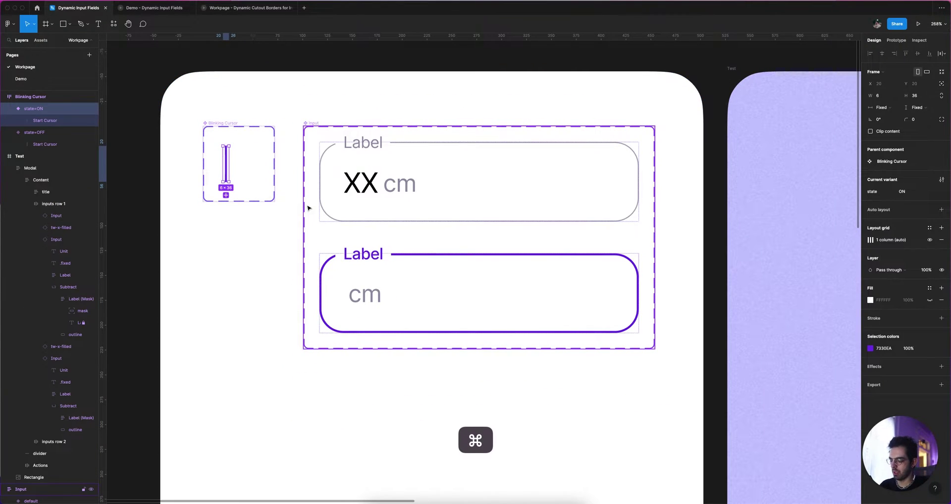
pyautogui.press('super+c')
pyautogui.scroll(3, 357, 339)
pyautogui.click(359, 276)
pyautogui.keyDown('super'); pyautogui.click(359, 276); pyautogui.keyUp('super')
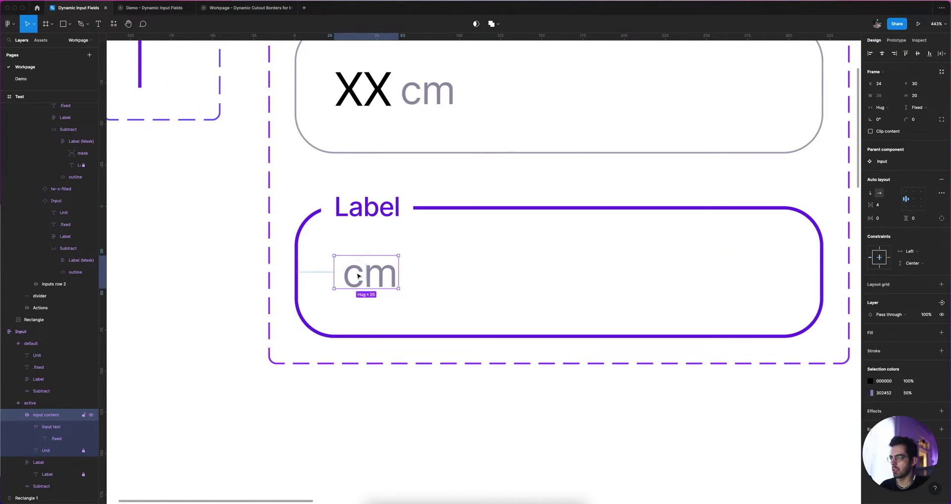
pyautogui.press('super+v')
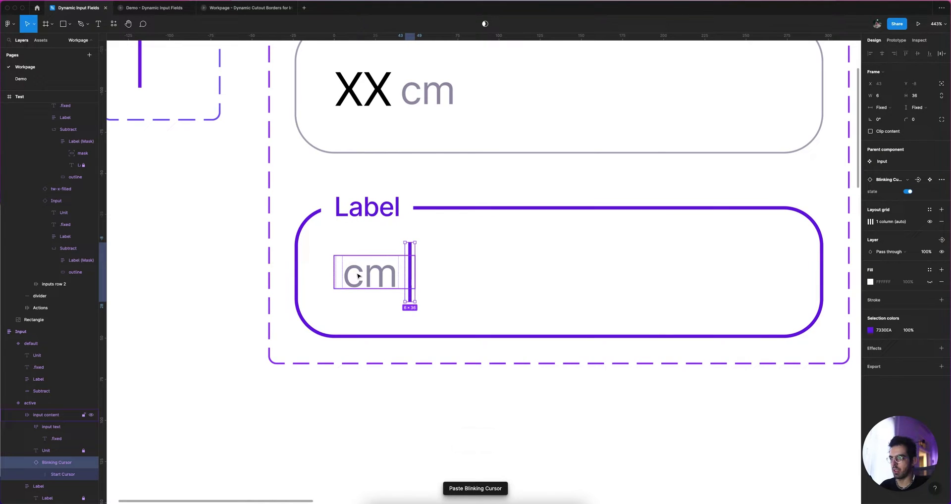
pyautogui.press('Left')
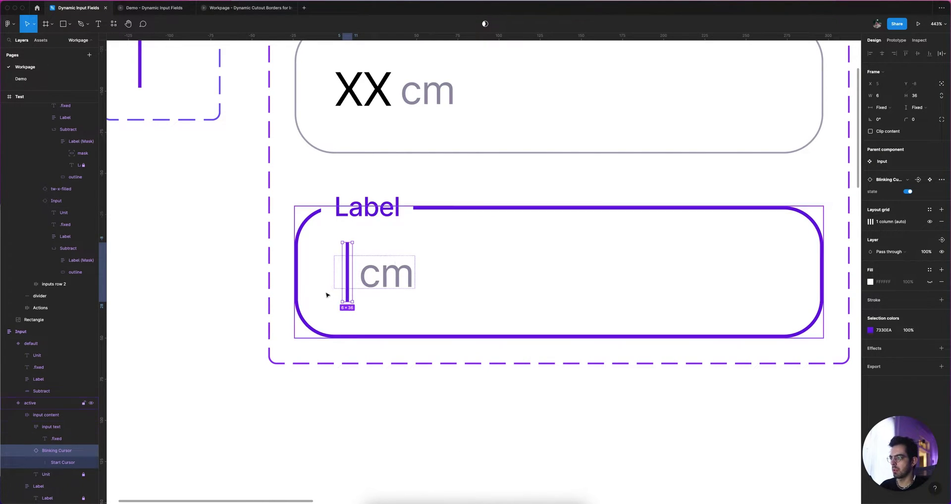
# Set the item spacing of the active variant's input content frame to 0.
pyautogui.click(27, 427)
pyautogui.click(48, 428)
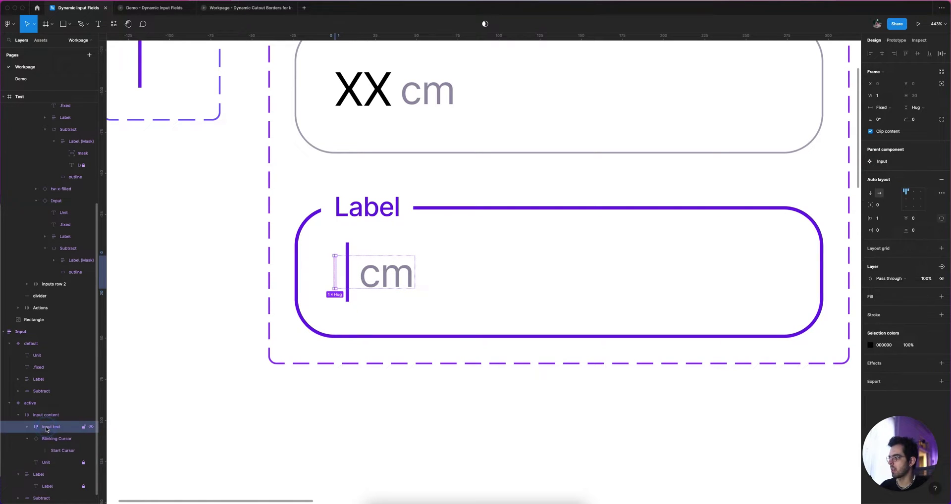
pyautogui.click(27, 439)
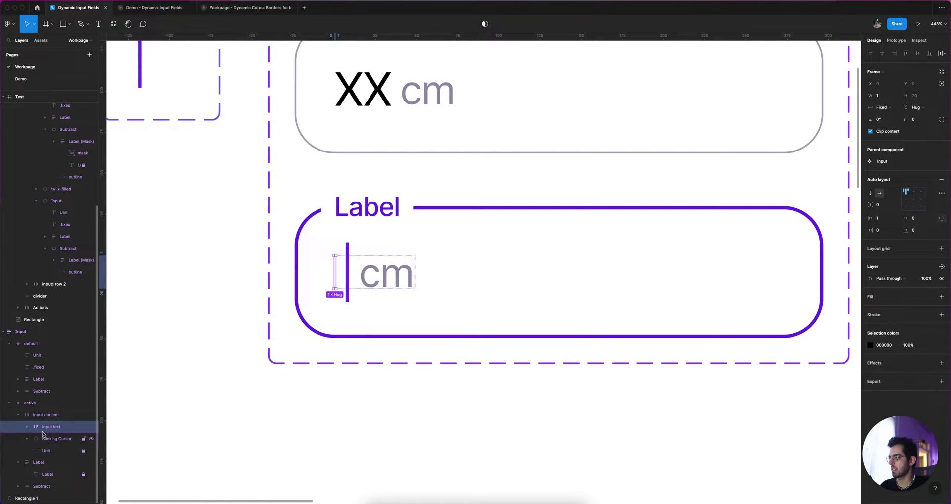
pyautogui.click(48, 439)
pyautogui.click(47, 453)
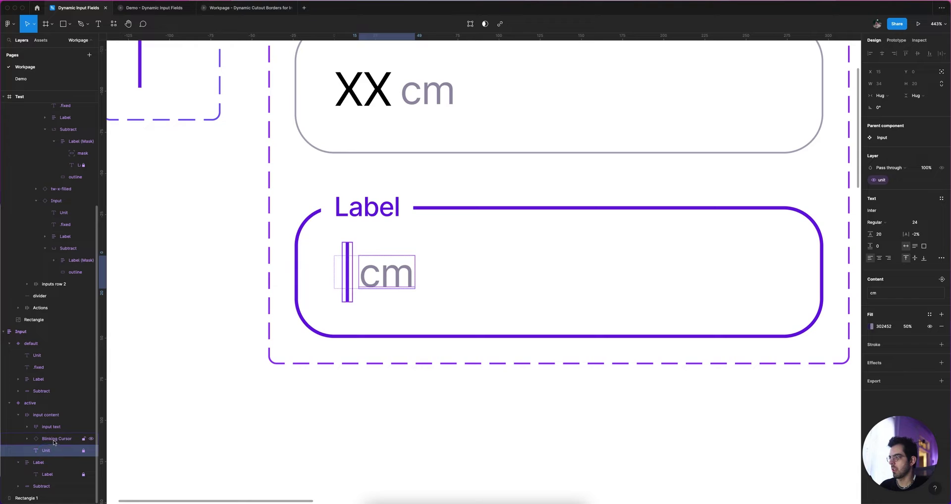
pyautogui.click(51, 416)
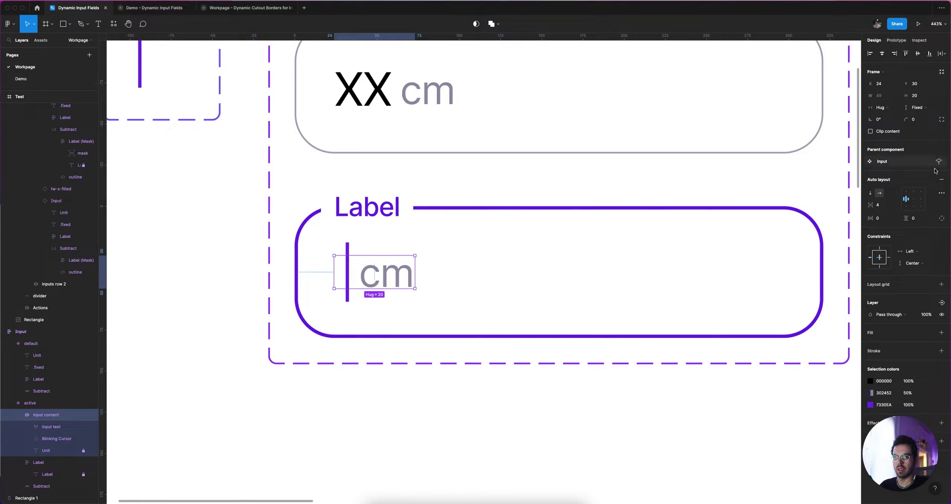
pyautogui.click(884, 205)
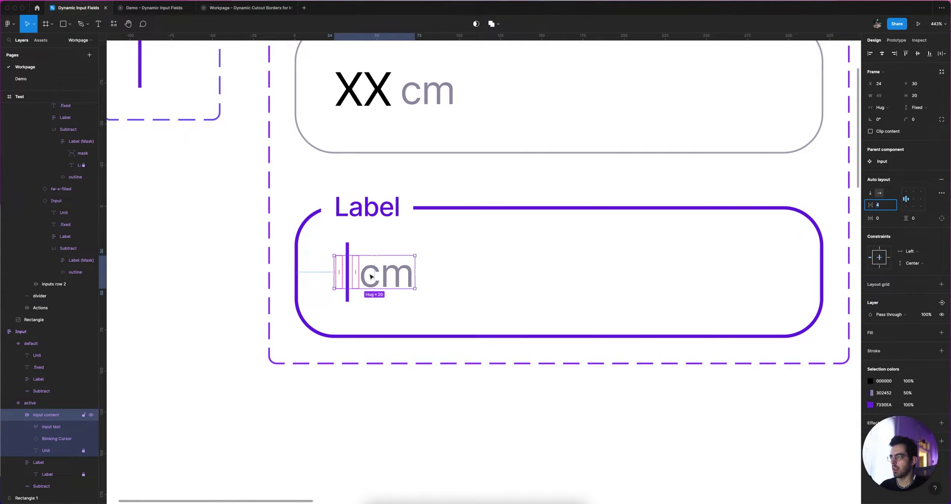
pyautogui.click(356, 269)
pyautogui.write('0')
pyautogui.press('Return')
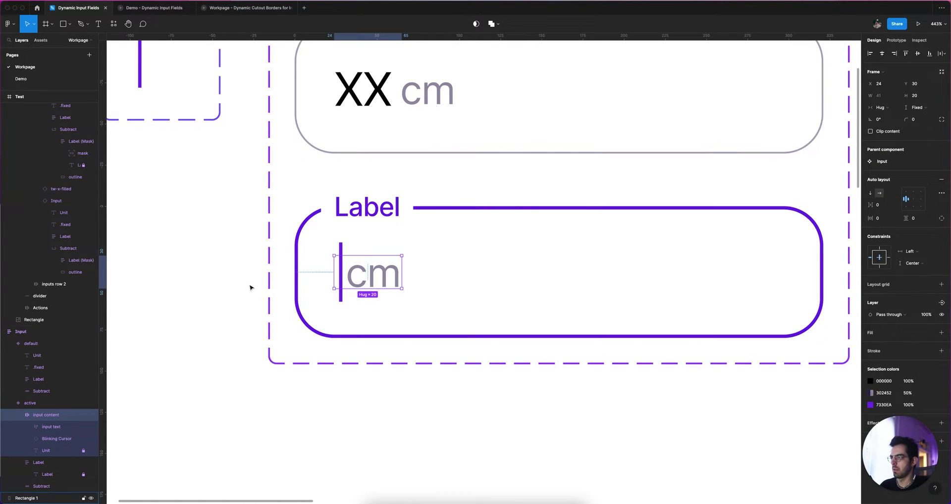
# Compare the active variant's input content and input text frames with their finished counterparts on the Demo page, checking names, spacing and padding.
pyautogui.click(21, 80)
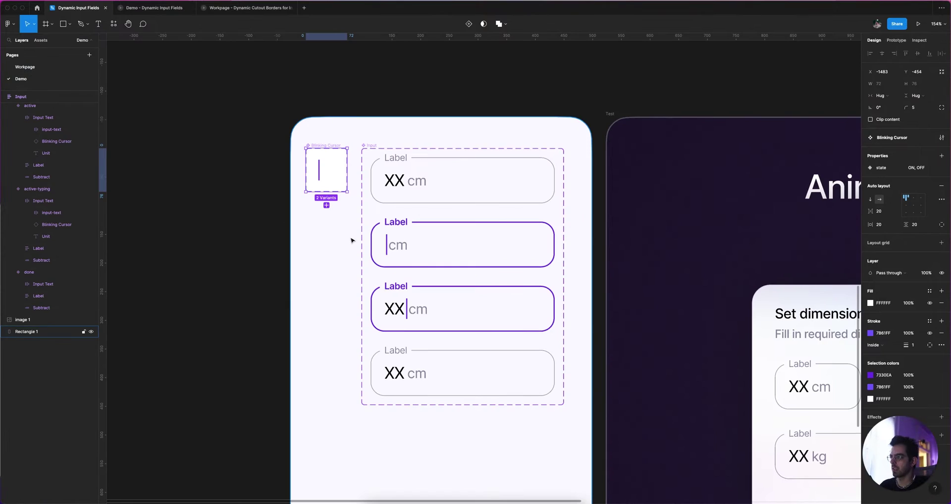
pyautogui.doubleClick(388, 246)
pyautogui.hotkey('shift', 'Return')
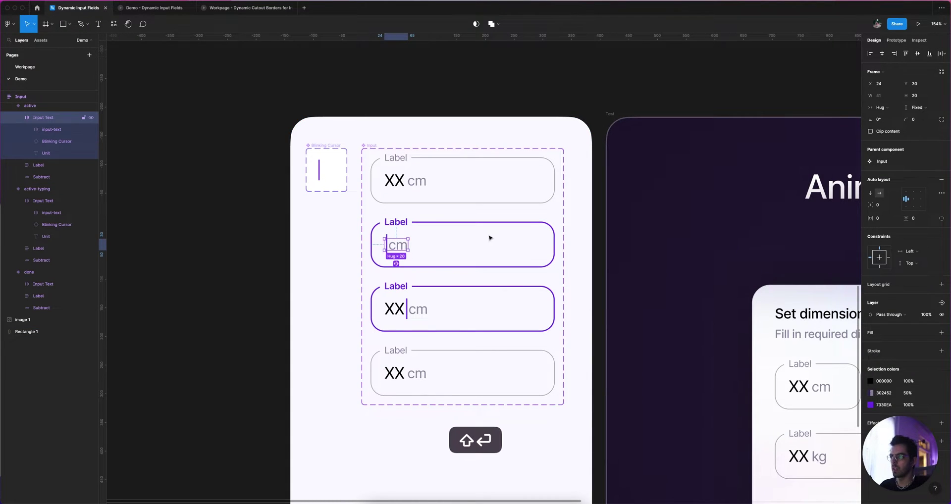
pyautogui.click(891, 205)
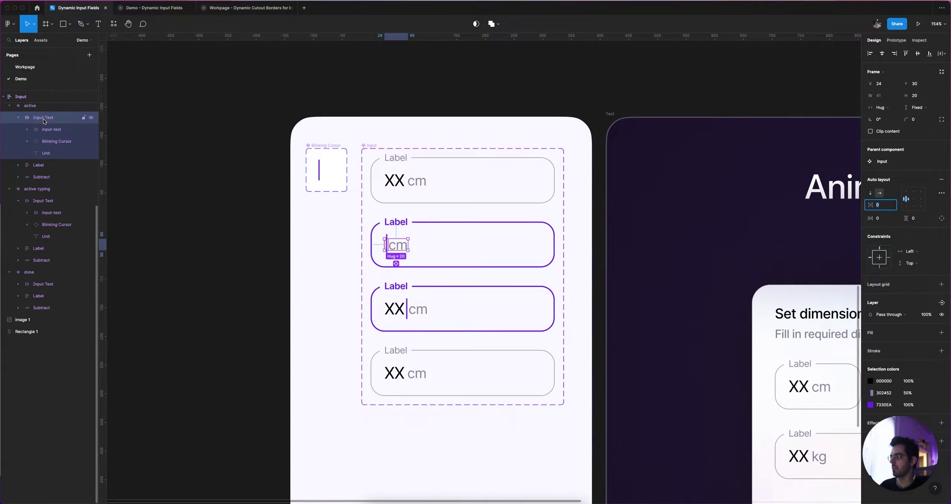
pyautogui.click(25, 67)
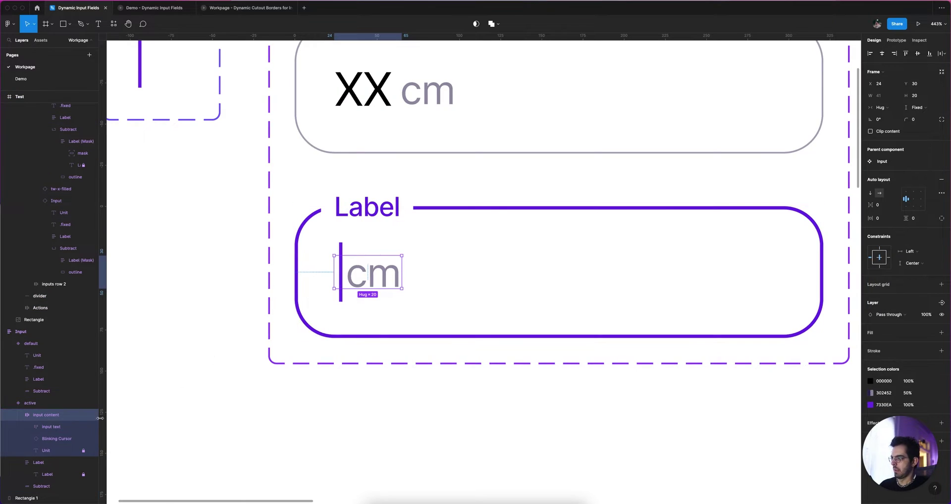
pyautogui.doubleClick(49, 419)
pyautogui.click(21, 78)
pyautogui.click(51, 129)
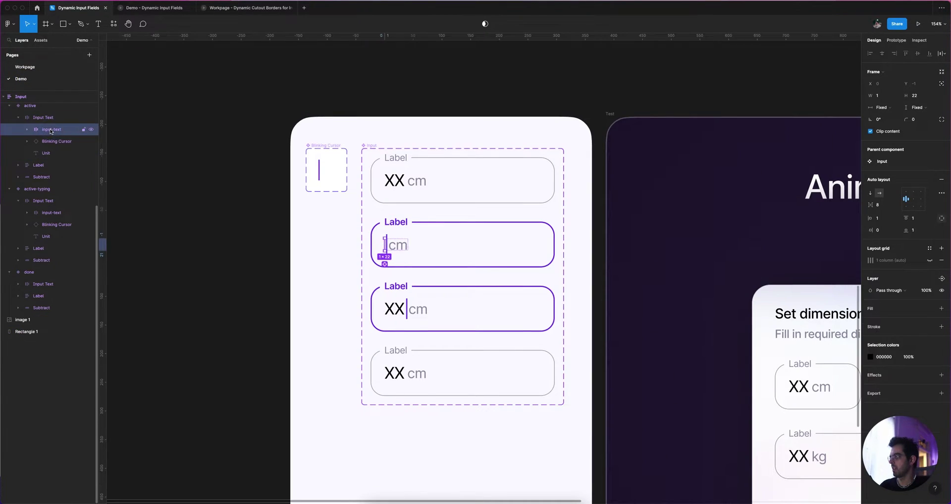
pyautogui.click(40, 122)
pyautogui.click(41, 128)
pyautogui.click(43, 122)
pyautogui.click(25, 66)
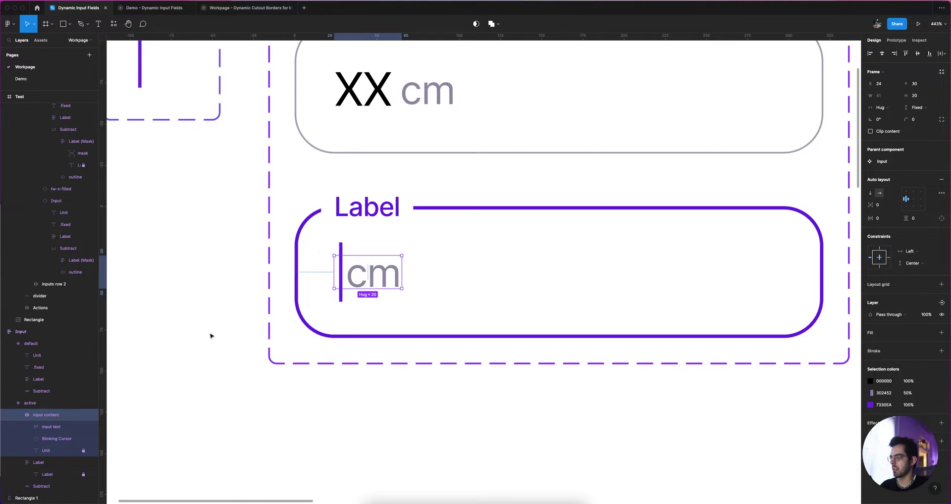
pyautogui.click(52, 428)
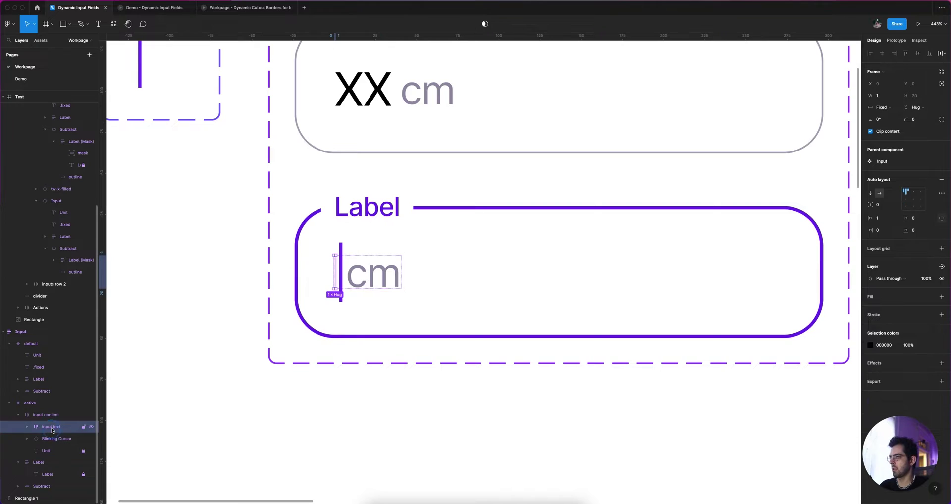
pyautogui.click(254, 424)
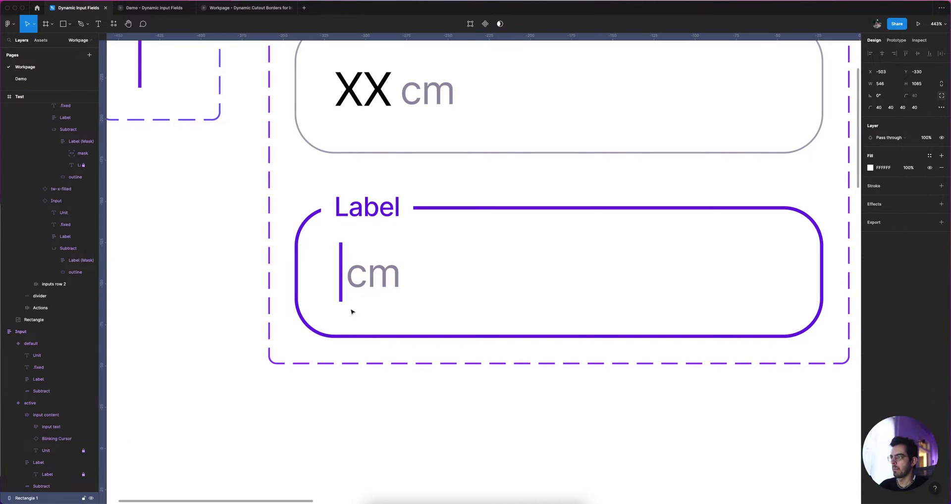
# Add a third variant to the Input component based on the active variant.
pyautogui.scroll(-5, 365, 272)
pyautogui.click(431, 272)
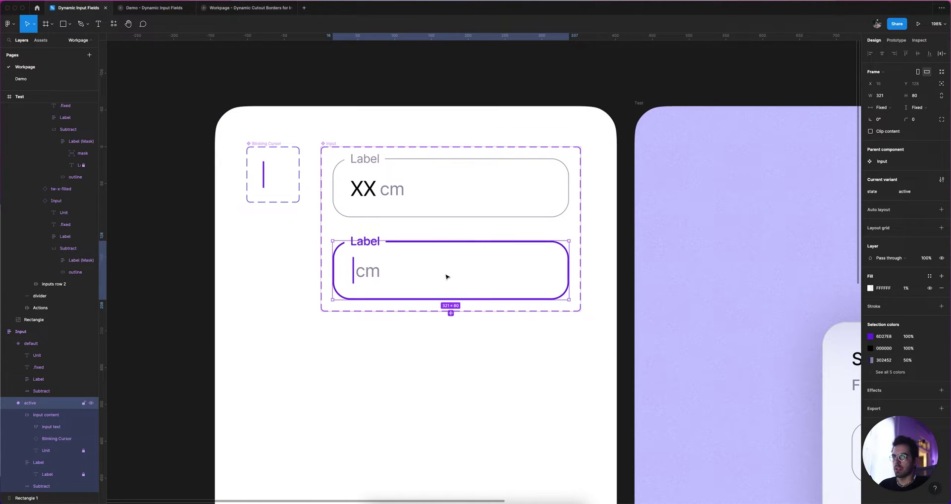
pyautogui.click(477, 204)
pyautogui.click(459, 265)
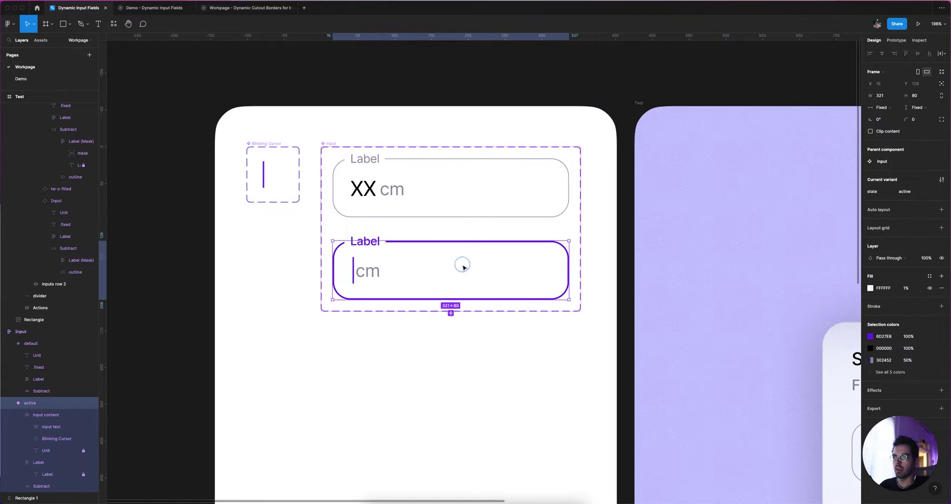
pyautogui.click(450, 313)
pyautogui.scroll(-1, 47, 452)
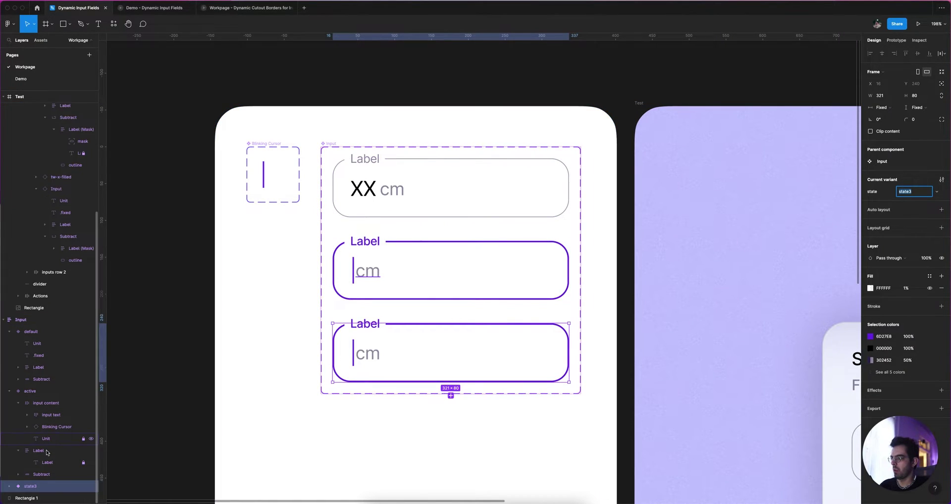
# Set the width of the third variant's input text frame to hug its contents.
pyautogui.click(9, 486)
pyautogui.scroll(-3, 50, 468)
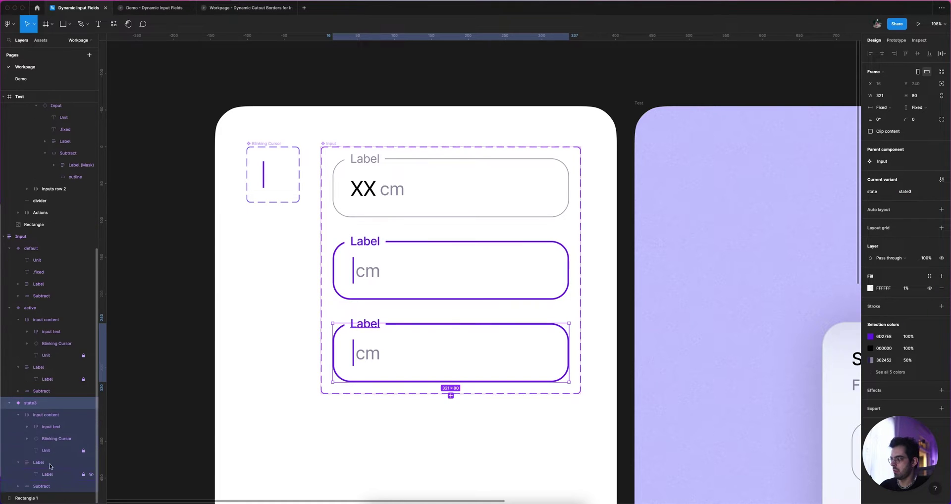
pyautogui.click(28, 427)
pyautogui.scroll(-1, 42, 422)
pyautogui.click(46, 421)
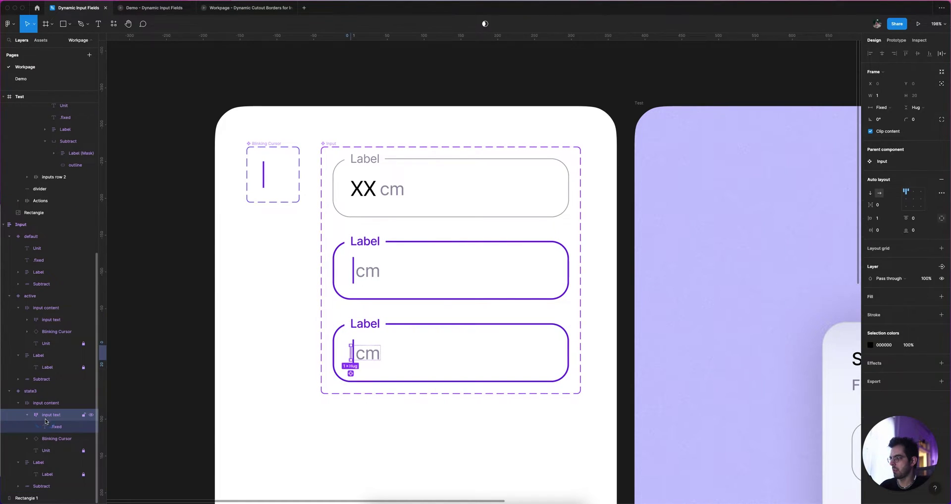
pyautogui.click(889, 106)
pyautogui.click(888, 117)
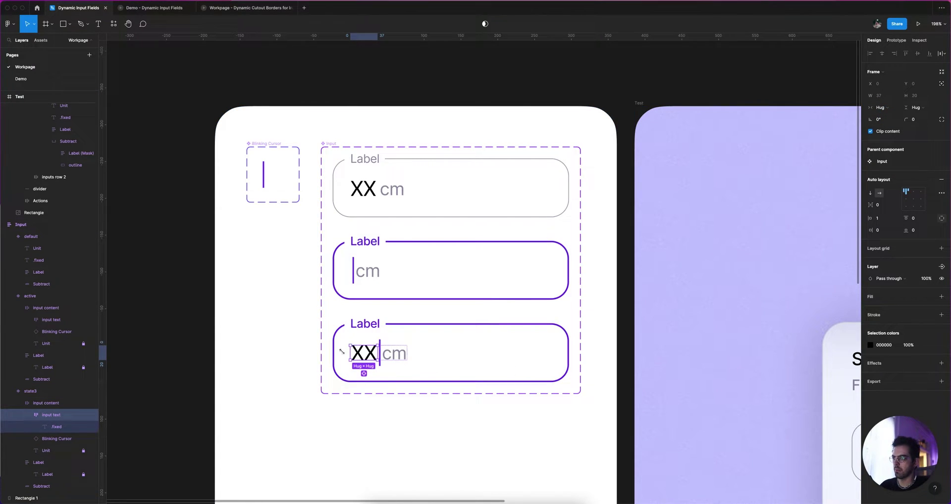
# Rename the third variant's state as "active-typing".
pyautogui.scroll(-3, 396, 357)
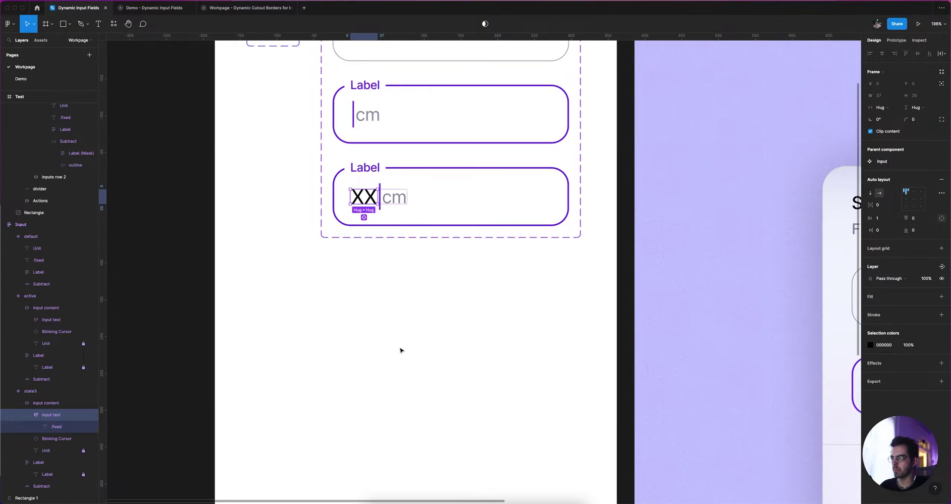
pyautogui.scroll(3, 399, 342)
pyautogui.click(445, 315)
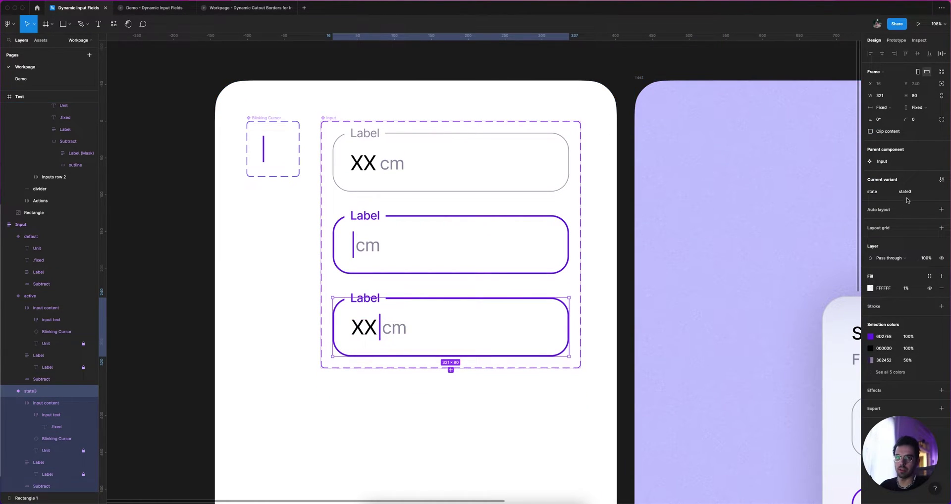
pyautogui.press('a')
pyautogui.write('-typing')
pyautogui.press('Return')
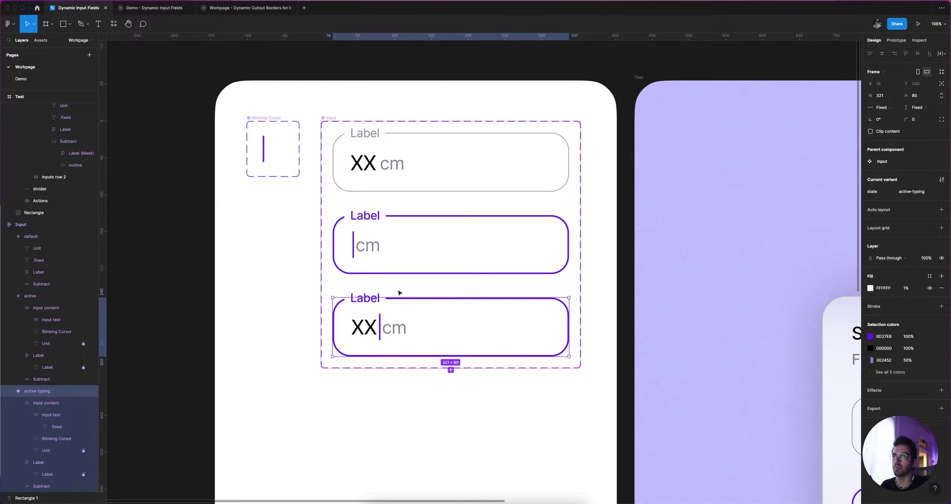
pyautogui.click(404, 256)
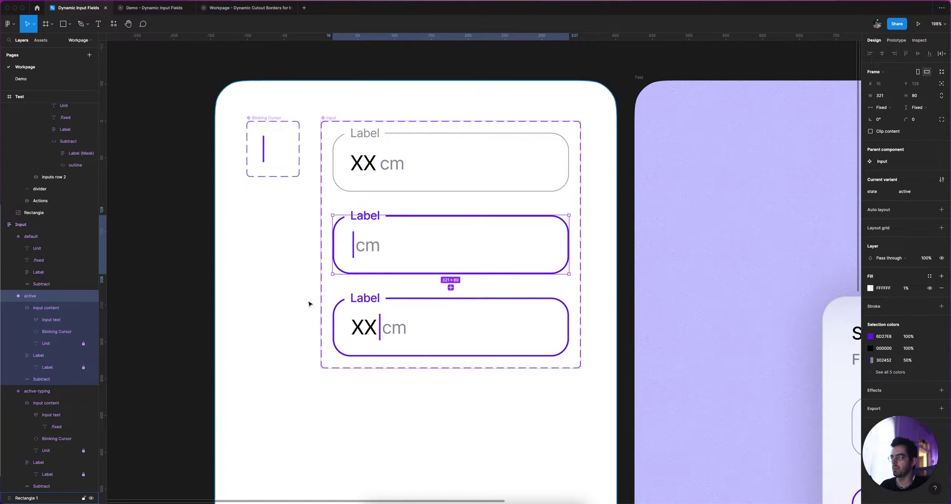
pyautogui.click(481, 328)
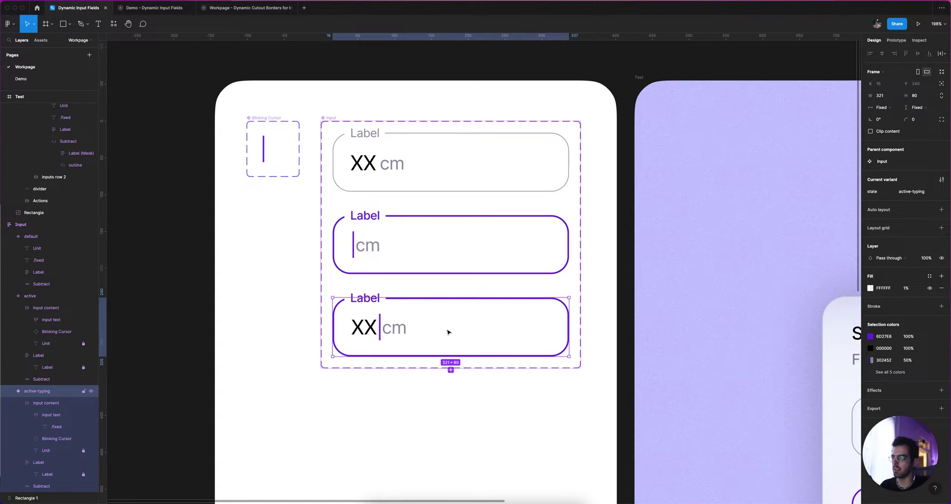
pyautogui.click(450, 370)
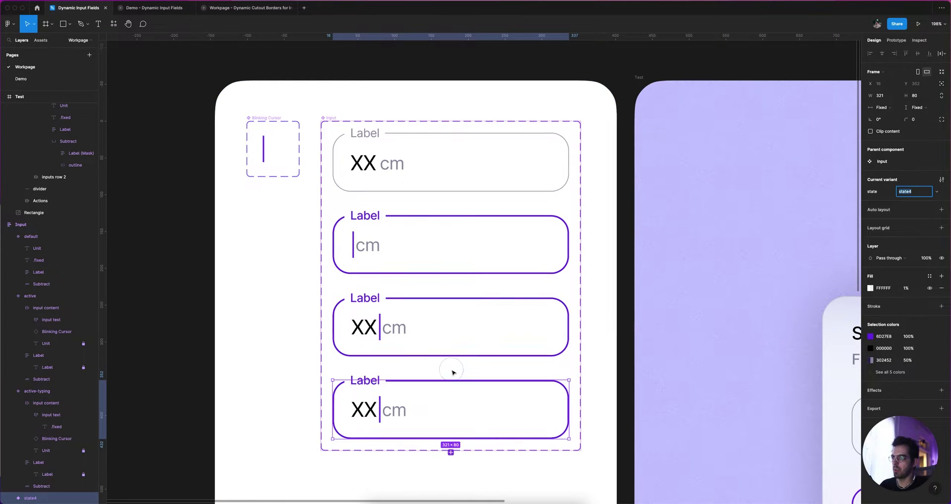
pyautogui.press('super+z')
pyautogui.click(456, 173)
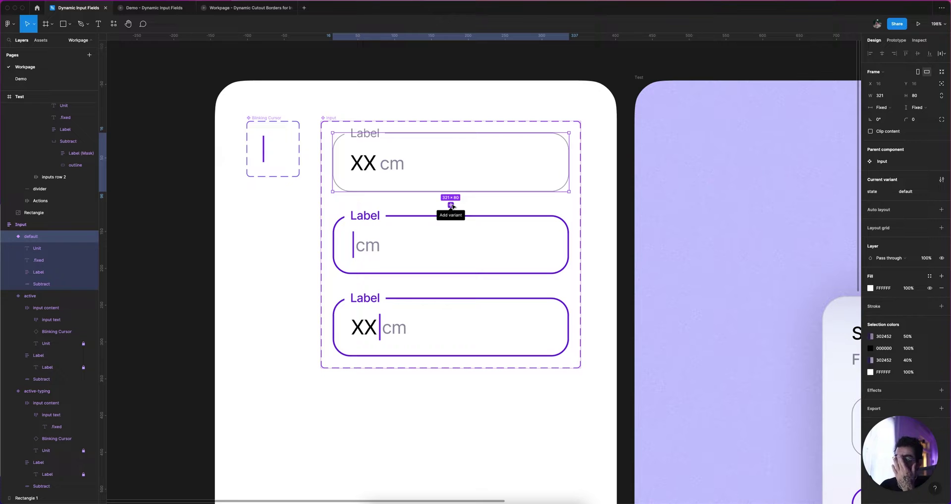
pyautogui.click(445, 340)
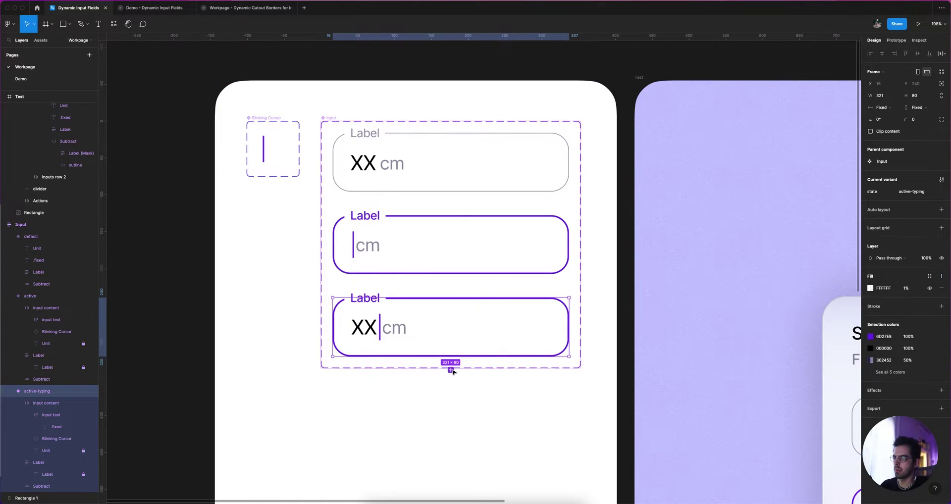
pyautogui.click(451, 370)
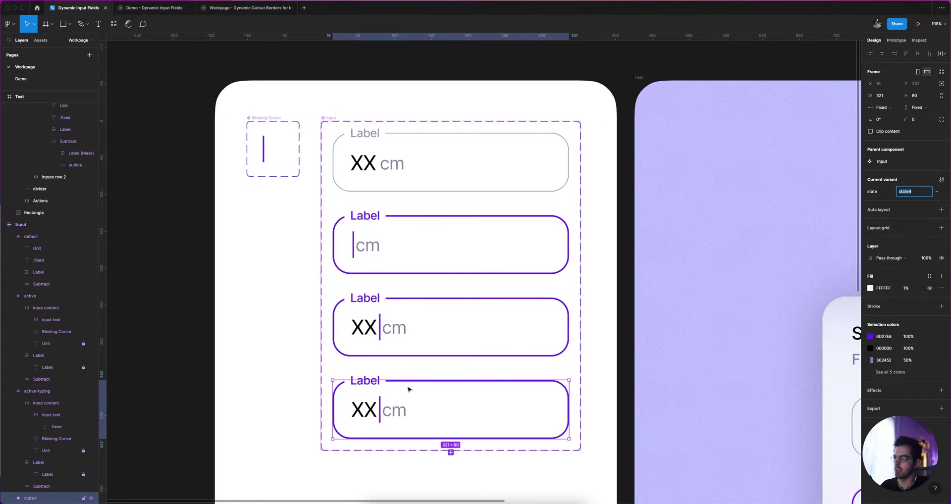
pyautogui.press('super+z')
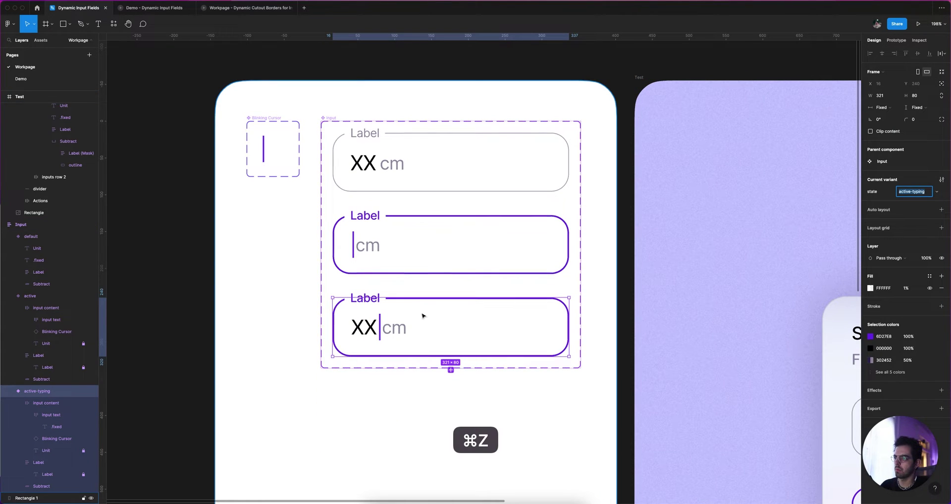
# Add a fourth variant based on the default variant and move it to the end of the Input component's variants.
pyautogui.click(450, 173)
pyautogui.click(451, 205)
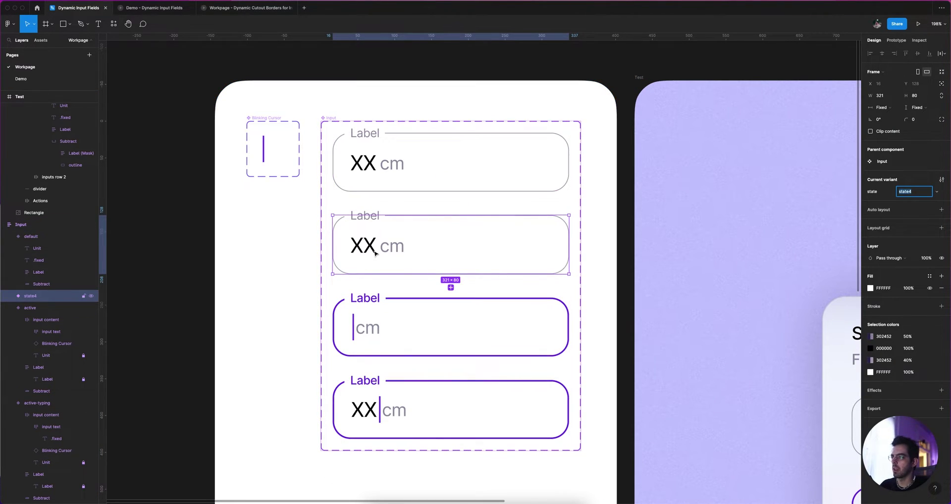
pyautogui.press('Down')
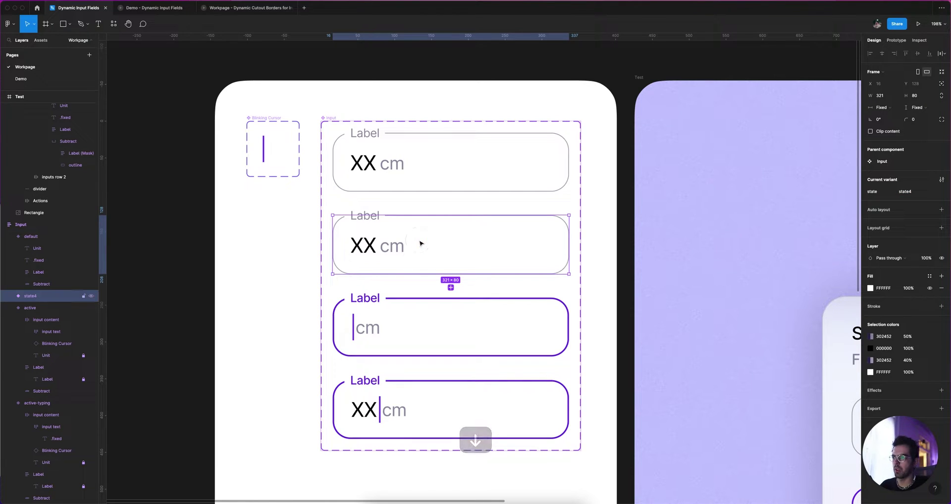
pyautogui.press('Down')
pyautogui.press('Down')
pyautogui.press('Escape')
# Rename the fourth variant's state as "done".
pyautogui.scroll(-2, 367, 407)
pyautogui.scroll(-2, 384, 347)
pyautogui.scroll(5, 440, 276)
pyautogui.scroll(-2, 465, 254)
pyautogui.click(473, 330)
pyautogui.click(367, 347)
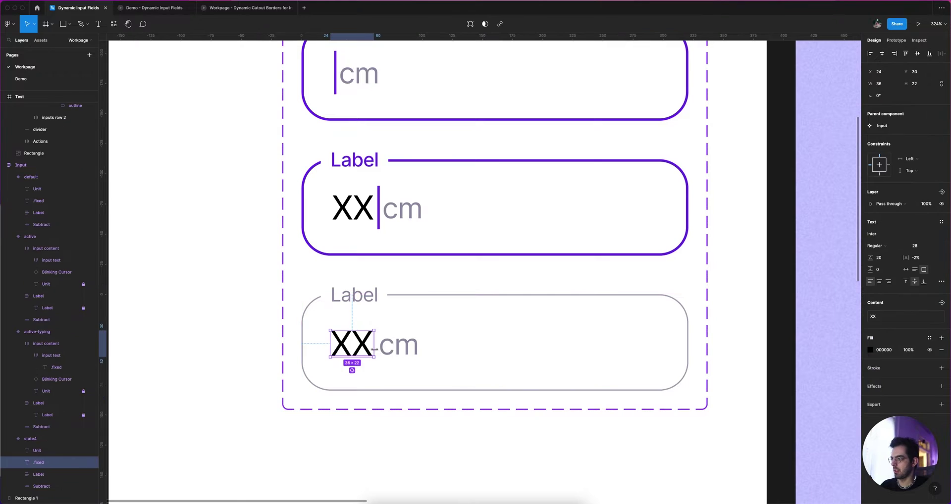
pyautogui.keyDown('shift'); pyautogui.click(382, 349); pyautogui.keyUp('shift')
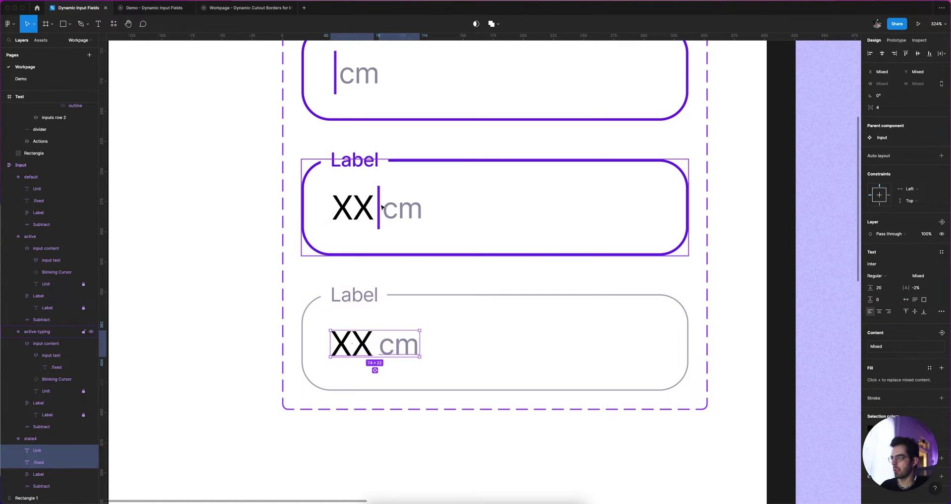
pyautogui.press('Escape')
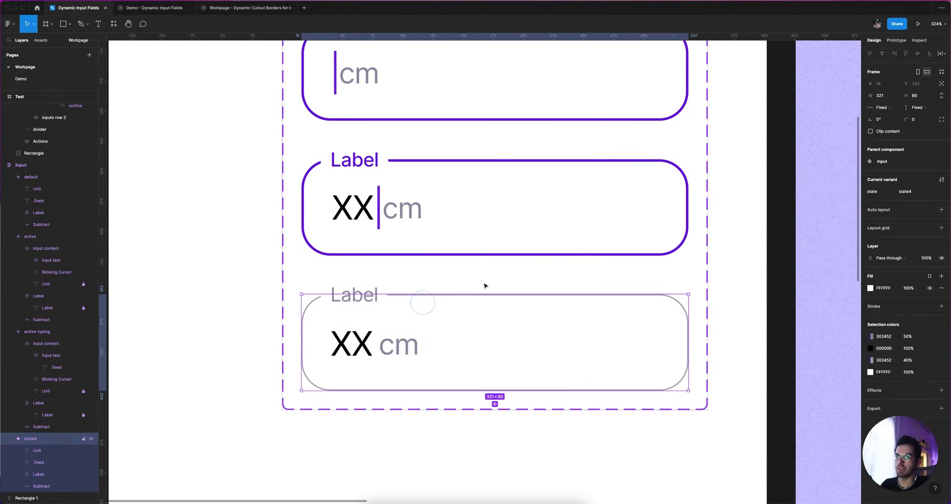
pyautogui.click(915, 192)
pyautogui.write('done')
pyautogui.press('Return')
# Switch to the Demo prototype and test the first dimension field by activating it and entering 15.
pyautogui.scroll(-5, 456, 264)
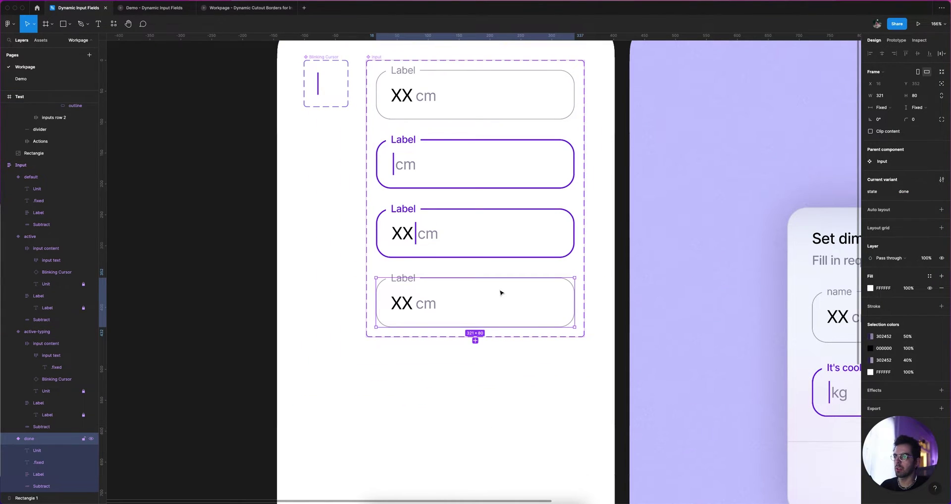
pyautogui.press('space')
pyautogui.scroll(2, 507, 295)
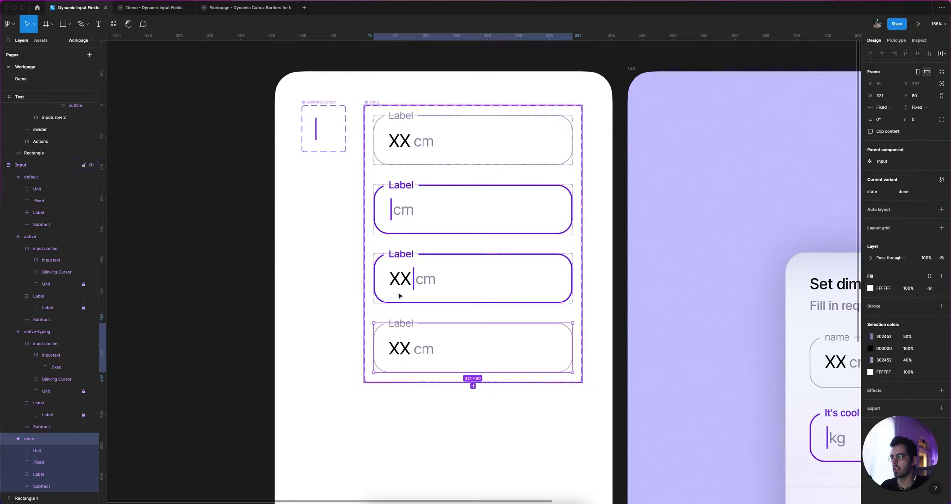
pyautogui.keyDown('super'); pyautogui.click(405, 350); pyautogui.keyUp('super')
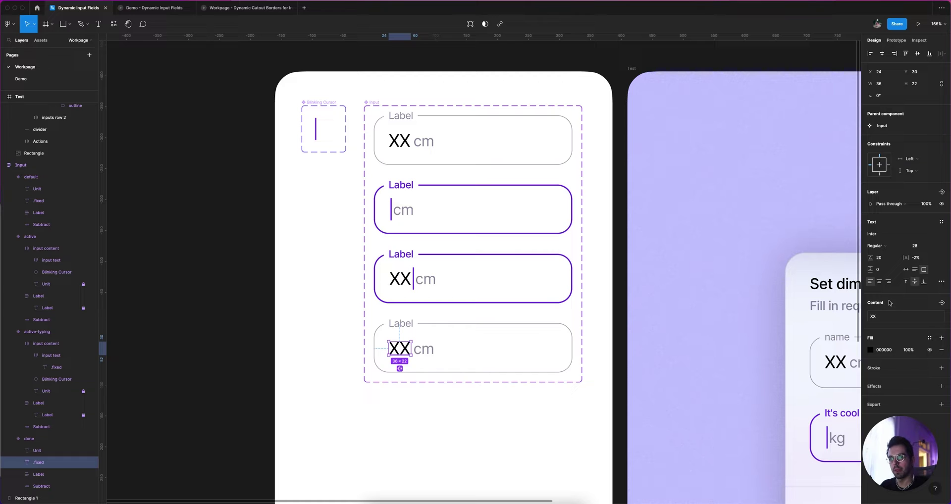
pyautogui.press('super+shift')
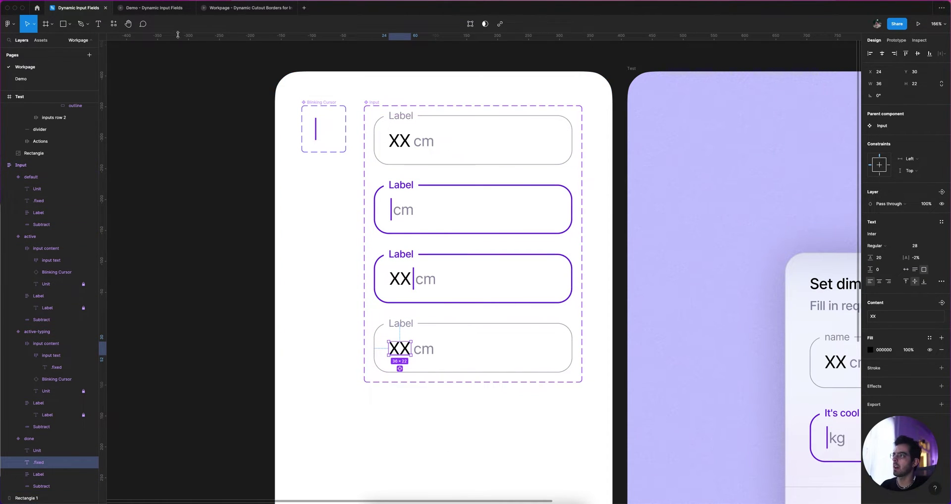
pyautogui.hotkey('ctrl', 'Tab')
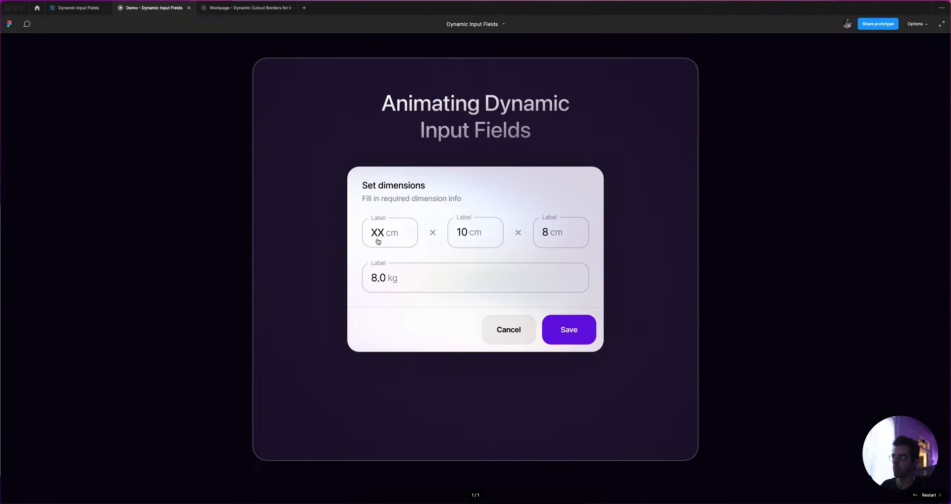
pyautogui.click(377, 233)
pyautogui.press('t')
pyautogui.press('BackSpace')
pyautogui.press('BackSpace')
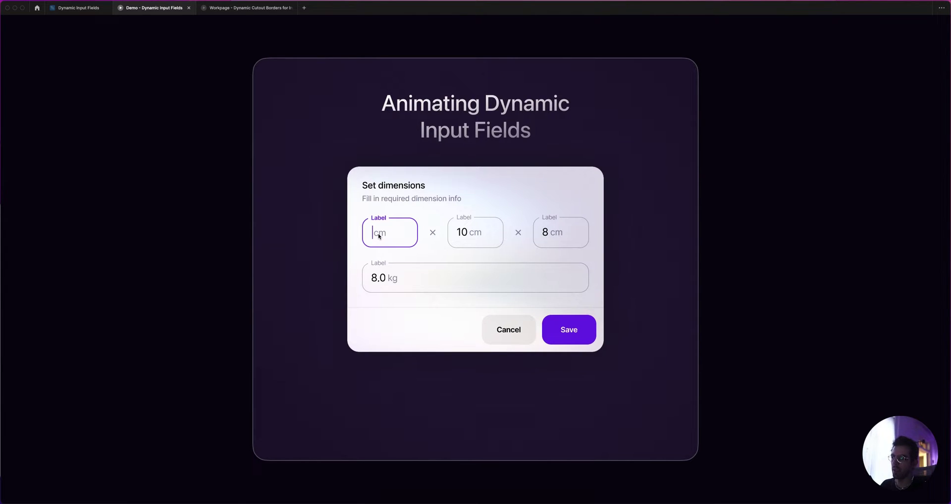
pyautogui.press('Escape')
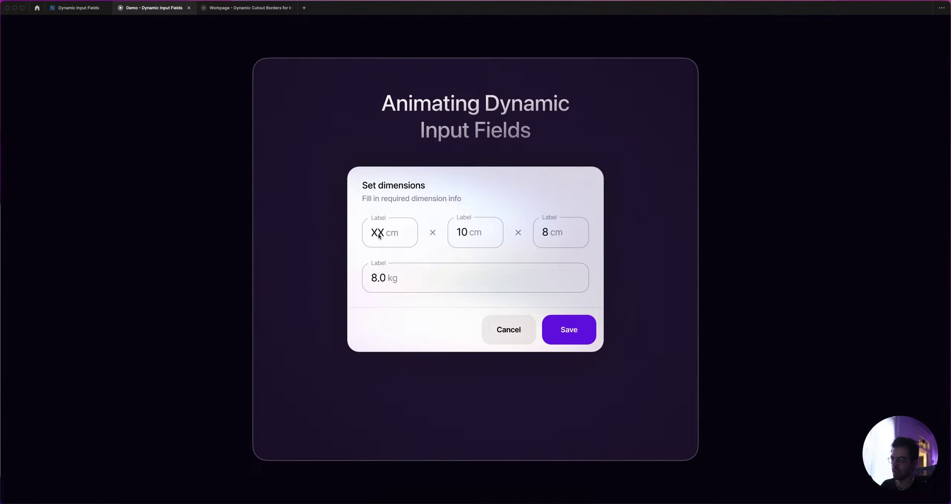
pyautogui.click(379, 235)
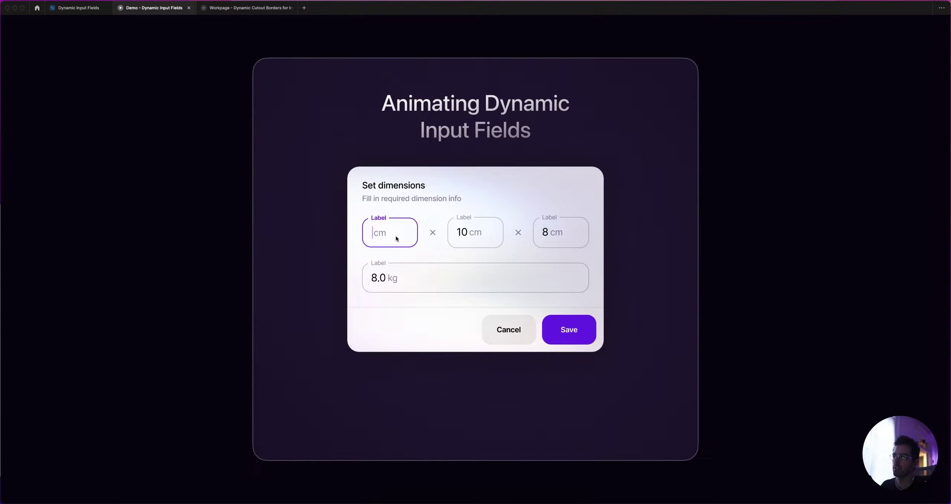
pyautogui.write('15')
pyautogui.press('Return')
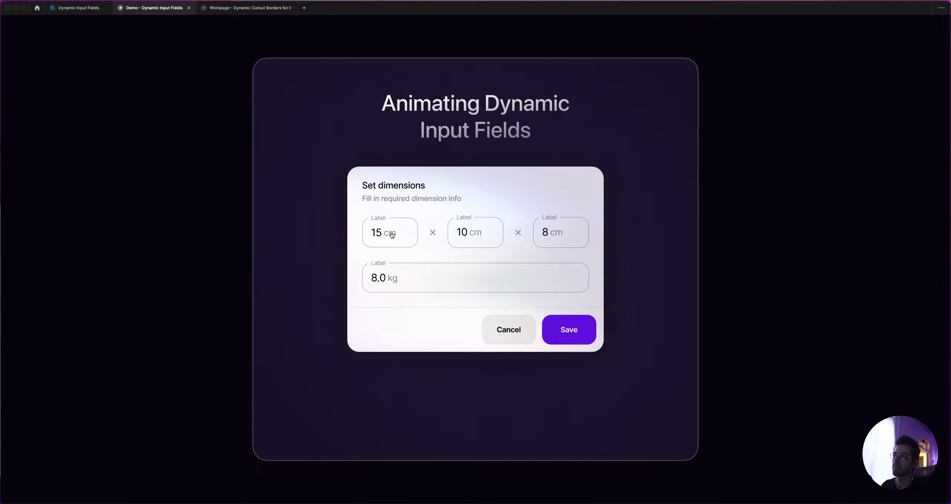
# Return to the Dynamic Input Fields design file and delete the value and unit text layers from the done variant.
pyautogui.click(91, 10)
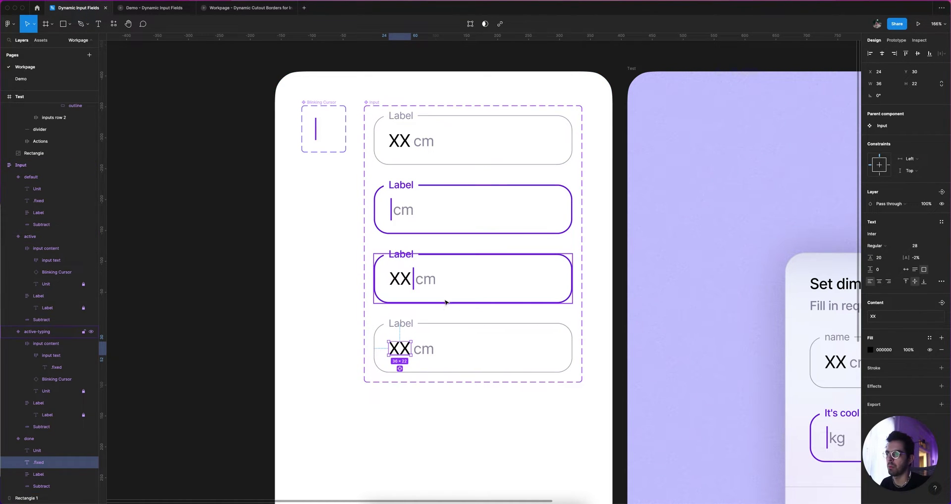
pyautogui.scroll(-3, 457, 353)
pyautogui.scroll(5, 457, 354)
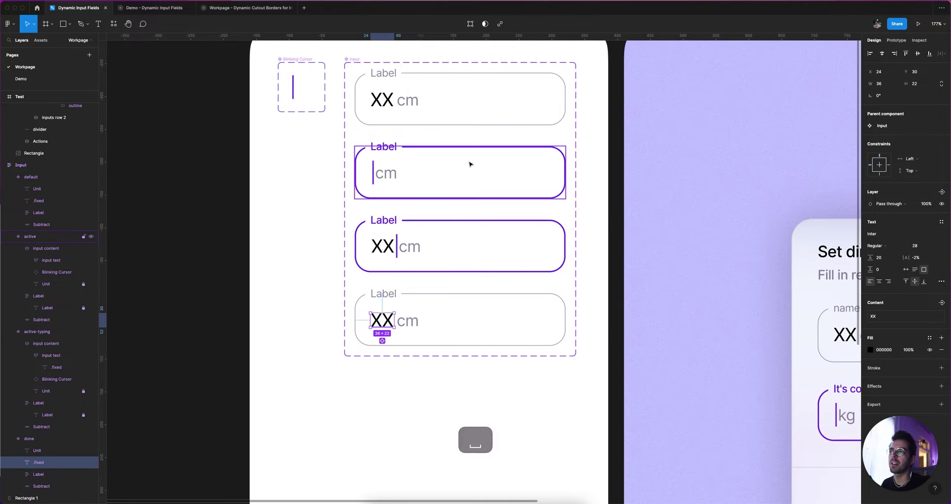
pyautogui.click(439, 318)
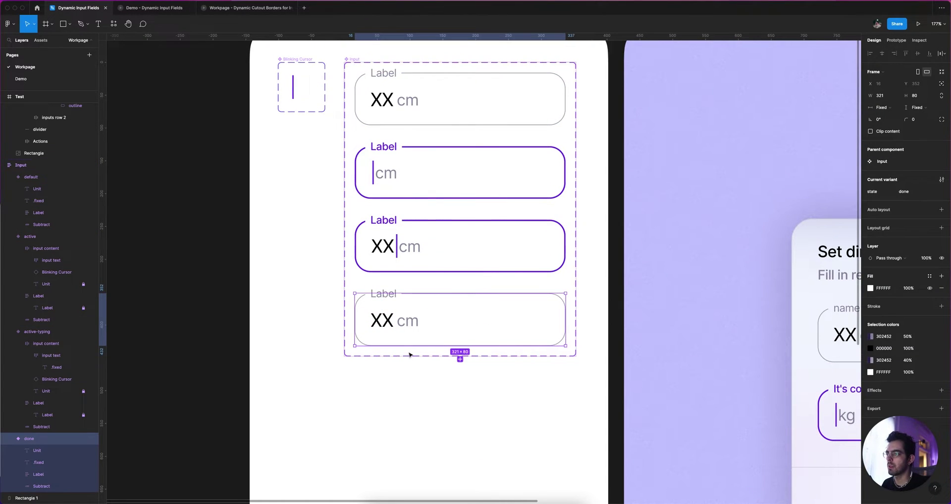
pyautogui.doubleClick(386, 321)
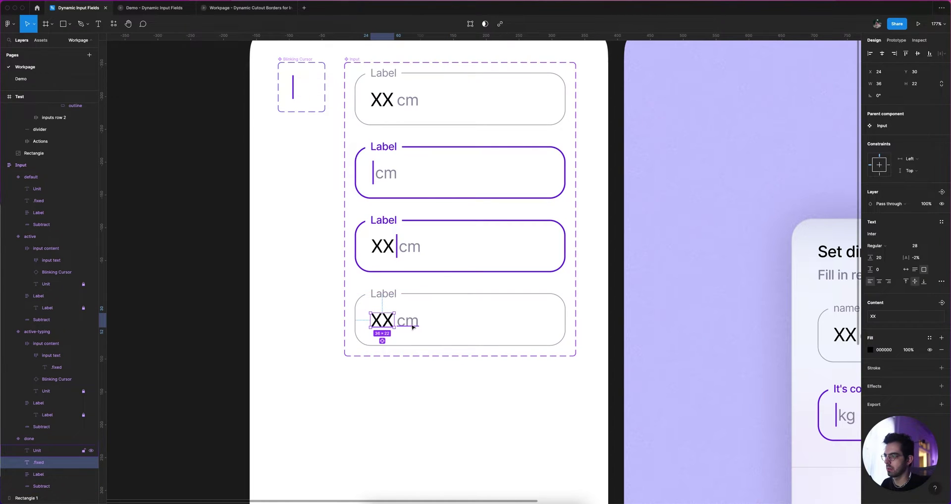
pyautogui.click(408, 320)
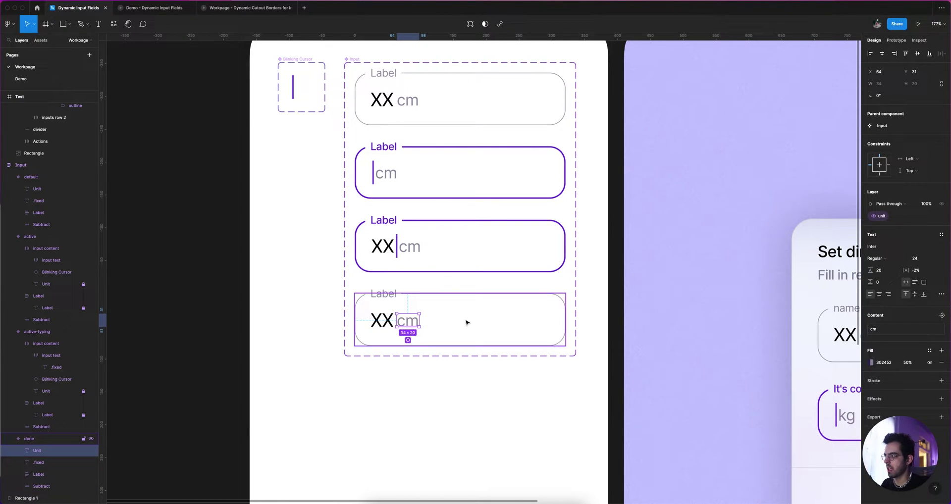
pyautogui.scroll(-1, 431, 320)
pyautogui.click(392, 312)
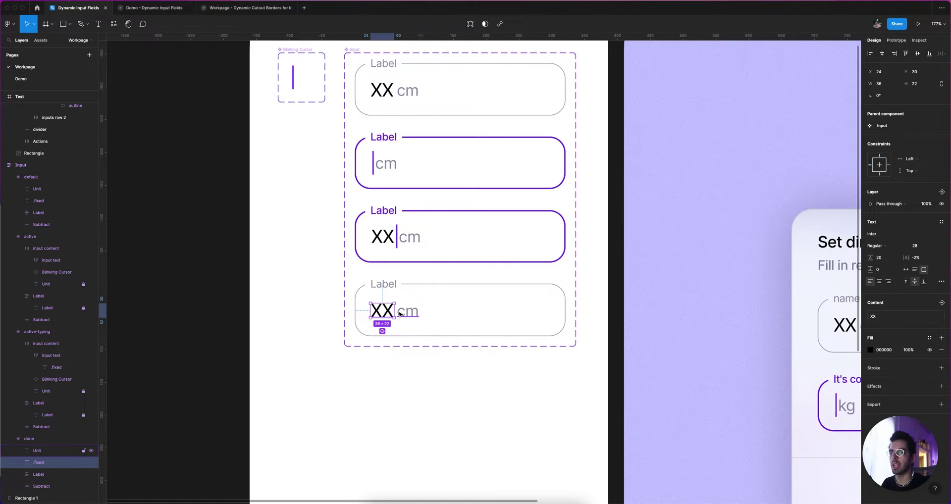
pyautogui.keyDown('shift'); pyautogui.click(37, 451); pyautogui.keyUp('shift')
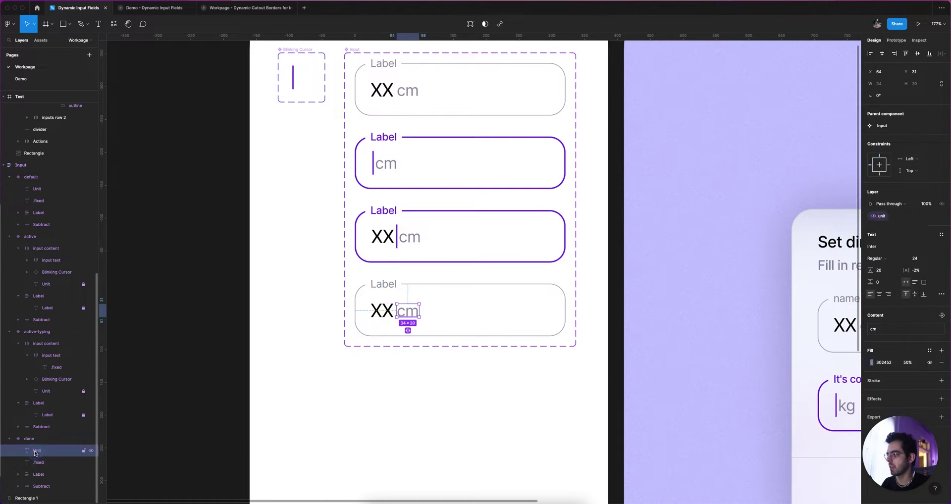
pyautogui.keyDown('shift'); pyautogui.click(38, 474); pyautogui.keyUp('shift')
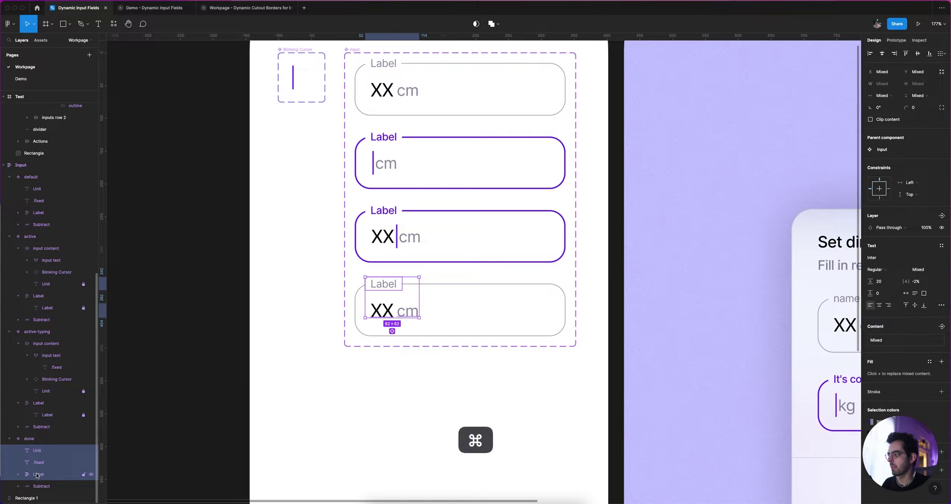
pyautogui.keyDown('super'); pyautogui.click(38, 474); pyautogui.keyUp('super')
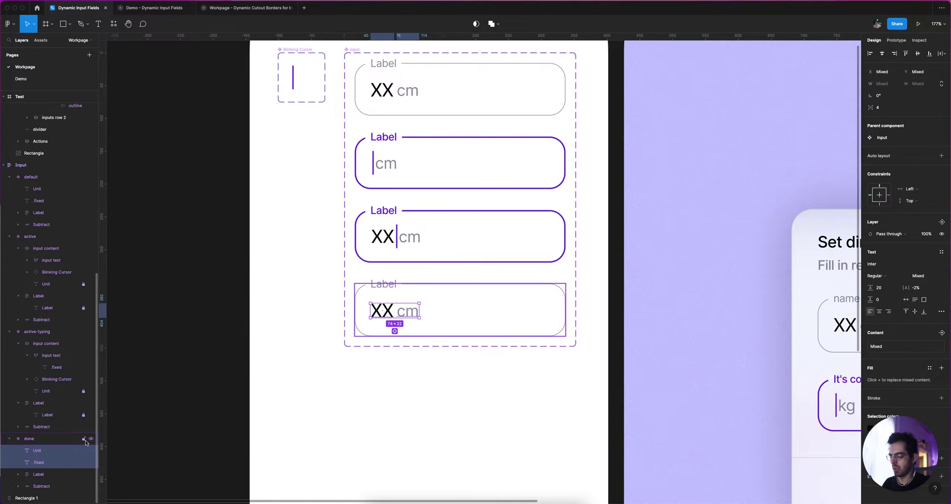
pyautogui.press('BackSpace')
# Paste the input content frame with typed text into the done variant and remove its blinking cursor.
pyautogui.click(467, 302)
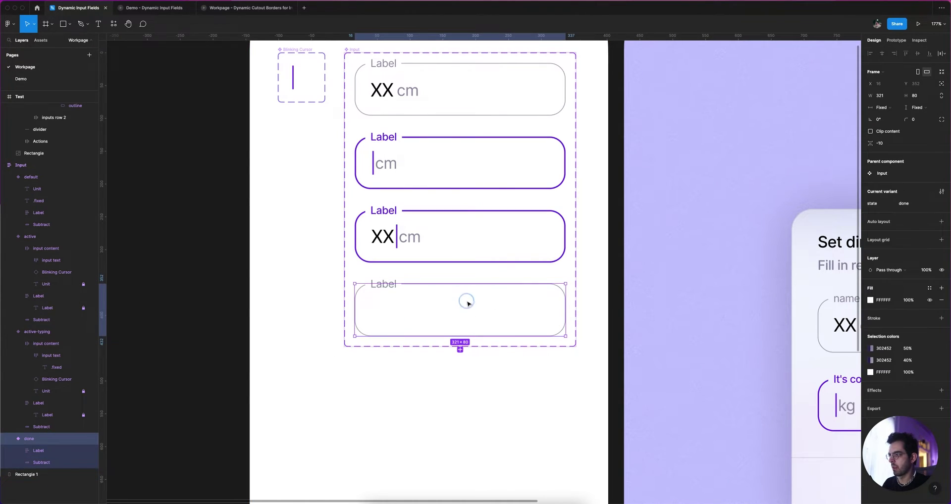
pyautogui.press('super+v')
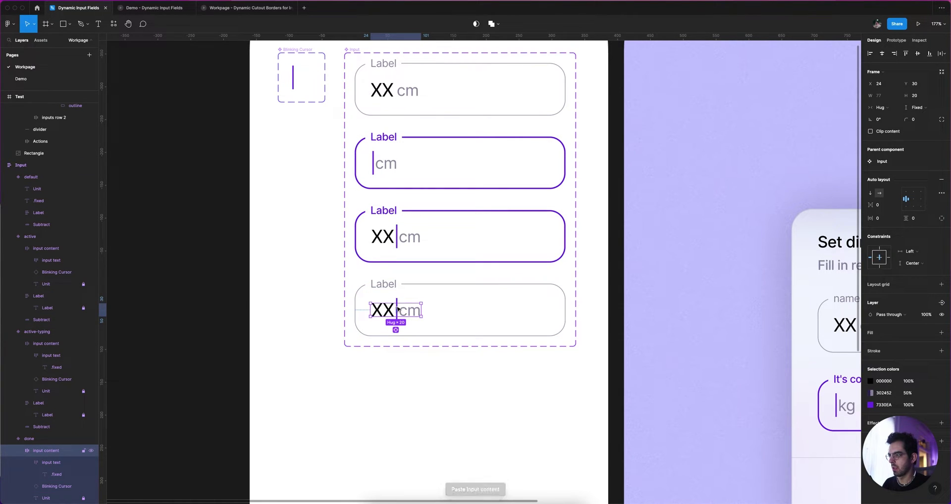
pyautogui.click(397, 303)
pyautogui.press('BackSpace')
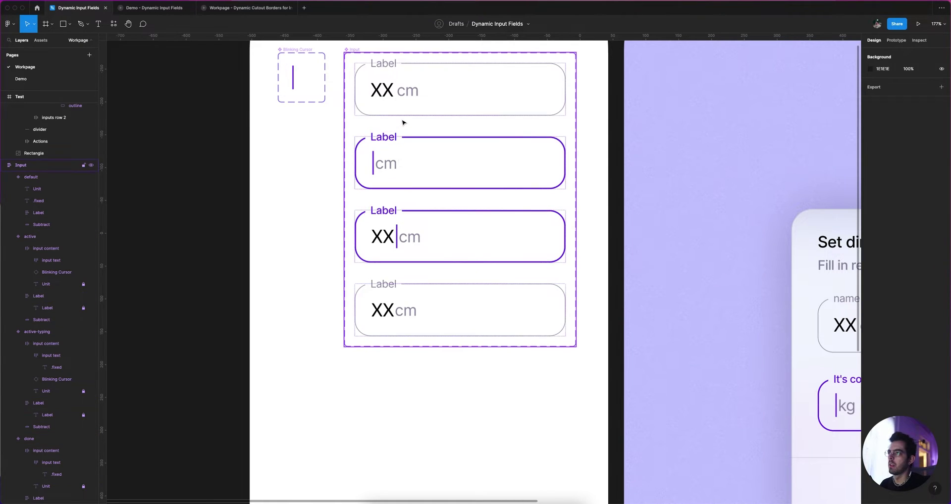
# Set the spacing between items in the done variant's input content frame to 4, matching the default variant.
pyautogui.scroll(3, 403, 132)
pyautogui.click(404, 171)
pyautogui.press('alt')
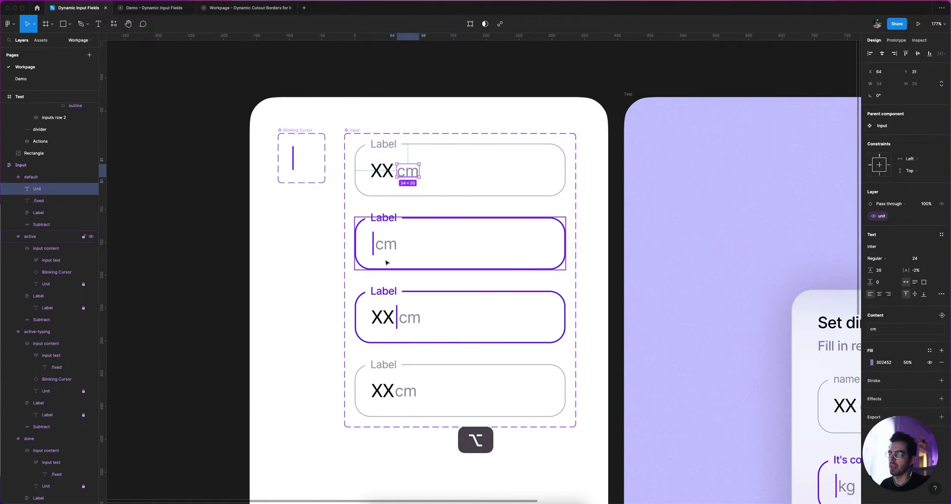
pyautogui.scroll(-5, 386, 261)
pyautogui.click(401, 239)
pyautogui.click(885, 207)
pyautogui.write('4')
pyautogui.press('Return')
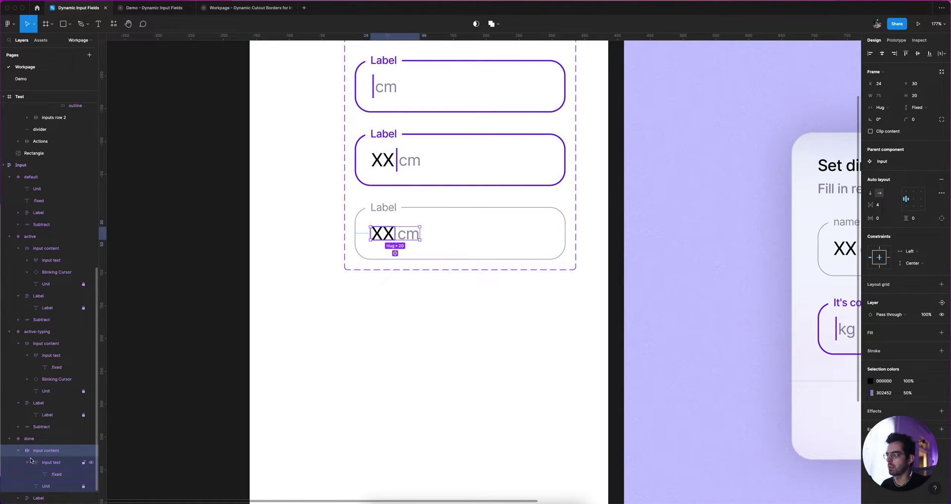
# Check the value text layers of the default and active-typing variants on the Demo page, and return to the Workpage.
pyautogui.scroll(-1, 41, 453)
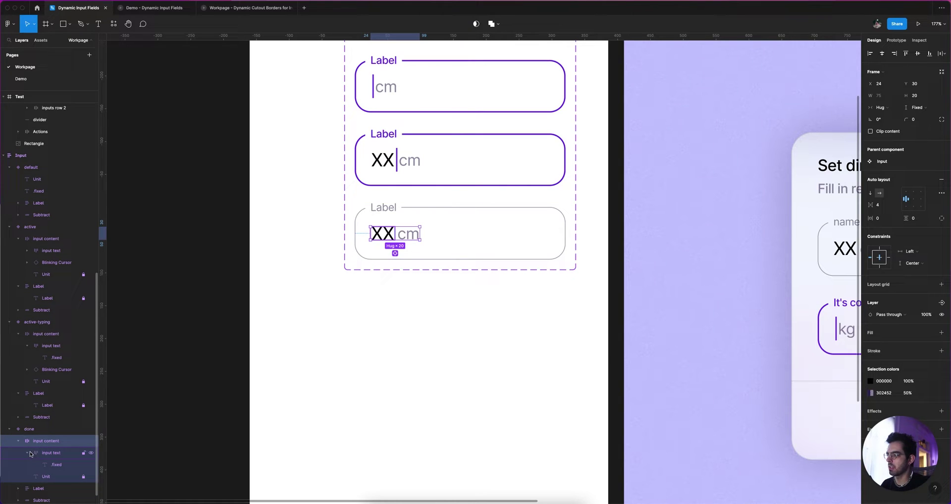
pyautogui.click(30, 454)
pyautogui.scroll(1, 403, 186)
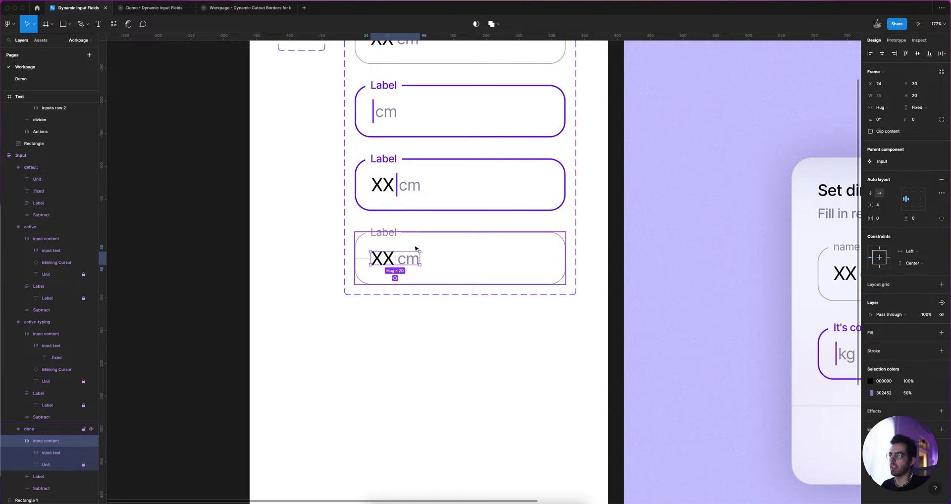
pyautogui.scroll(-4, 404, 334)
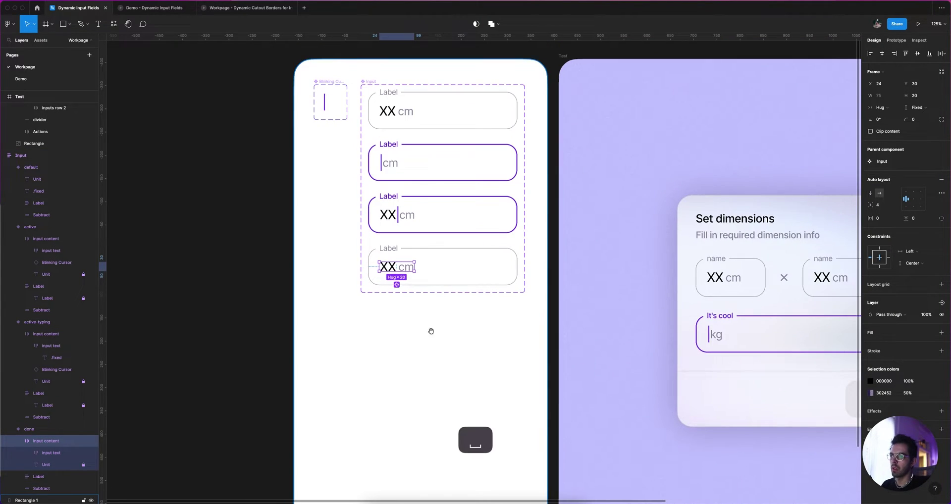
pyautogui.click(21, 79)
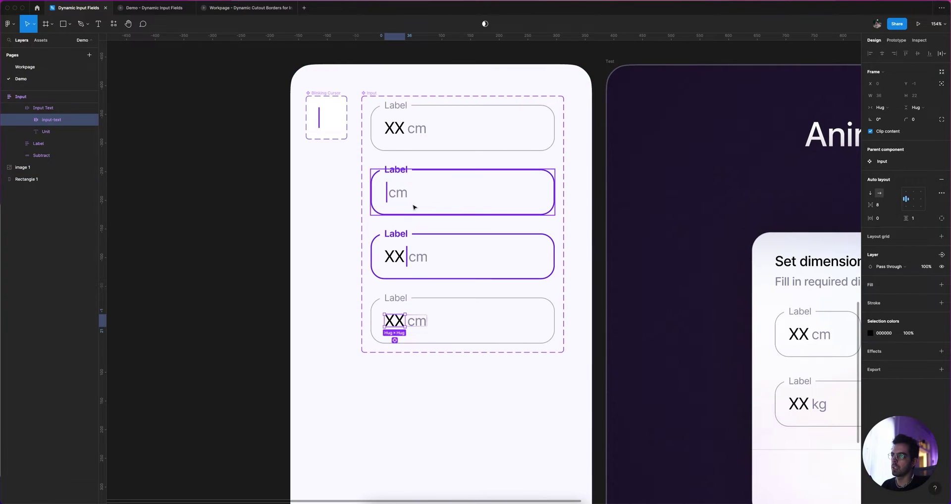
pyautogui.keyDown('super'); pyautogui.click(394, 128); pyautogui.keyUp('super')
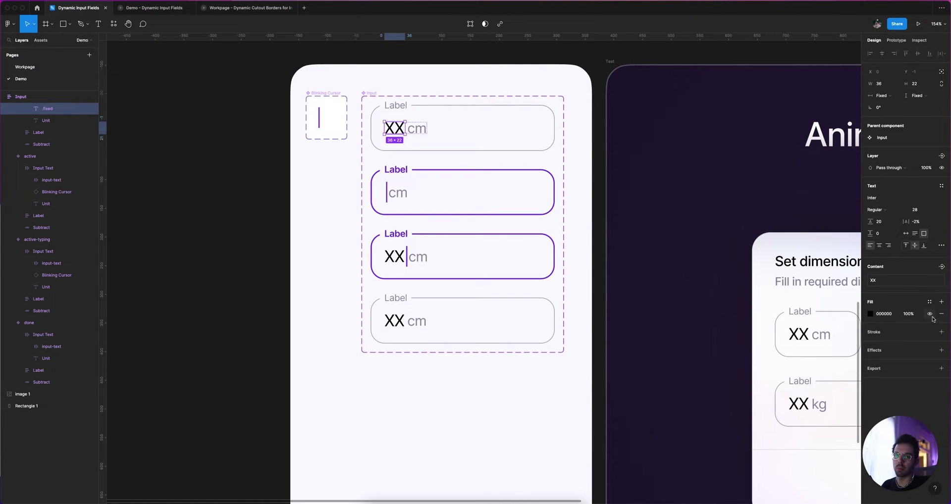
pyautogui.keyDown('super'); pyautogui.click(395, 257); pyautogui.keyUp('super')
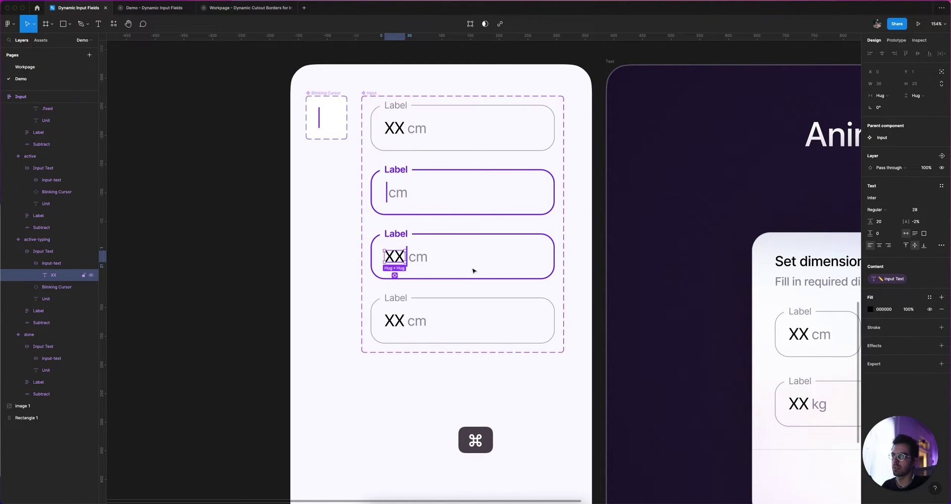
pyautogui.click(44, 70)
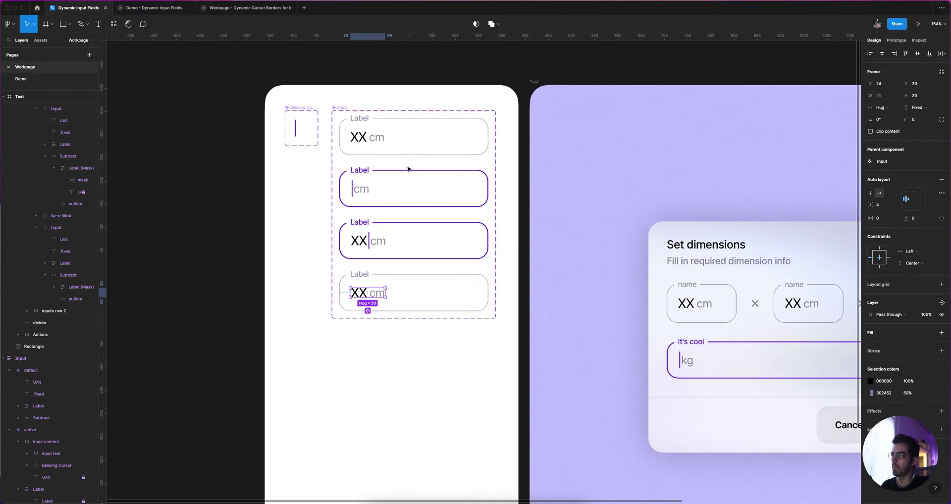
# Place a test Input instance below the component set, check its properties in the active state, and delete it.
pyautogui.click(423, 140)
pyautogui.moveTo(511, 319); pyautogui.dragTo(538, 292)
pyautogui.keyDown('alt'); pyautogui.moveTo(470, 85); pyautogui.dragTo(465, 346); pyautogui.keyUp('alt')
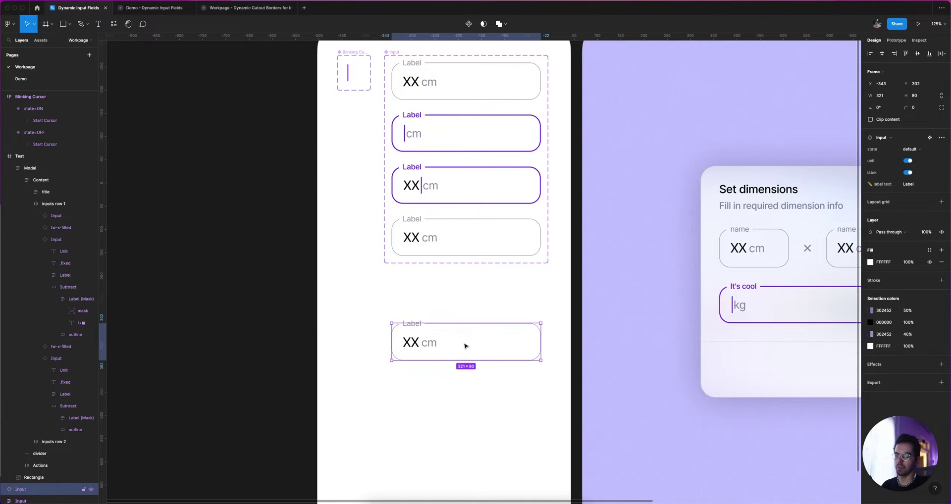
pyautogui.click(906, 186)
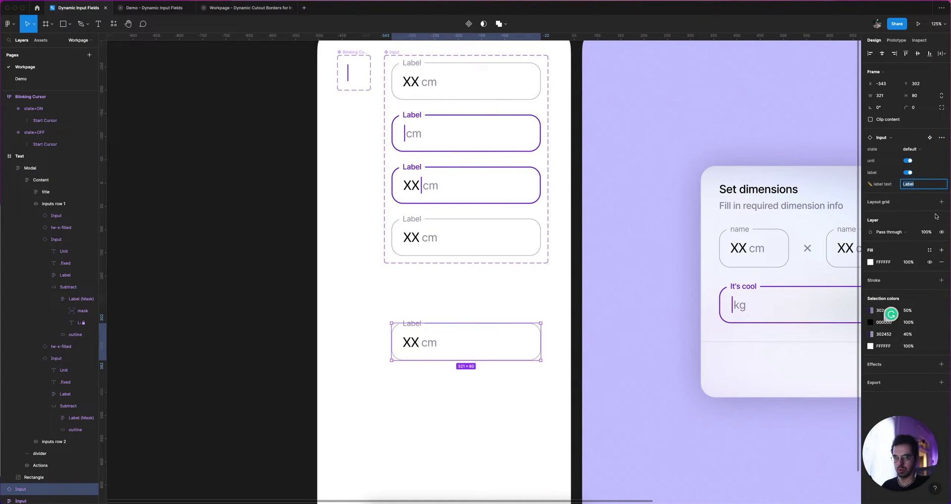
pyautogui.press('Escape')
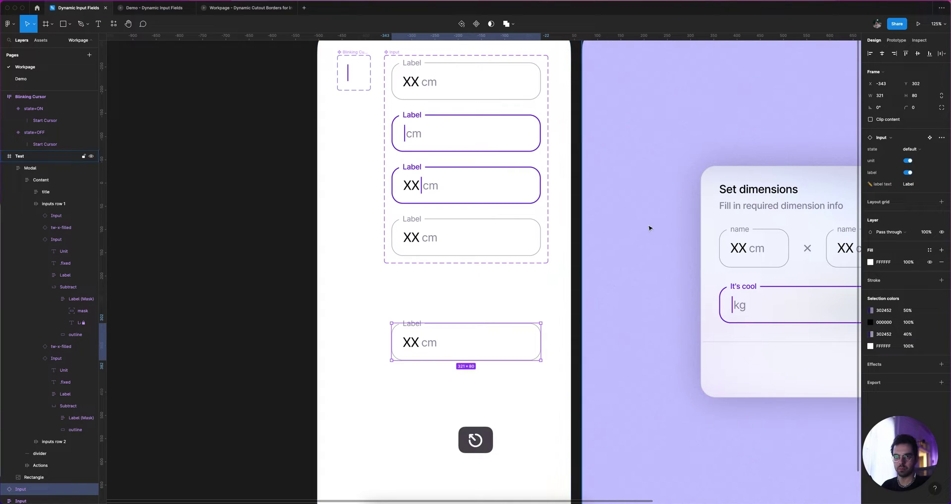
pyautogui.click(914, 152)
pyautogui.click(915, 159)
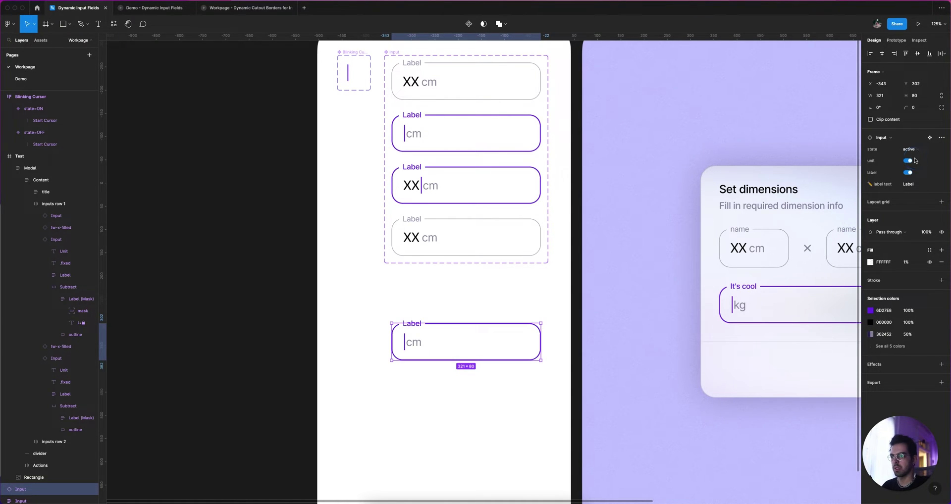
pyautogui.press('BackSpace')
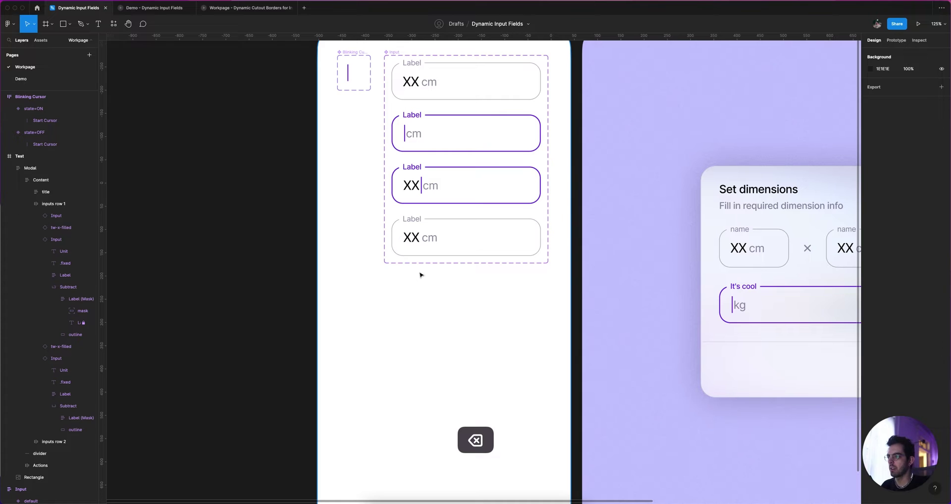
# Locate the nested value text layers in the active, active-typing and done variants.
pyautogui.press('space')
pyautogui.scroll(5, 475, 147)
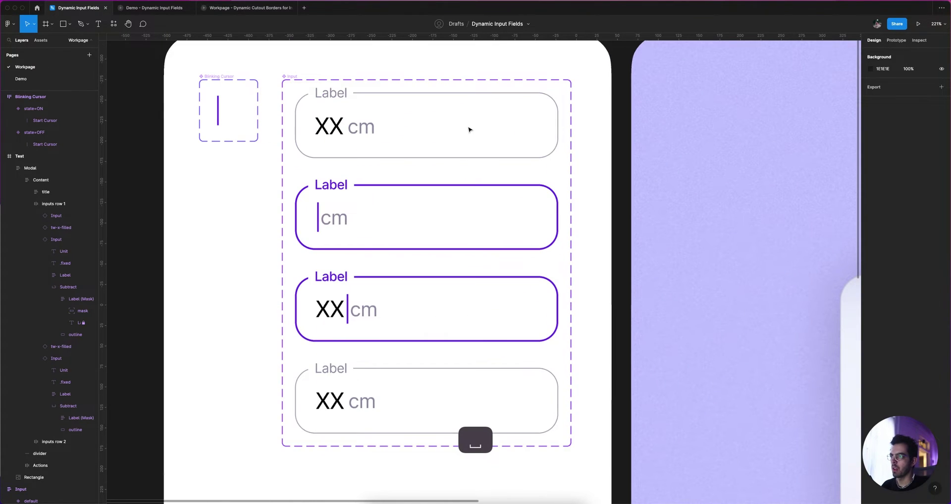
pyautogui.moveTo(402, 283); pyautogui.dragTo(370, 268)
pyautogui.keyDown('super'); pyautogui.click(286, 269); pyautogui.keyUp('super')
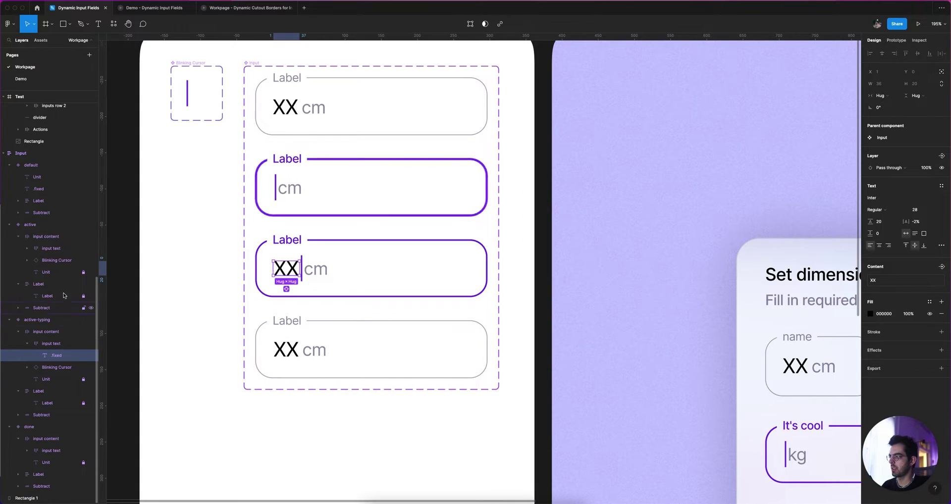
pyautogui.keyDown('super'); pyautogui.click(282, 351); pyautogui.keyUp('super')
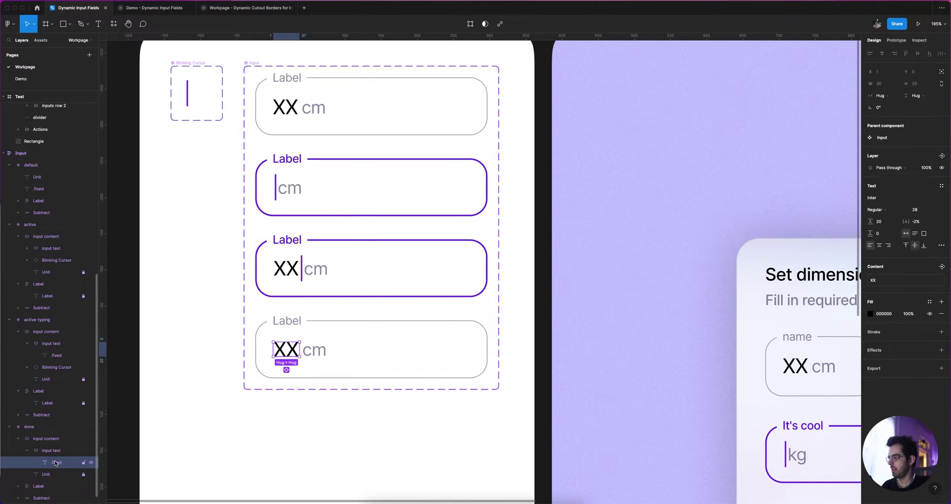
pyautogui.scroll(-1, 60, 460)
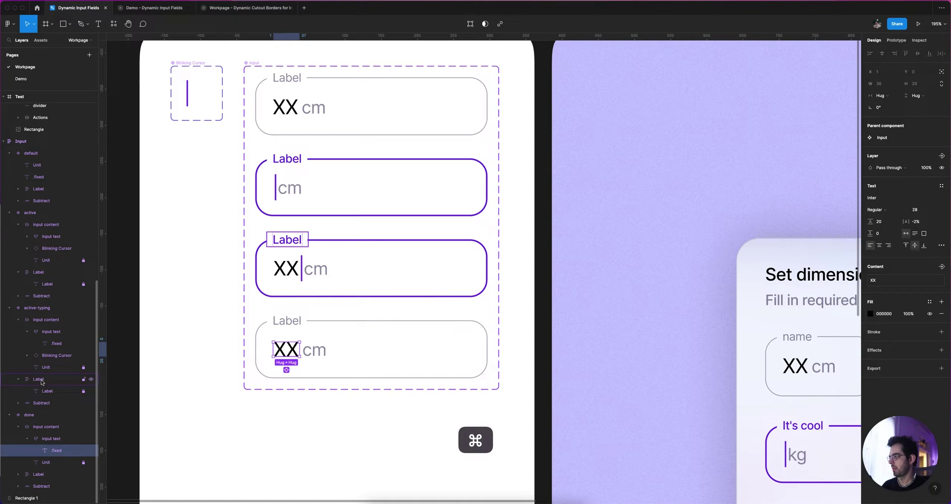
pyautogui.keyDown('super'); pyautogui.click(55, 343); pyautogui.keyUp('super')
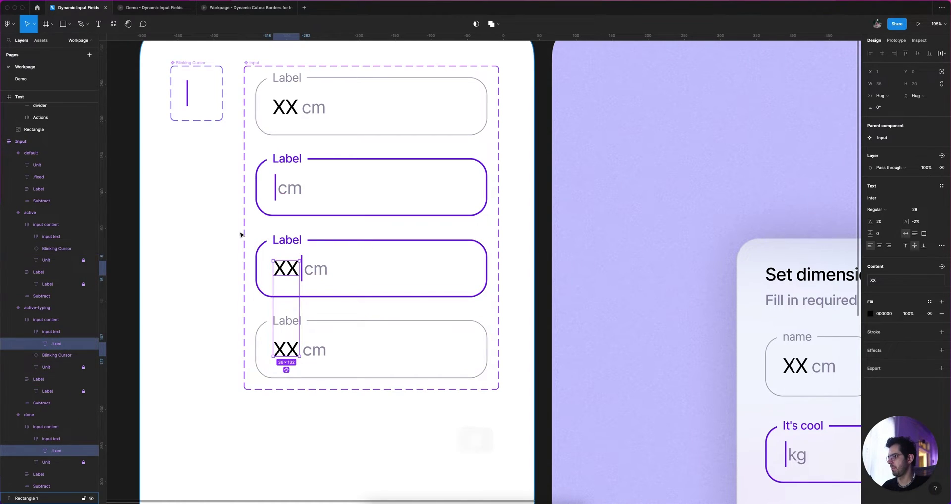
pyautogui.keyDown('super'); pyautogui.click(275, 188); pyautogui.keyUp('super')
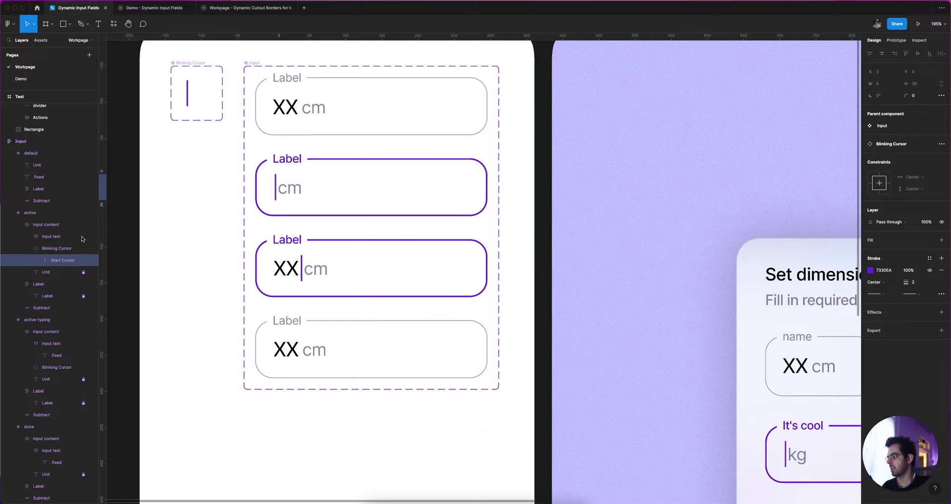
pyautogui.click(27, 237)
pyautogui.click(56, 249)
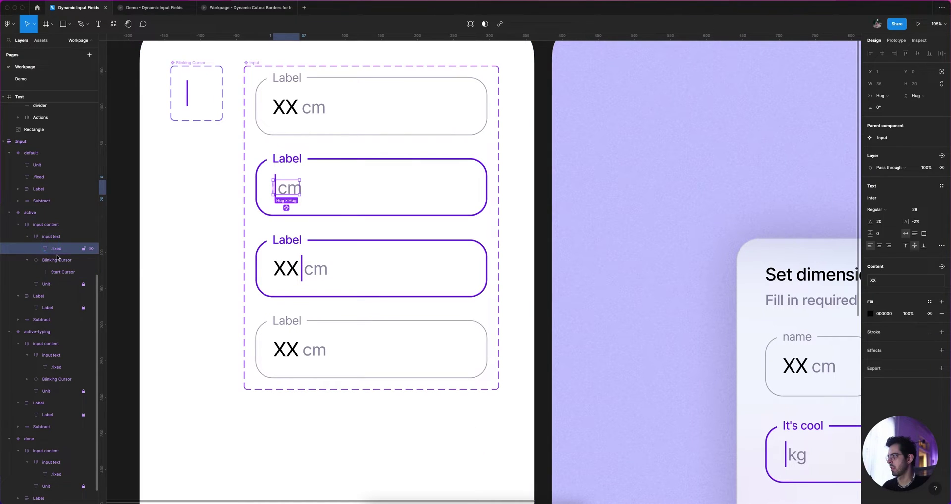
pyautogui.press('super+plus')
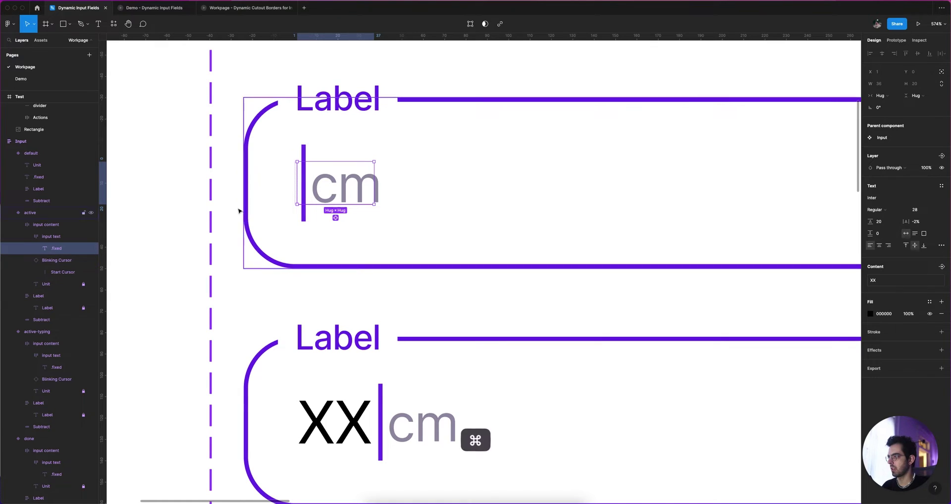
pyautogui.scroll(-6, 249, 210)
pyautogui.keyDown('shift'); pyautogui.keyDown('super'); pyautogui.click(278, 289); pyautogui.keyUp('super'); pyautogui.keyUp('shift')
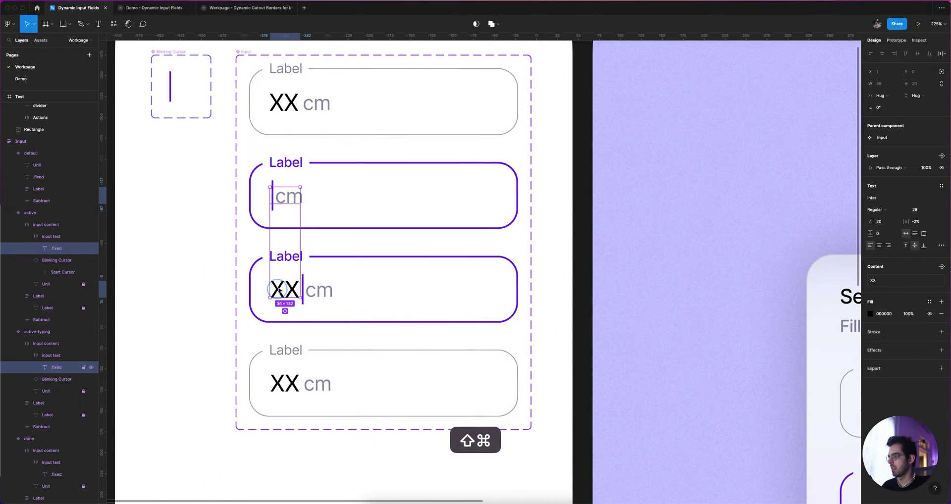
pyautogui.keyDown('shift'); pyautogui.keyDown('super'); pyautogui.click(285, 383); pyautogui.keyUp('super'); pyautogui.keyUp('shift')
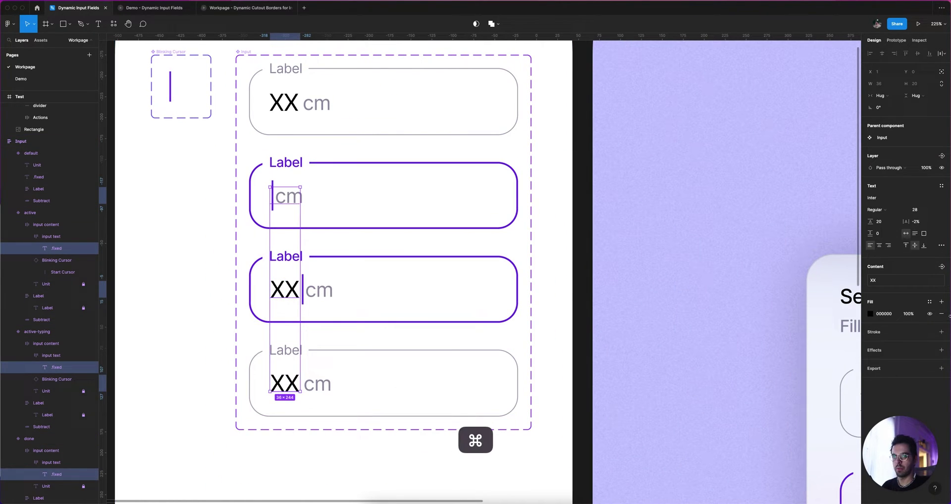
pyautogui.click(941, 266)
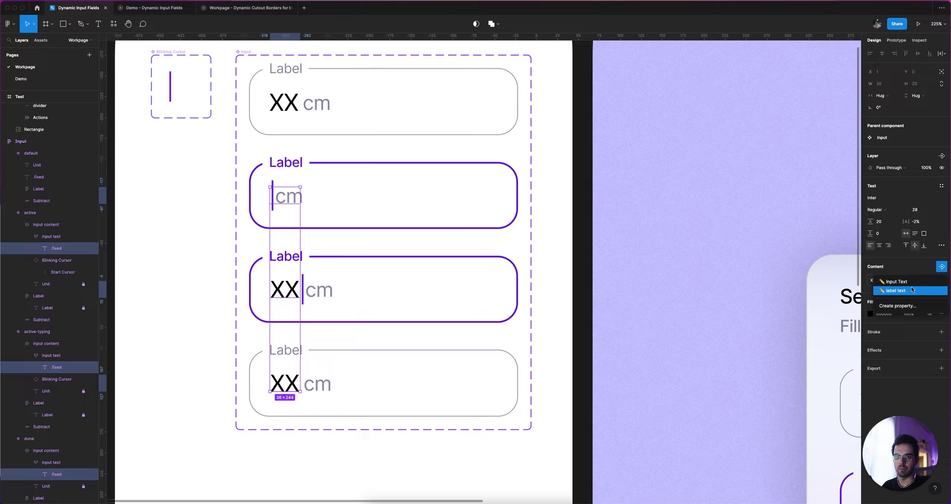
pyautogui.click(909, 271)
pyautogui.scroll(-5, 489, 252)
# Delete the Input Text property from the Input component set.
pyautogui.click(504, 197)
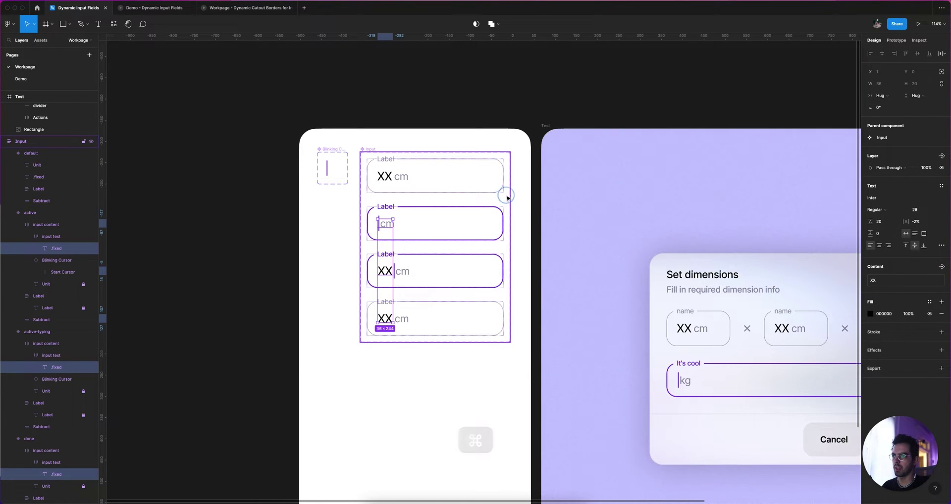
pyautogui.moveTo(941, 216)
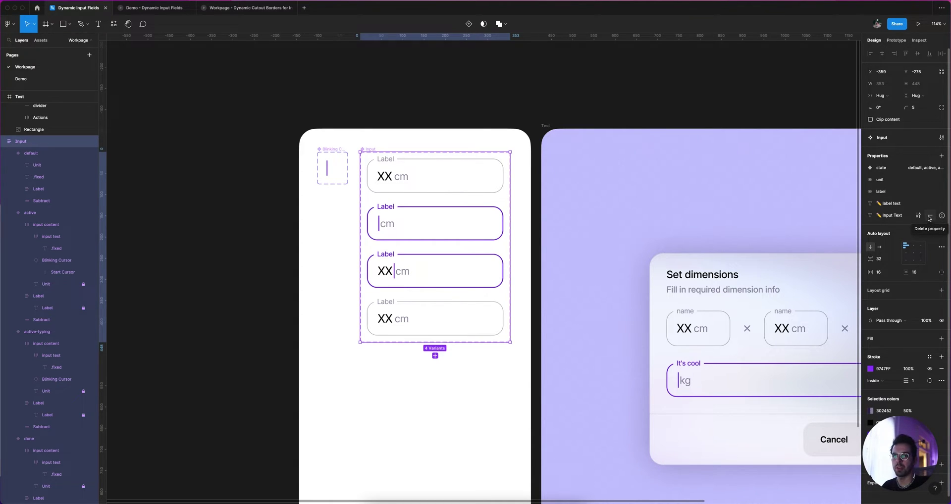
pyautogui.click(929, 216)
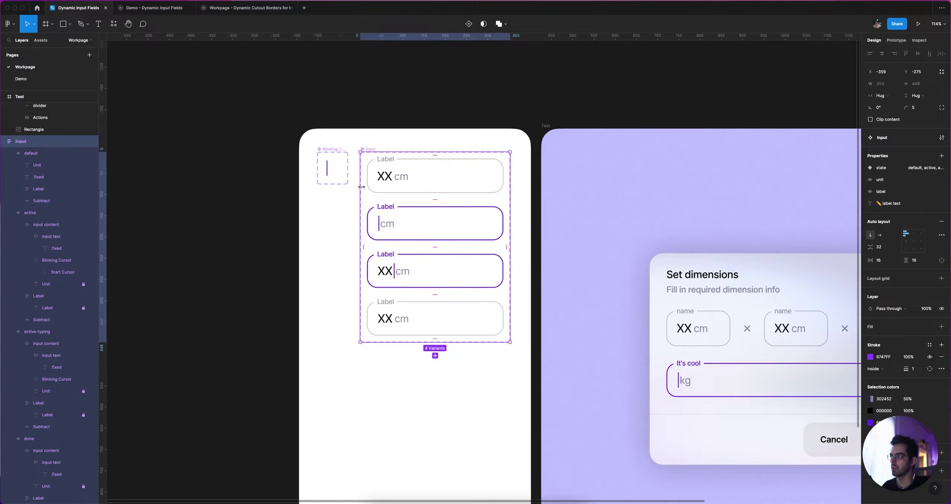
# Create a text property named "✏️ input text" with value XX for the value text layers of the active, active-typing and done variants.
pyautogui.scroll(5, 362, 187)
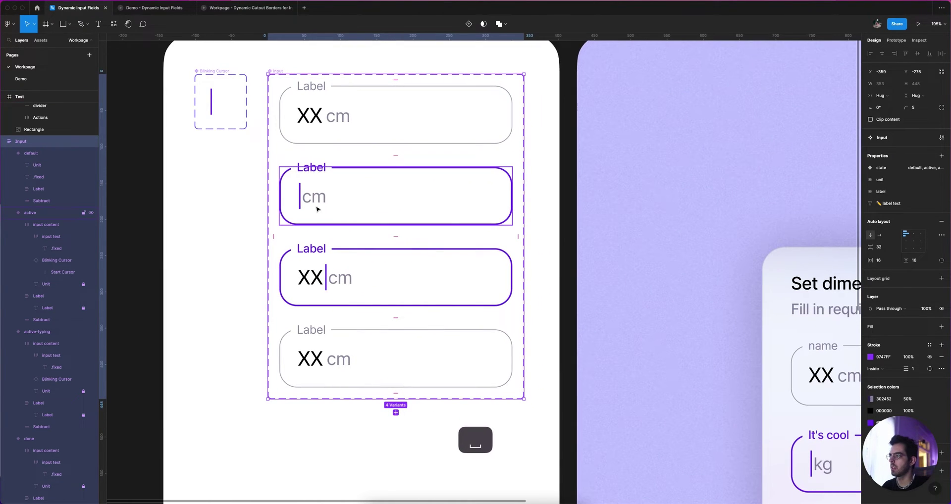
pyautogui.click(297, 200)
pyautogui.click(56, 249)
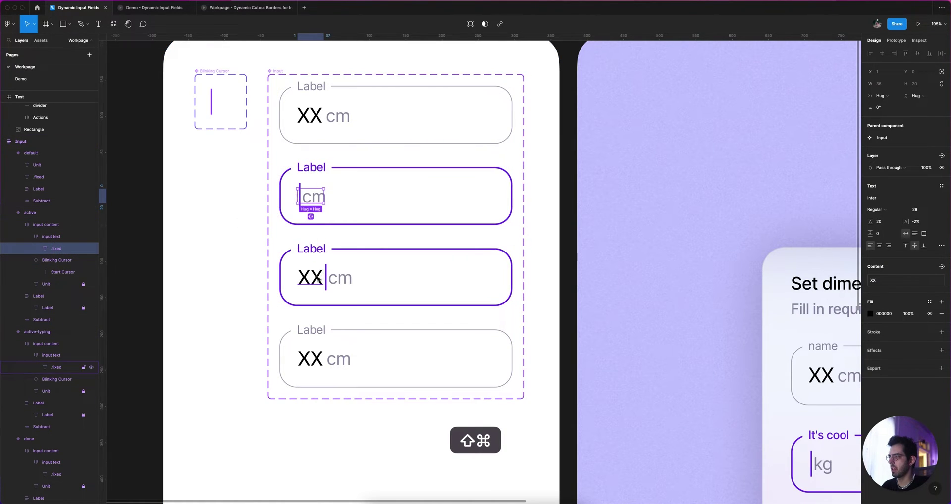
pyautogui.keyDown('shift'); pyautogui.keyDown('super'); pyautogui.click(310, 277); pyautogui.keyUp('super'); pyautogui.keyUp('shift')
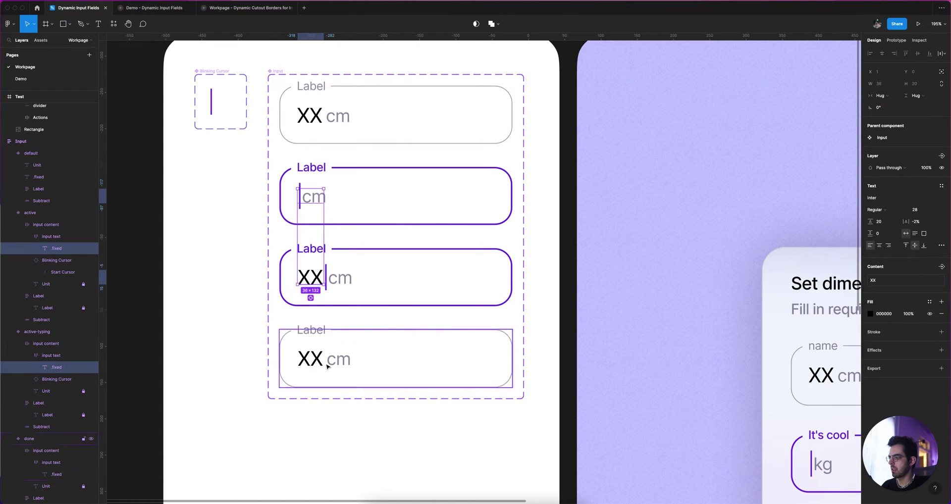
pyautogui.keyDown('shift'); pyautogui.keyDown('super'); pyautogui.click(310, 359); pyautogui.keyUp('super'); pyautogui.keyUp('shift')
pyautogui.click(940, 268)
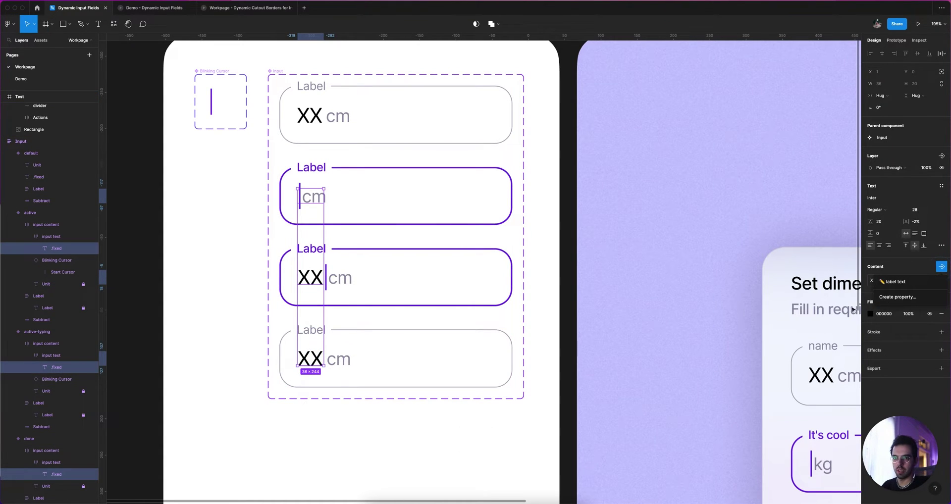
pyautogui.click(897, 296)
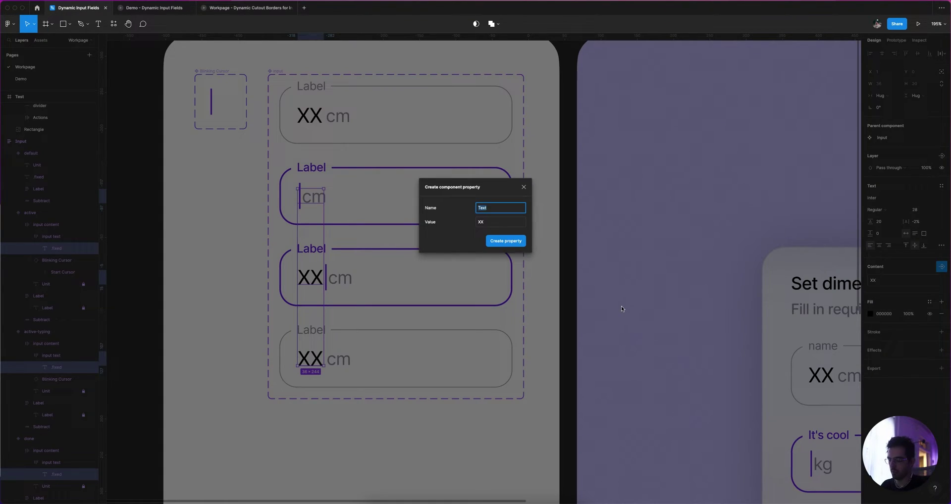
pyautogui.press('ctrl+super+space')
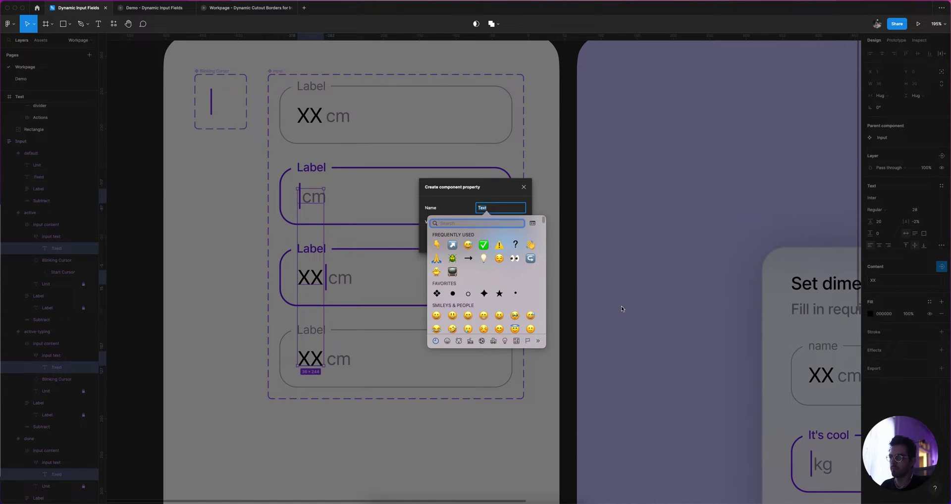
pyautogui.write('pencil')
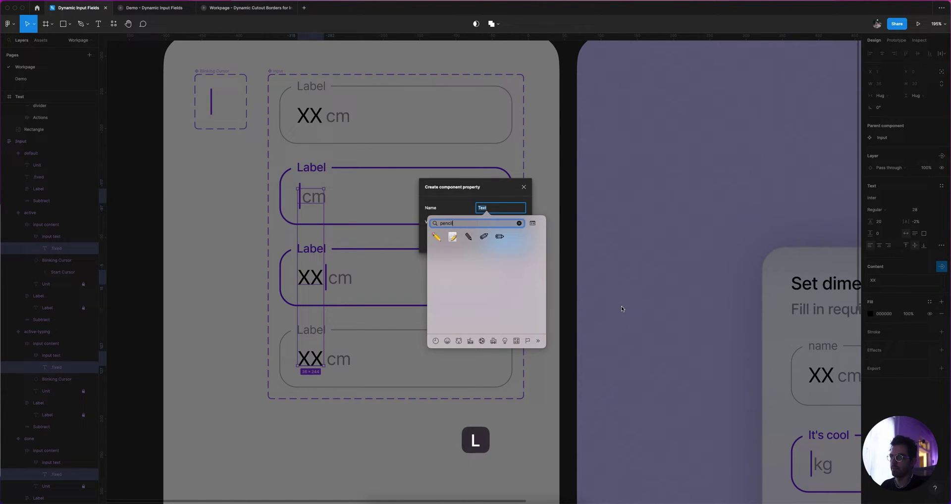
pyautogui.press('Return')
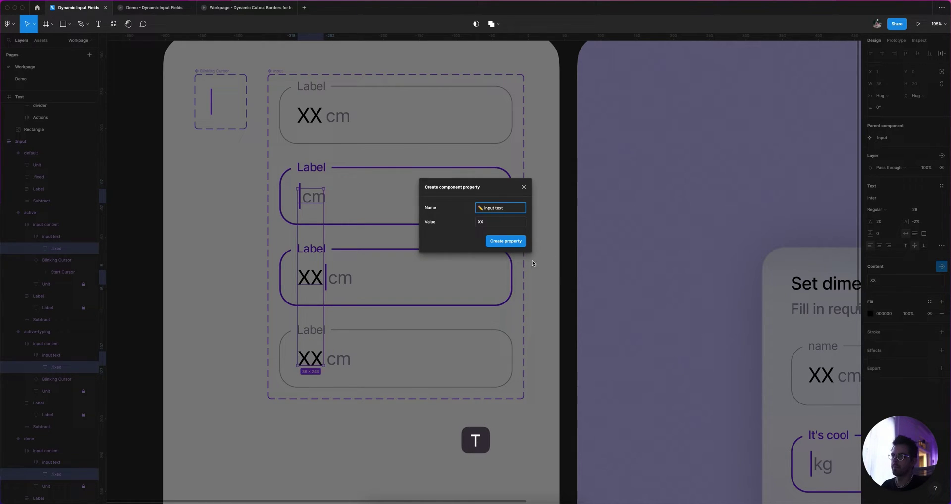
pyautogui.click(499, 241)
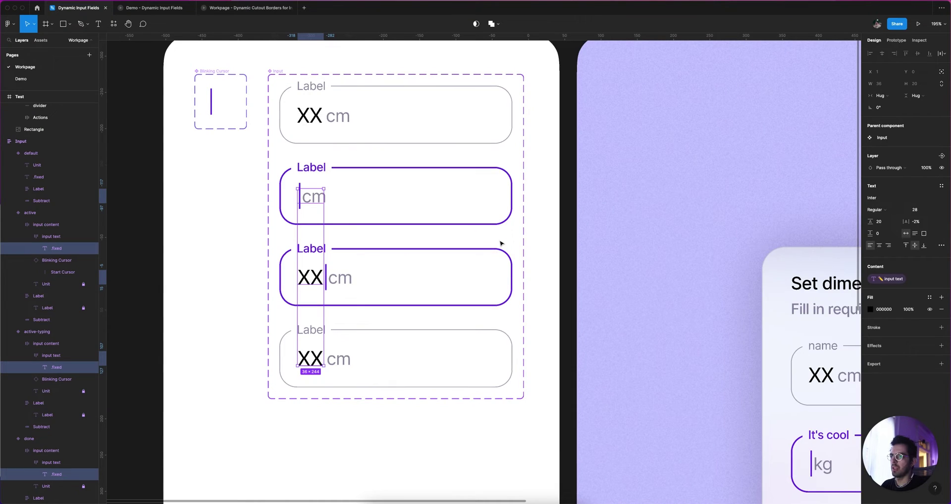
# Show the prototype connections of the Input variants and delete the click interaction leading from default to active.
pyautogui.scroll(-5, 354, 300)
pyautogui.moveTo(416, 325); pyautogui.dragTo(396, 225)
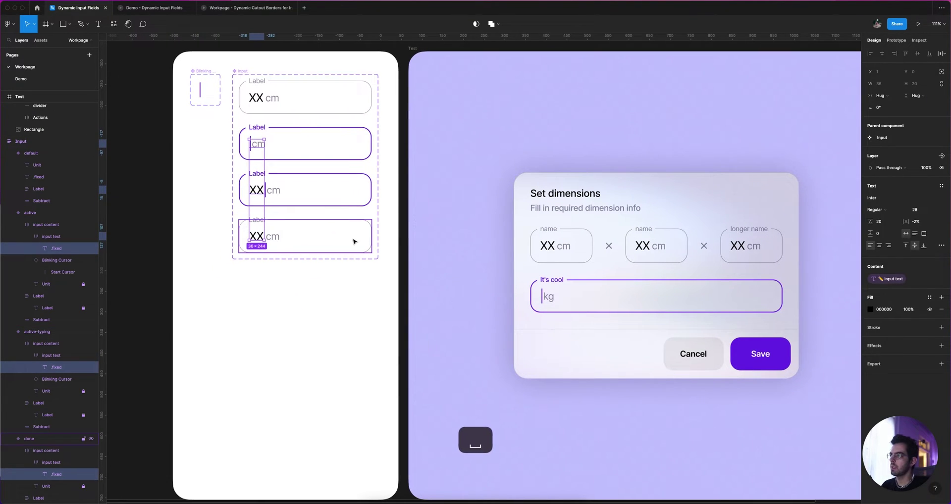
pyautogui.click(272, 344)
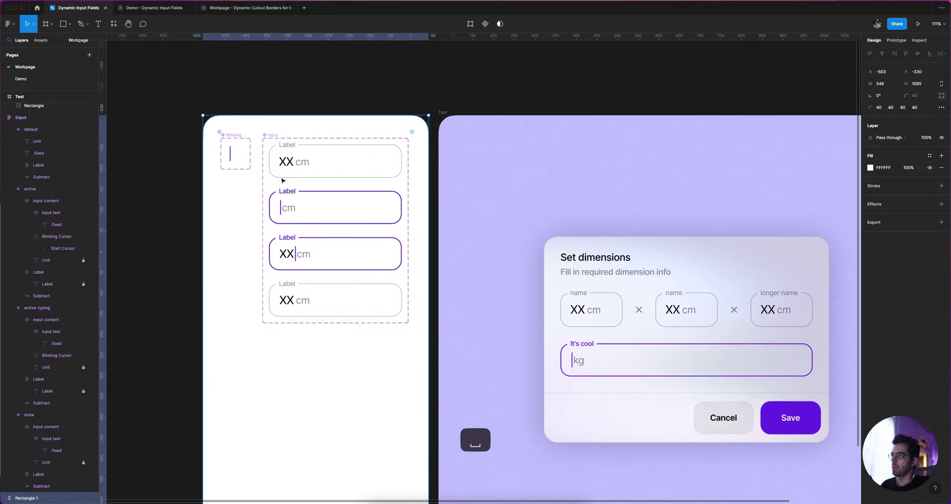
pyautogui.scroll(4, 382, 153)
pyautogui.click(389, 160)
pyautogui.hotkey('shift', 'e')
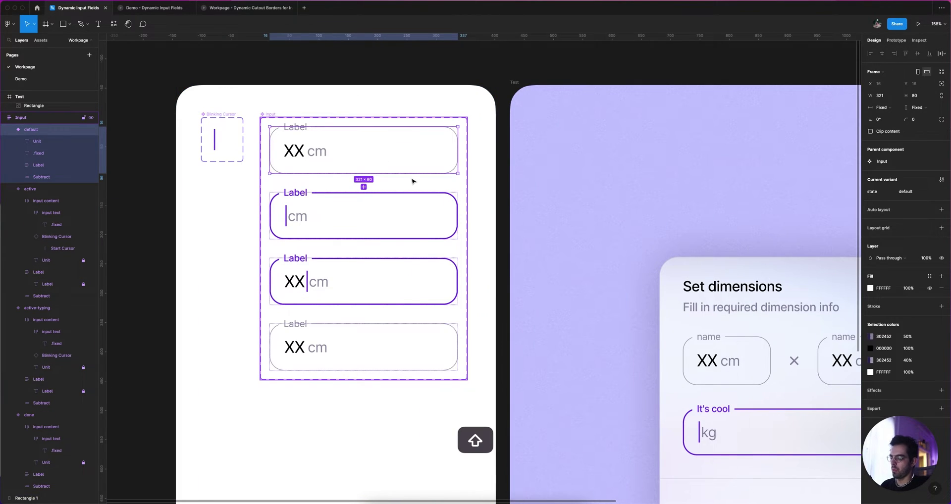
pyautogui.scroll(6, 339, 193)
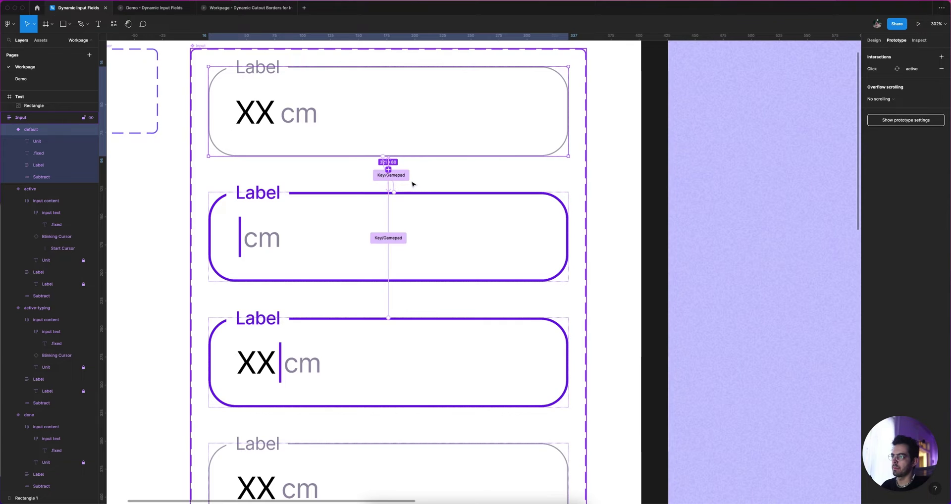
pyautogui.scroll(-5, 409, 180)
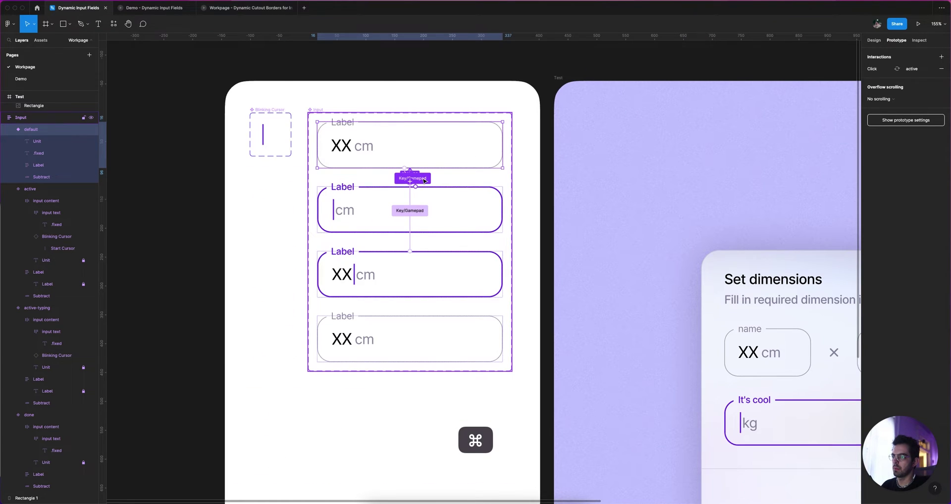
pyautogui.scroll(5, 384, 203)
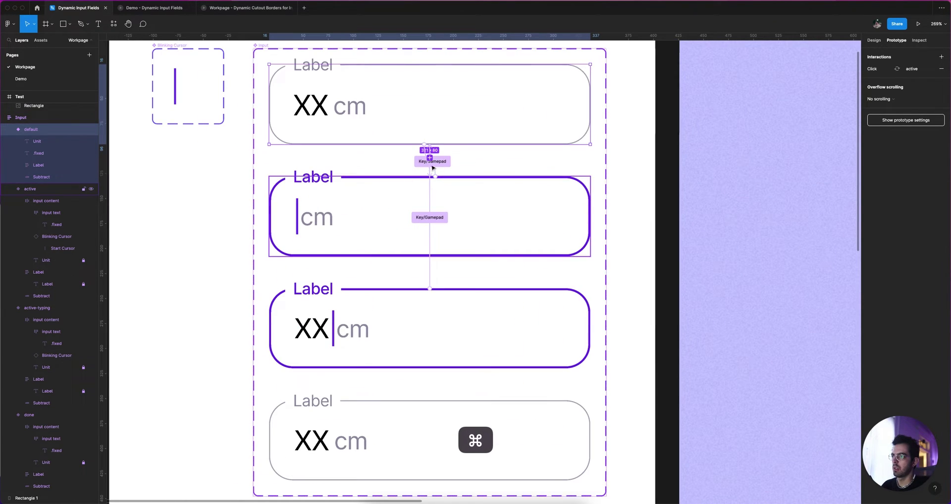
pyautogui.click(469, 179)
pyautogui.press('Delete')
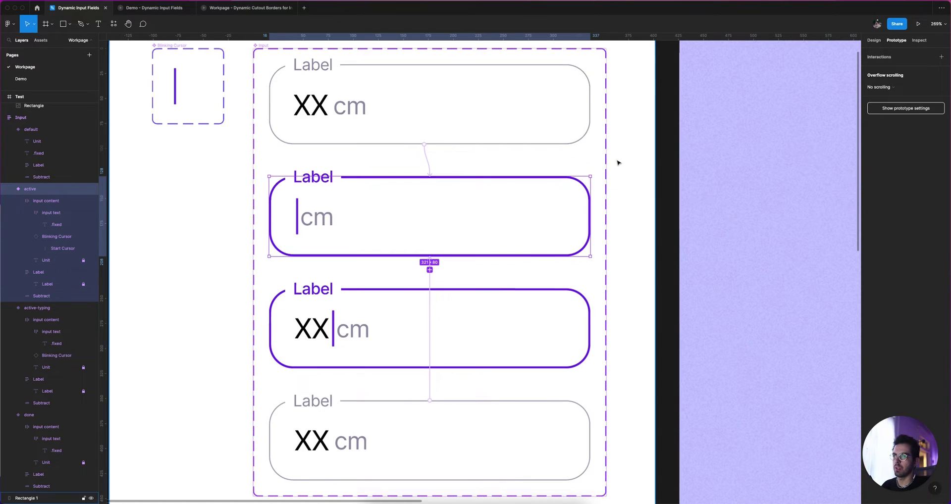
pyautogui.click(425, 157)
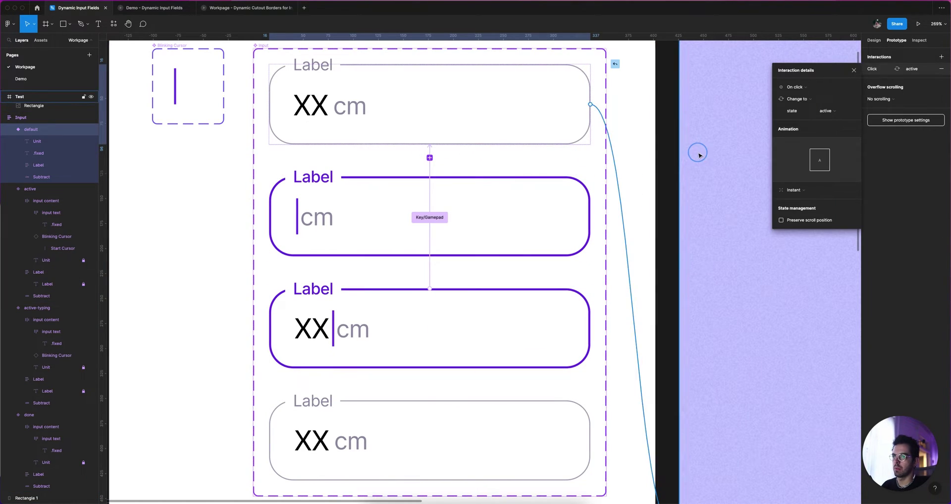
pyautogui.press('Delete')
# Remove all interactions from the Input component set and check each variant for leftover ones.
pyautogui.scroll(-5, 433, 229)
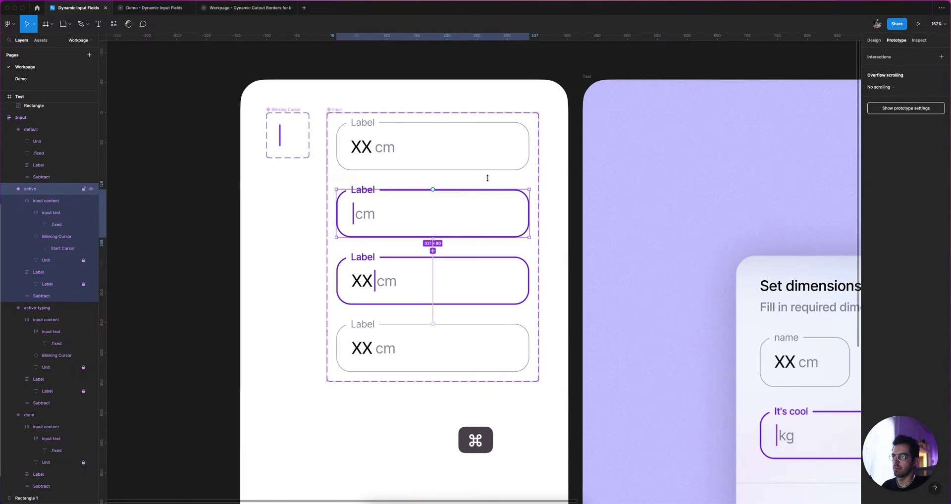
pyautogui.click(489, 179)
pyautogui.rightClick(489, 180)
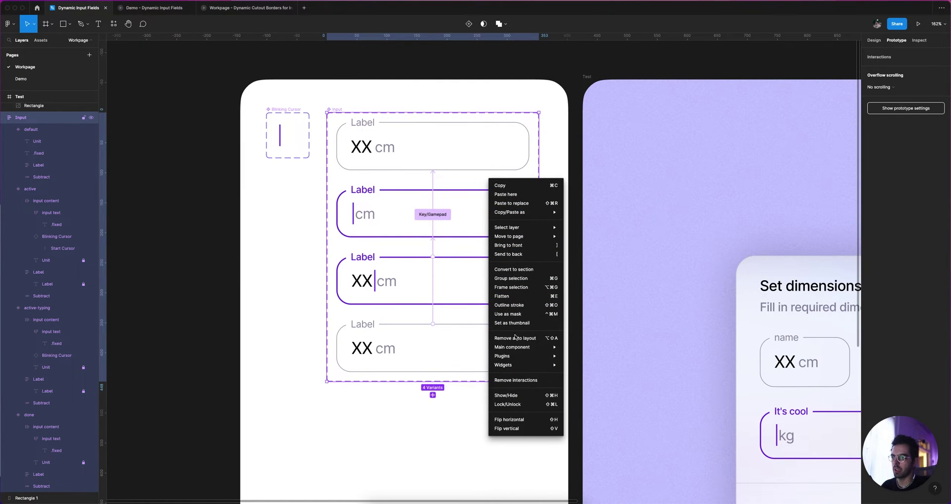
pyautogui.click(516, 380)
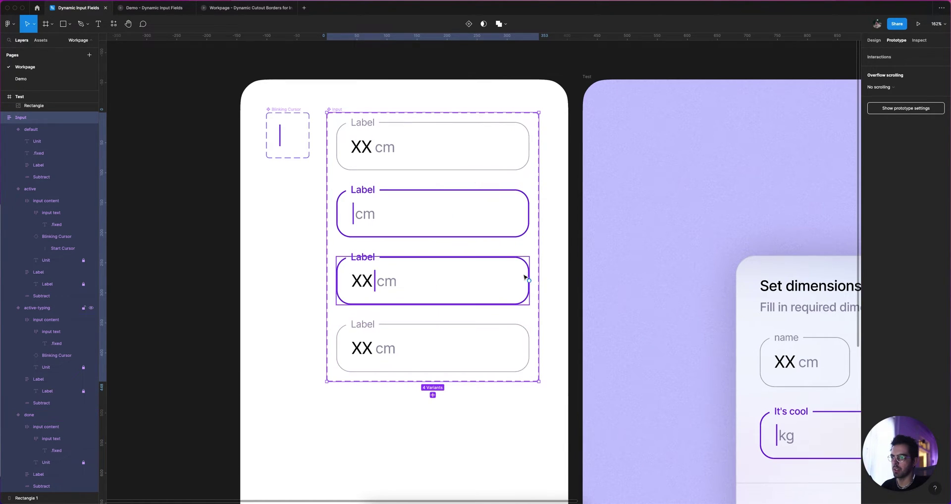
pyautogui.click(339, 136)
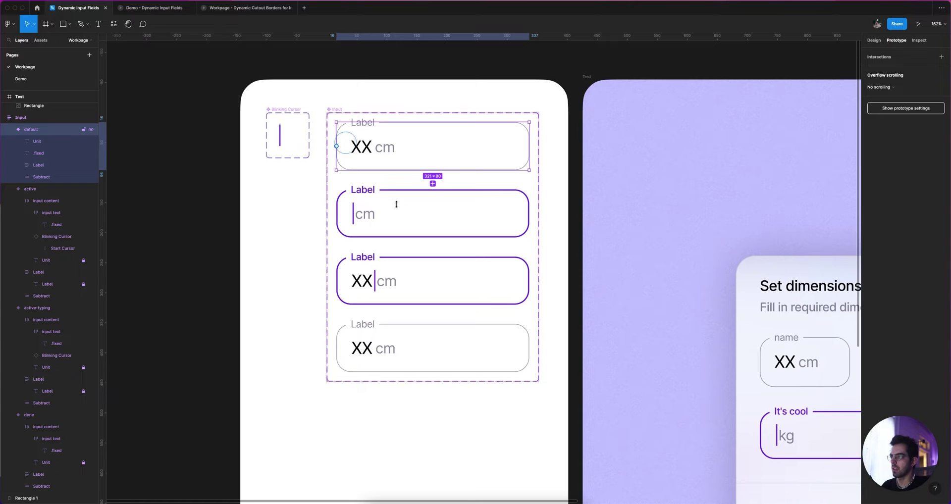
pyautogui.click(426, 222)
pyautogui.click(422, 277)
pyautogui.click(423, 341)
pyautogui.click(428, 159)
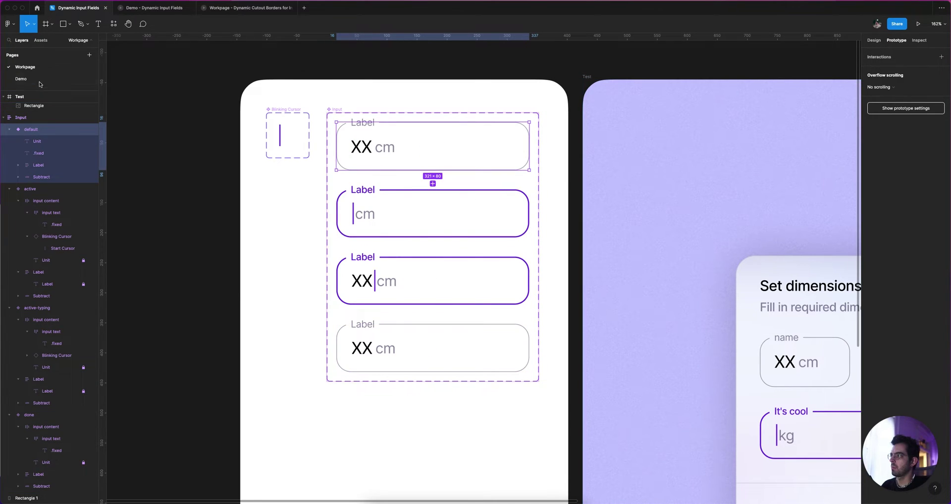
# Examine the interactions of the default, active and active-typing variants on the Demo page.
pyautogui.click(21, 79)
pyautogui.scroll(2, 465, 148)
pyautogui.keyDown('super'); pyautogui.click(470, 130); pyautogui.keyUp('super')
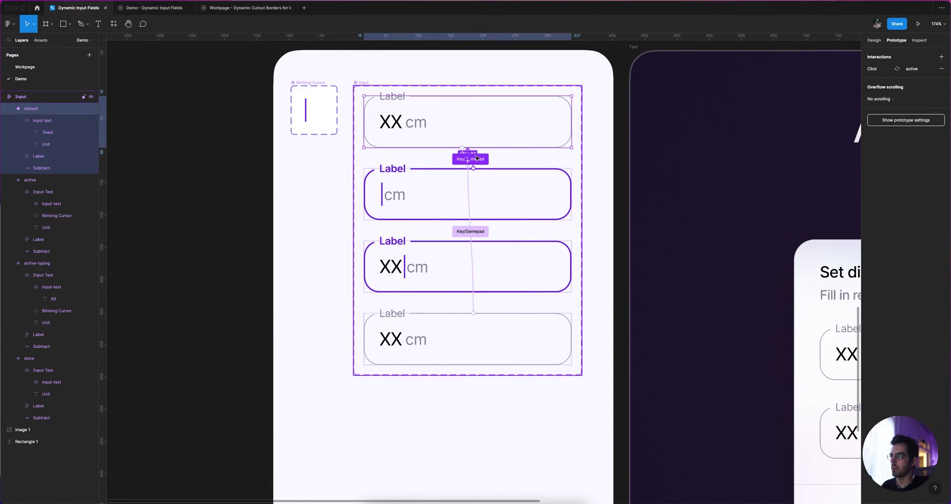
pyautogui.scroll(5, 473, 143)
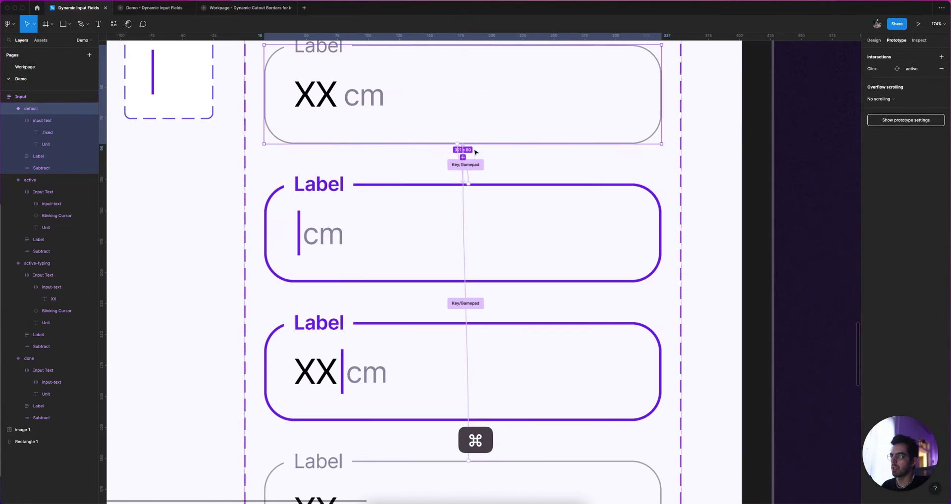
pyautogui.click(529, 221)
pyautogui.click(587, 349)
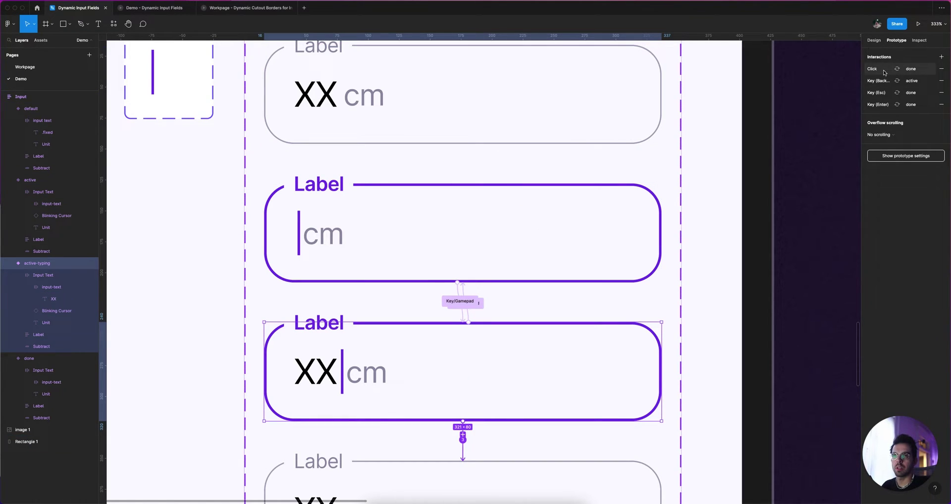
pyautogui.scroll(-3, 441, 352)
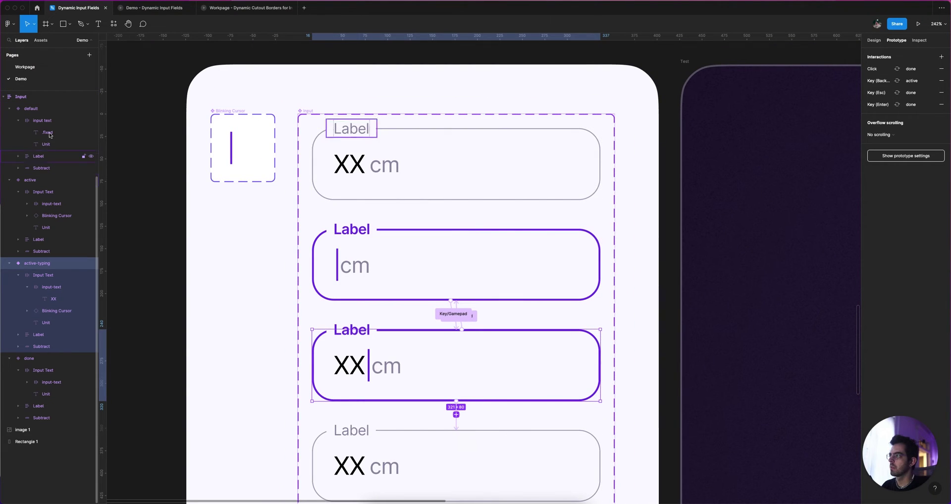
# On the Workpage page, connect the default variant to the active variant with a click interaction.
pyautogui.click(24, 67)
pyautogui.scroll(4, 461, 169)
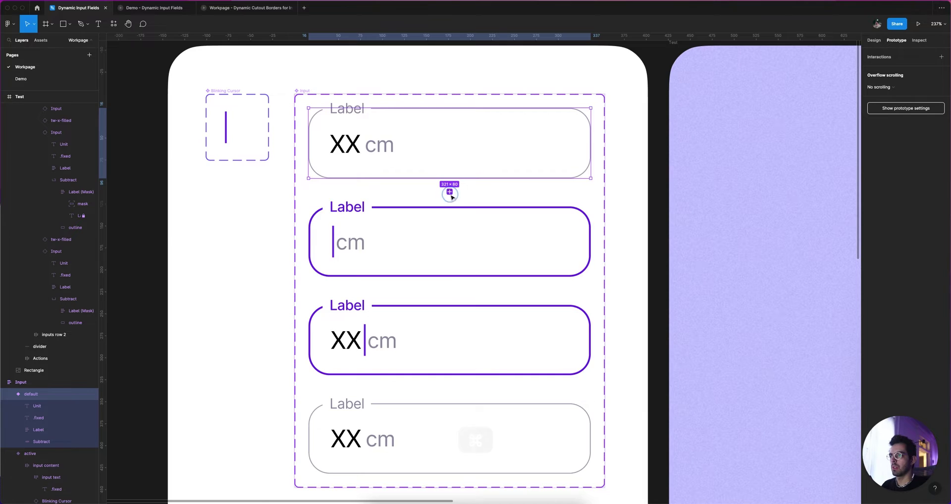
pyautogui.click(449, 191)
pyautogui.press('super+z')
pyautogui.moveTo(449, 177); pyautogui.dragTo(453, 244)
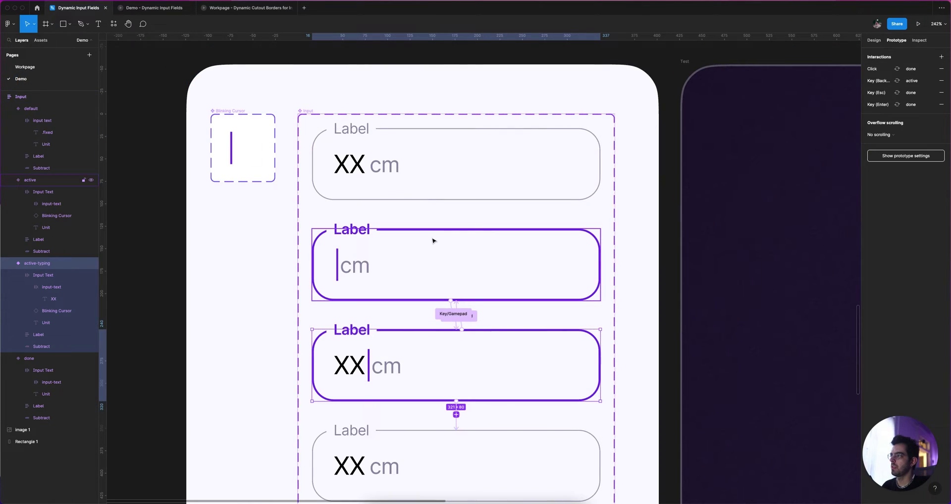
# Check the animation settings of the default-to-active click interaction on the Demo page.
pyautogui.click(424, 189)
pyautogui.scroll(5, 452, 207)
pyautogui.click(452, 205)
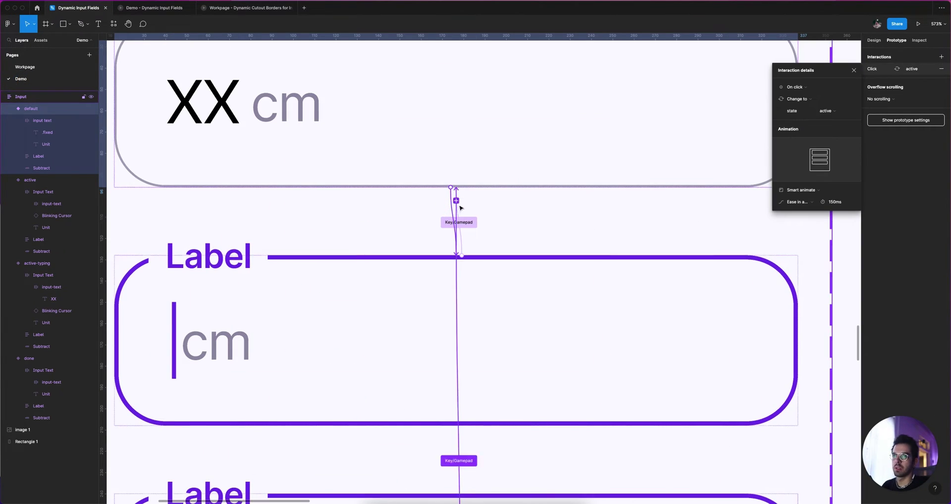
pyautogui.click(792, 202)
pyautogui.click(808, 207)
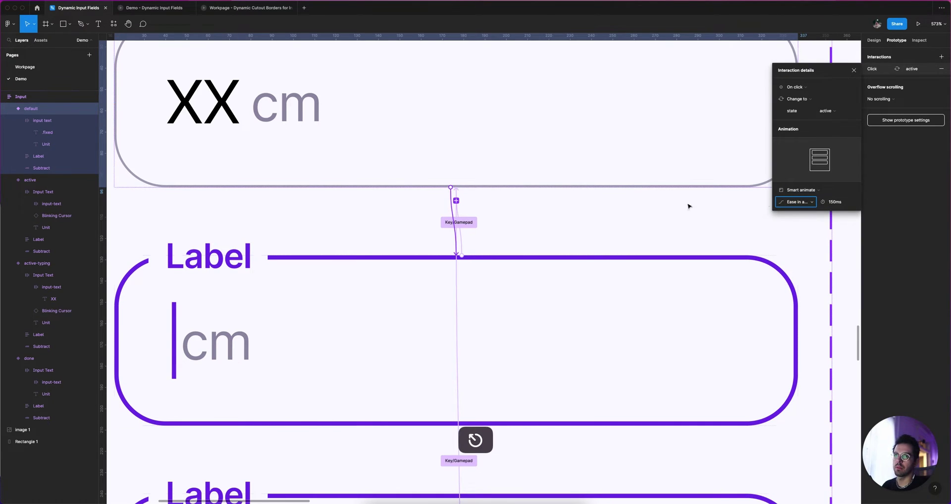
# On the Workpage page, set the default-to-active interaction to Smart animate with Ease in and out easing and a 150 ms duration.
pyautogui.click(44, 67)
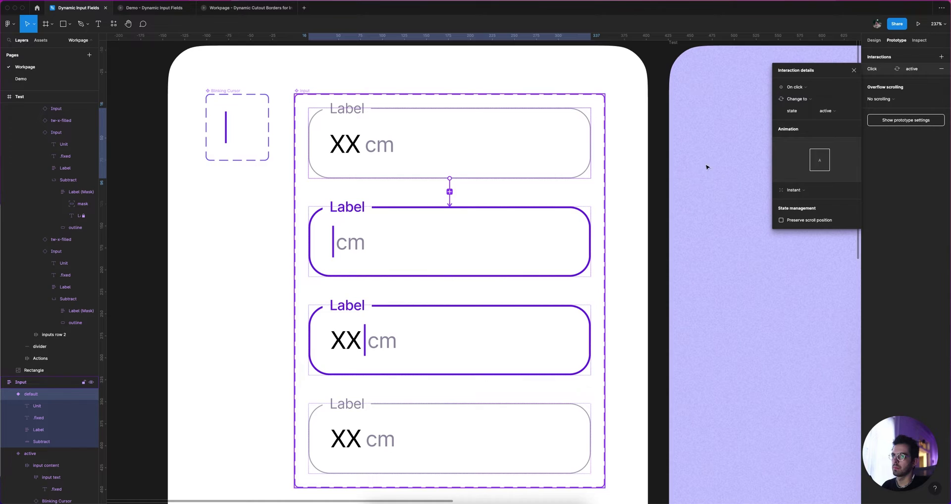
pyautogui.click(803, 192)
pyautogui.click(808, 201)
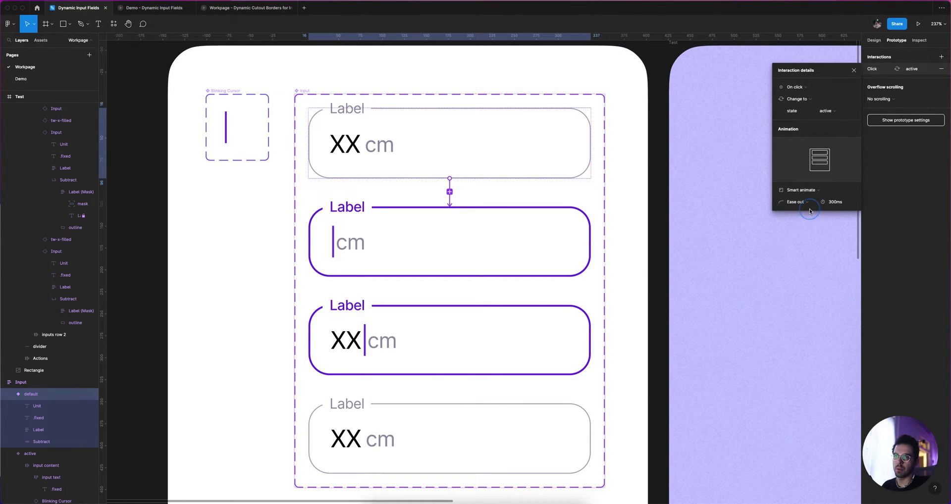
pyautogui.click(807, 202)
pyautogui.click(808, 211)
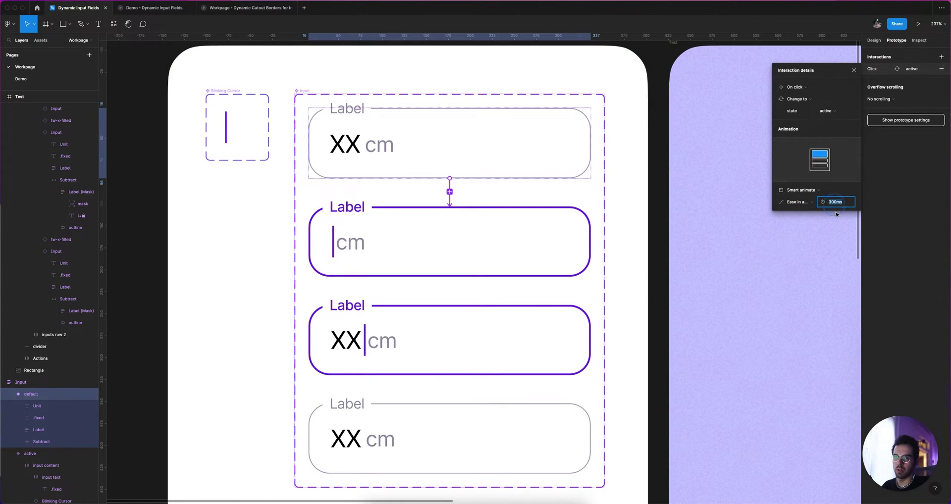
pyautogui.write('150')
pyautogui.press('Return')
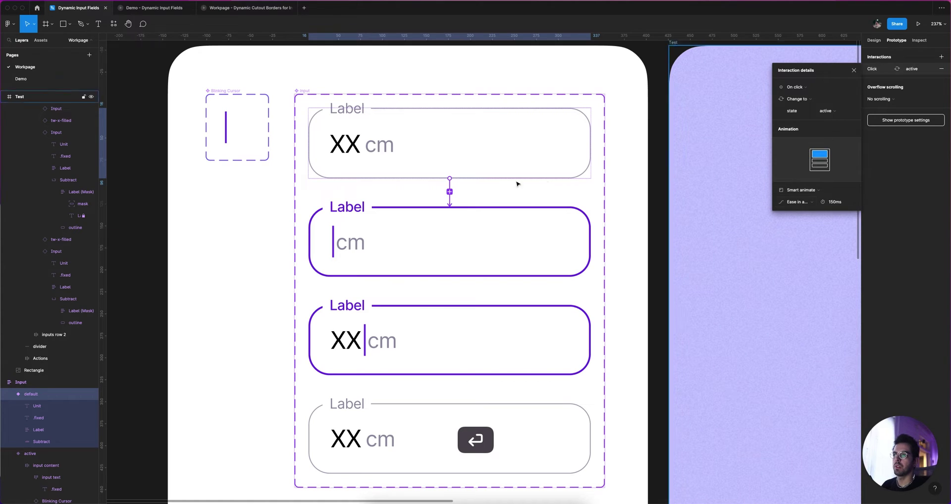
pyautogui.press('Escape')
pyautogui.scroll(-1, 416, 164)
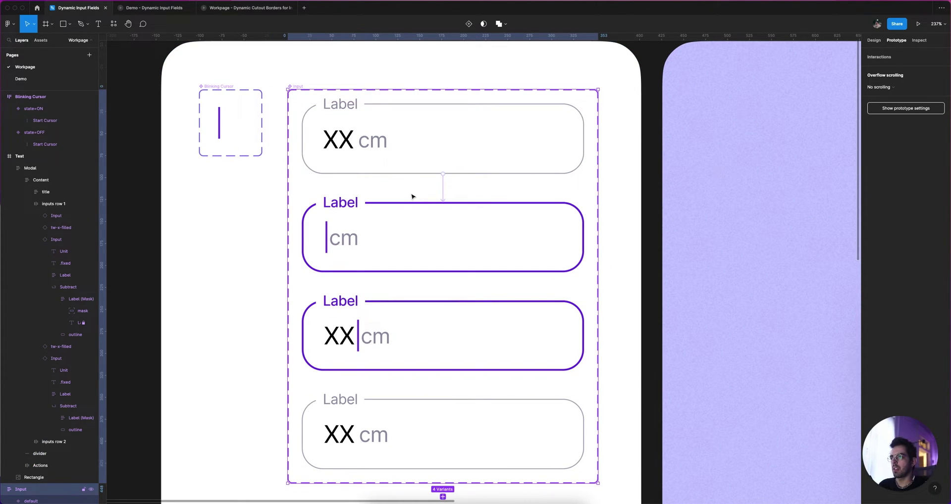
pyautogui.click(392, 229)
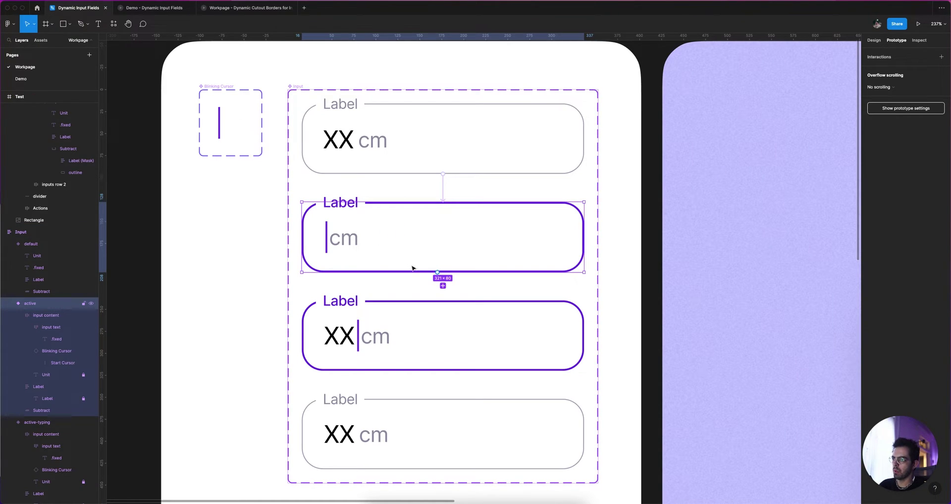
pyautogui.click(443, 286)
pyautogui.click(422, 230)
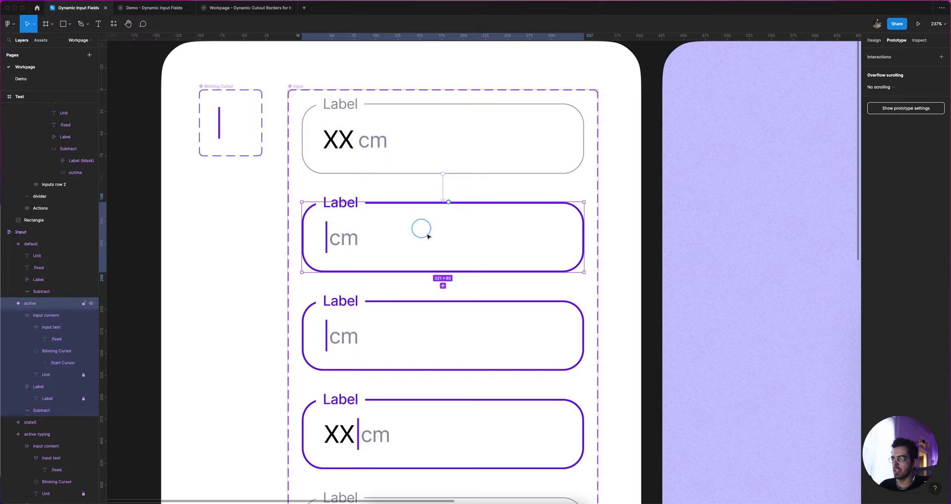
pyautogui.press('super+z')
pyautogui.press('super+z')
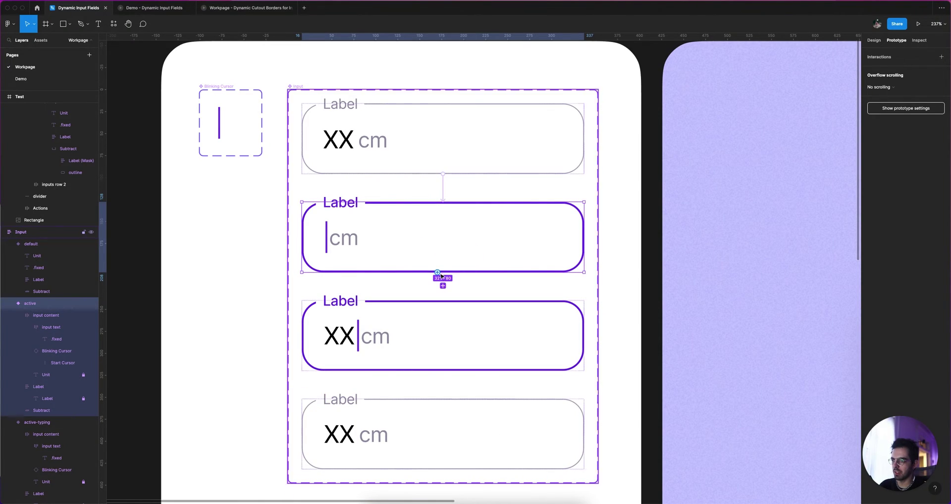
# Connect the active variant to active-typing with a Key/Gamepad interaction triggered by the T key.
pyautogui.moveTo(451, 285); pyautogui.dragTo(439, 323)
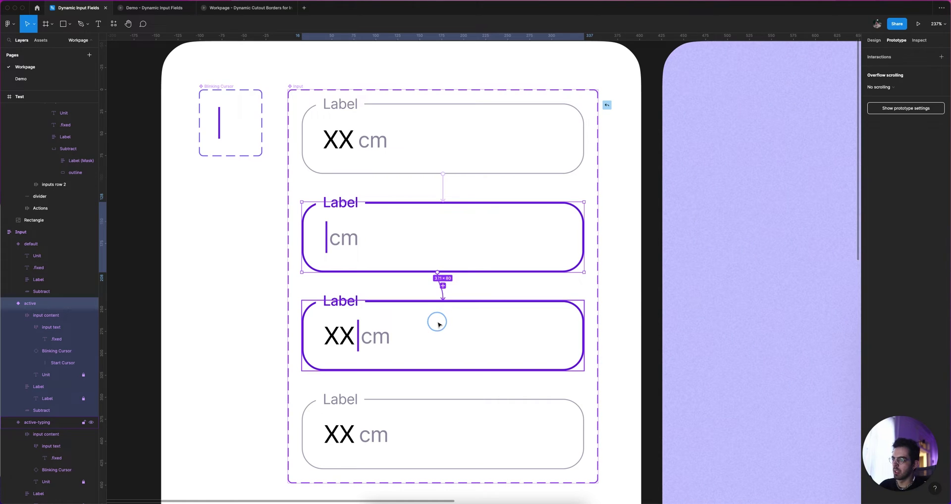
pyautogui.click(837, 82)
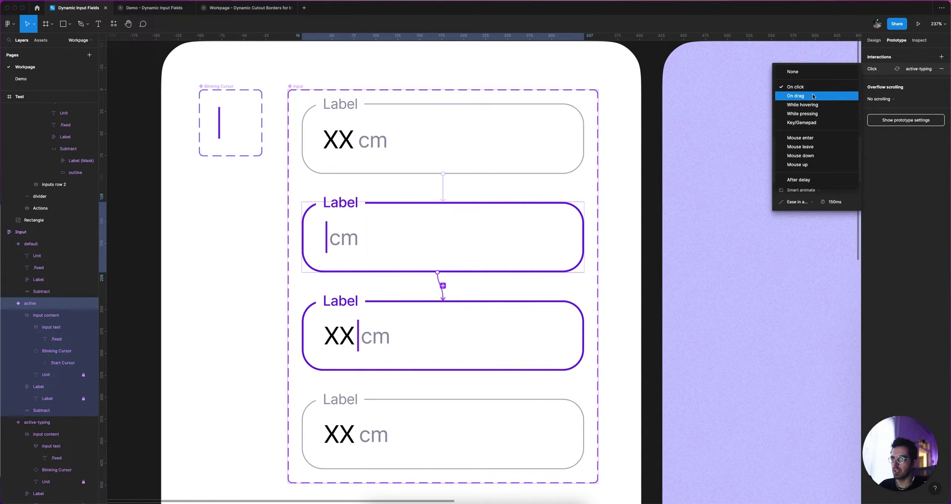
pyautogui.click(803, 123)
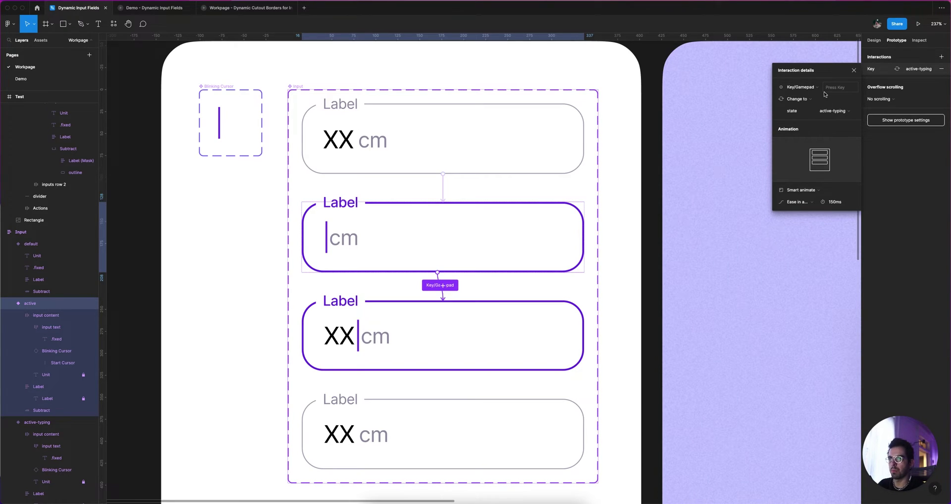
pyautogui.press('t')
pyautogui.press('Return')
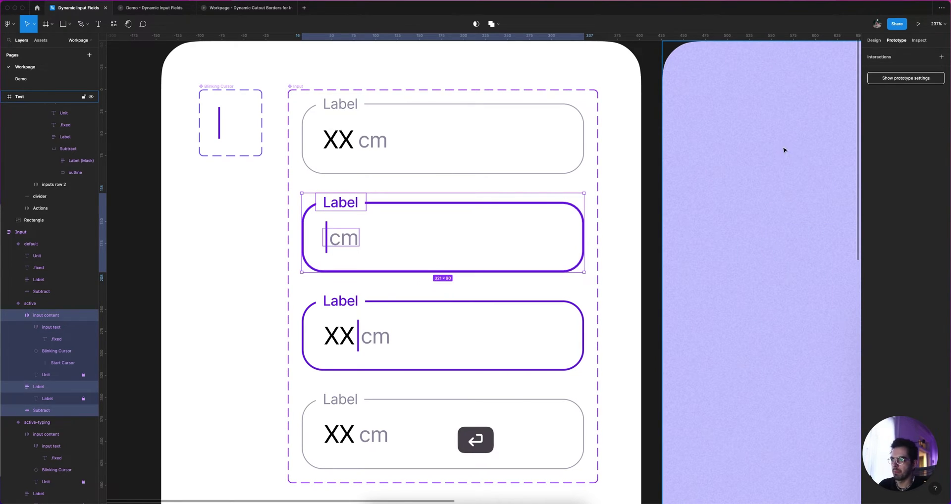
# Connect the active-typing variant to the done variant with an on-click interaction.
pyautogui.click(446, 338)
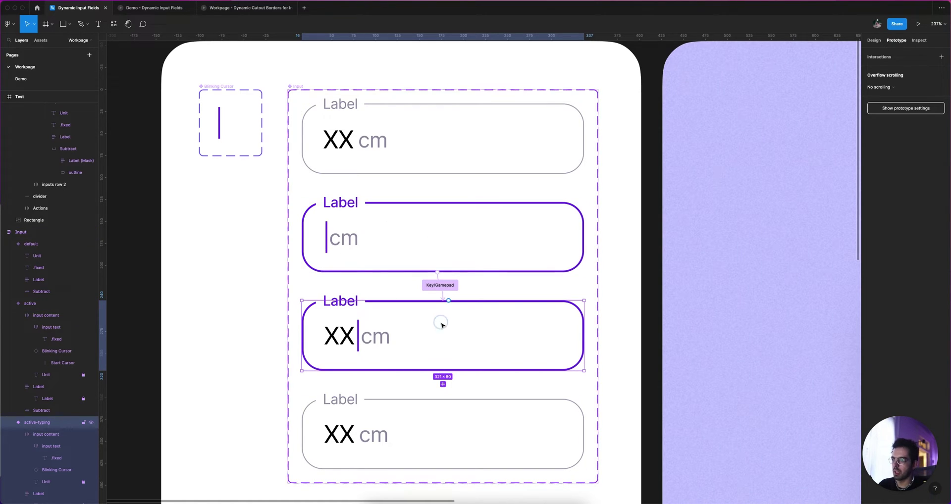
pyautogui.moveTo(437, 371); pyautogui.dragTo(446, 430)
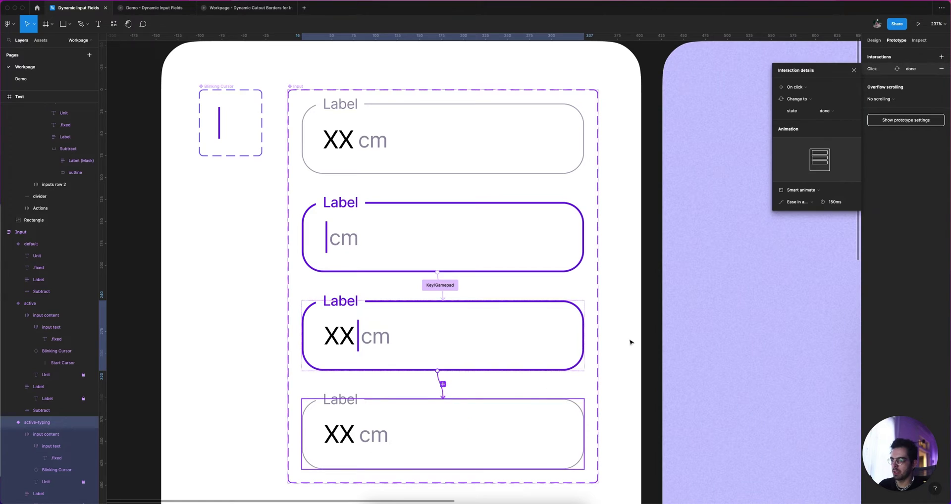
# Set the trigger of the active-typing-to-done interaction to Key/Gamepad with the Enter key.
pyautogui.click(802, 87)
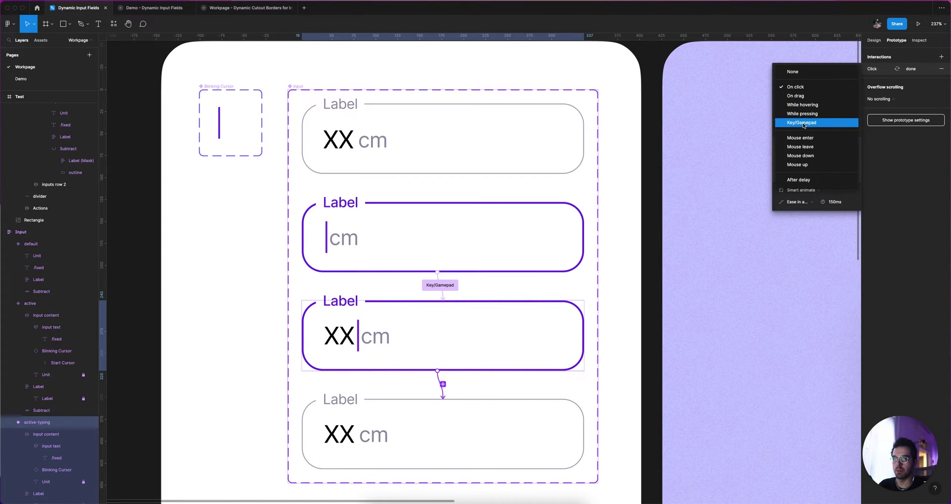
pyautogui.click(803, 123)
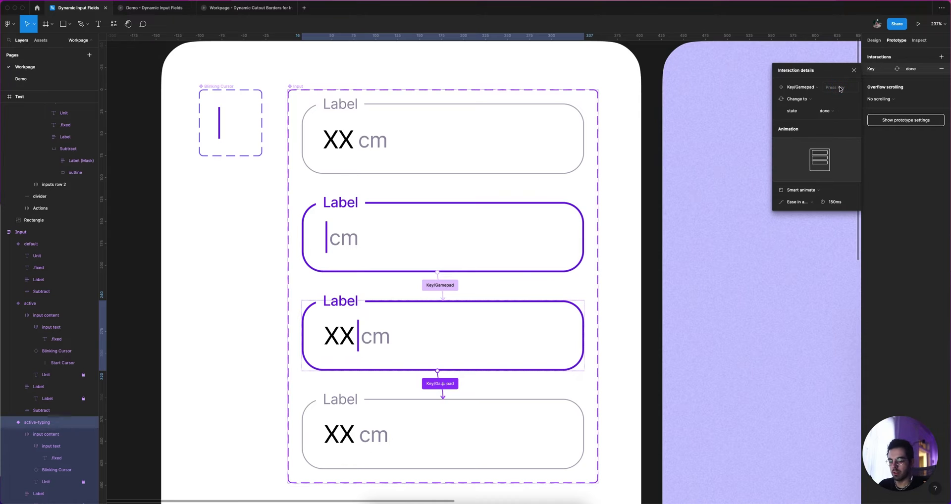
pyautogui.press('Return')
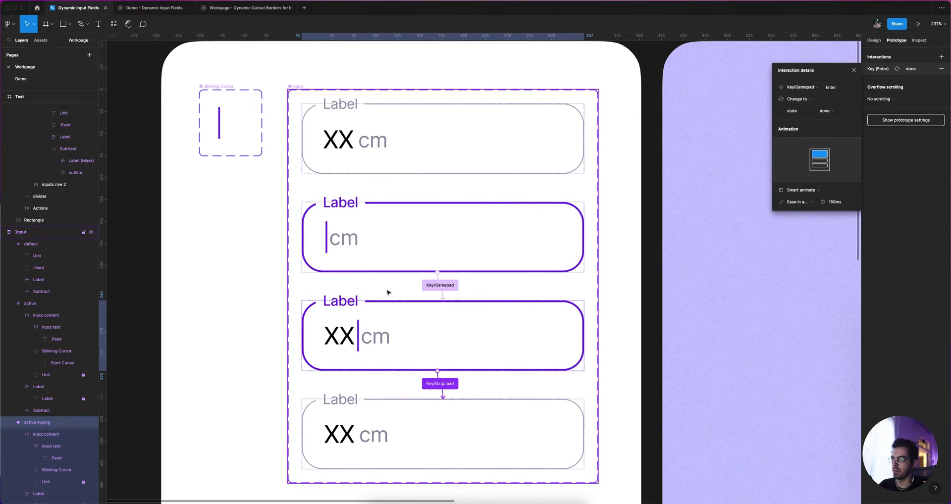
# Connect the active-typing variant back to the active variant with a Key/Gamepad interaction triggered by Backspace.
pyautogui.click(406, 263)
pyautogui.click(419, 237)
pyautogui.click(425, 322)
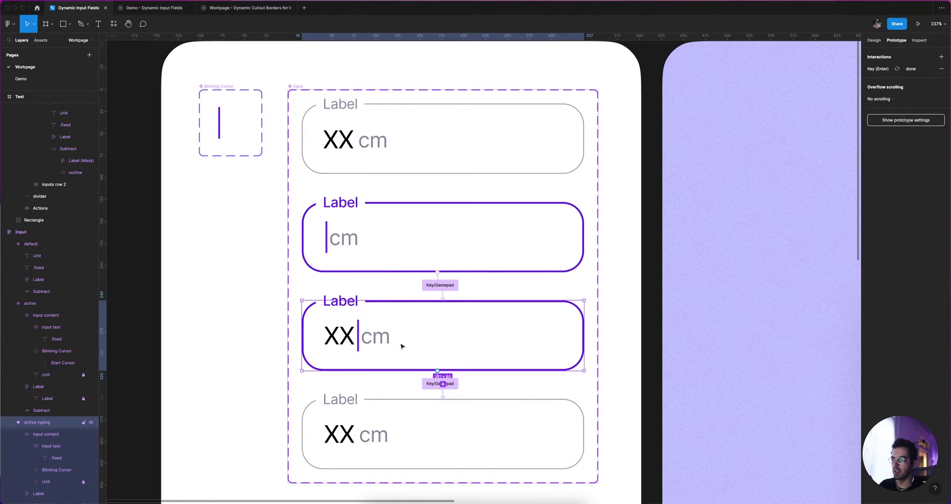
pyautogui.moveTo(439, 372); pyautogui.dragTo(480, 265)
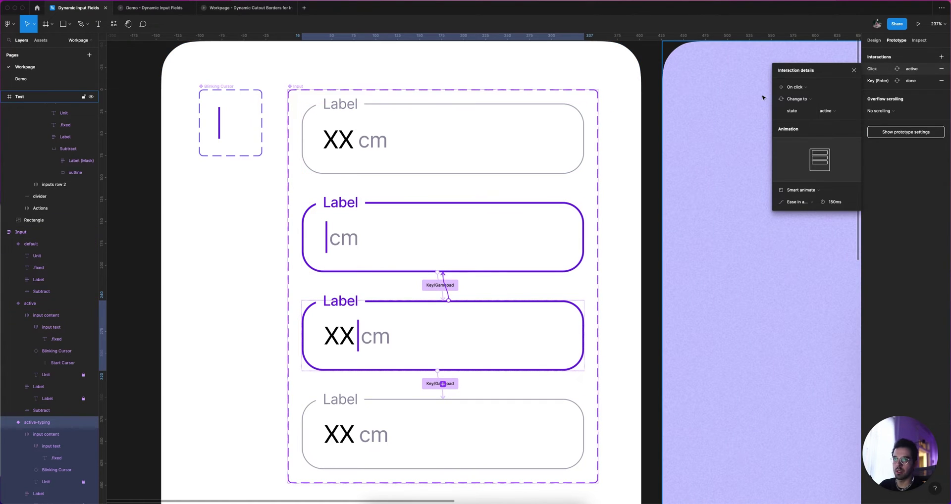
pyautogui.click(796, 86)
pyautogui.click(832, 121)
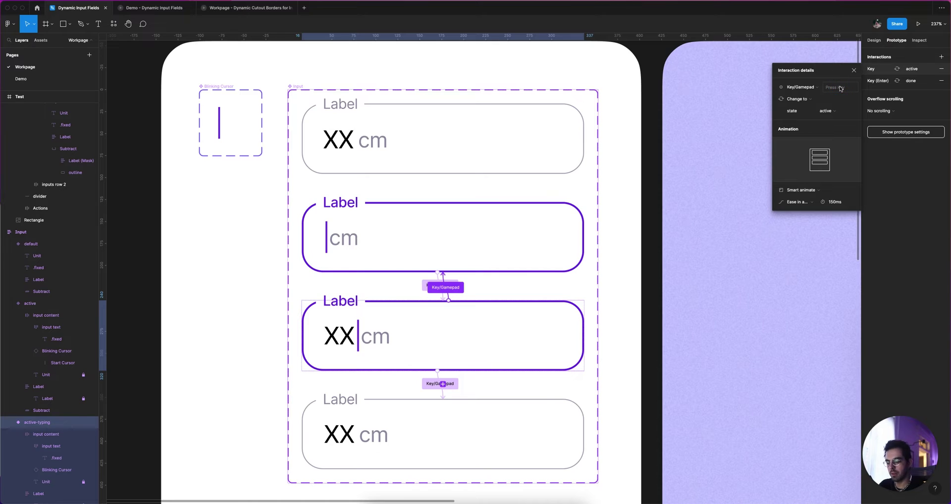
pyautogui.press('BackSpace')
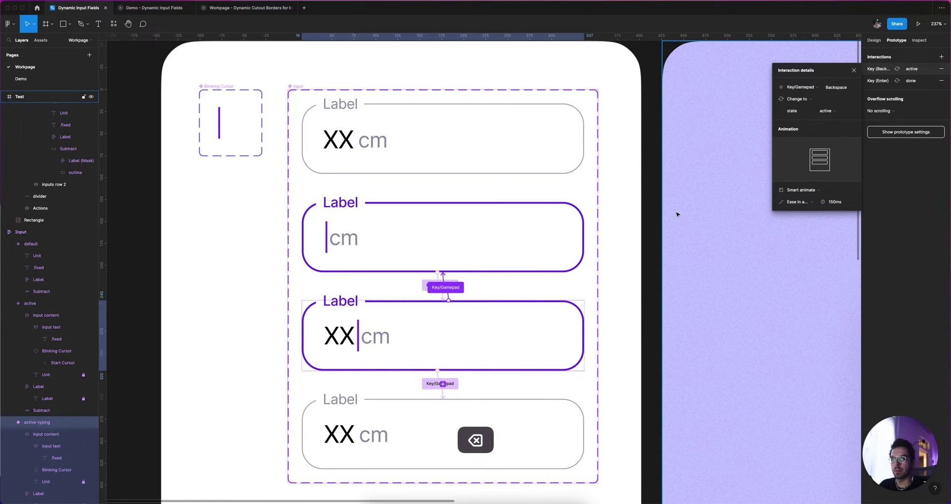
# Connect the active variant back to the default variant with a Key/Gamepad interaction triggered by Esc.
pyautogui.click(465, 320)
pyautogui.click(437, 259)
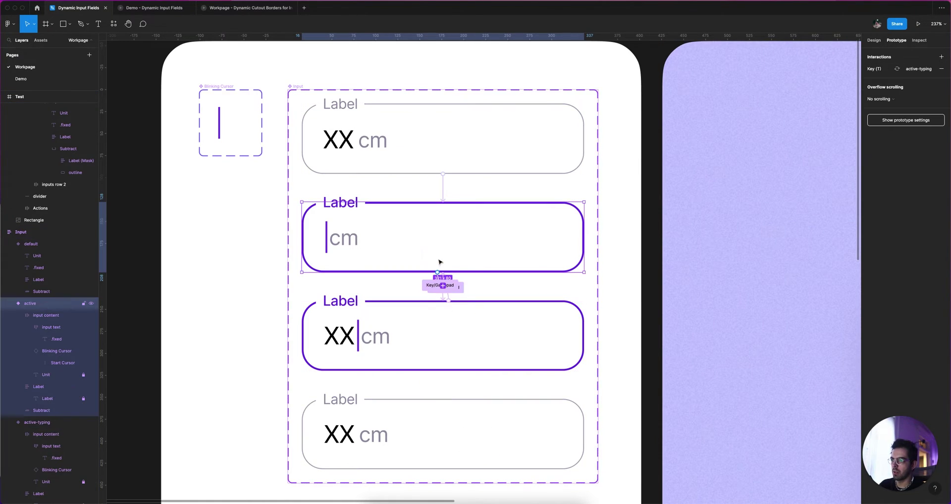
pyautogui.scroll(5, 438, 272)
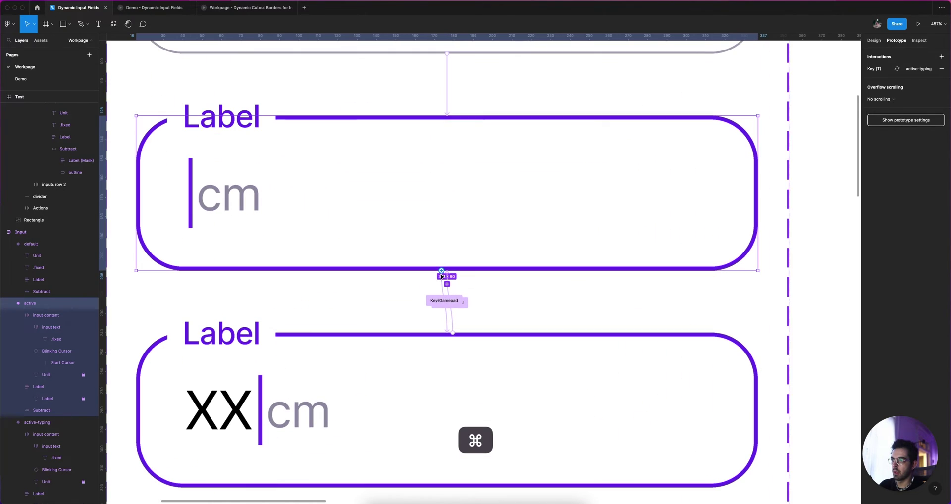
pyautogui.scroll(-2, 453, 244)
pyautogui.moveTo(450, 182); pyautogui.dragTo(492, 144)
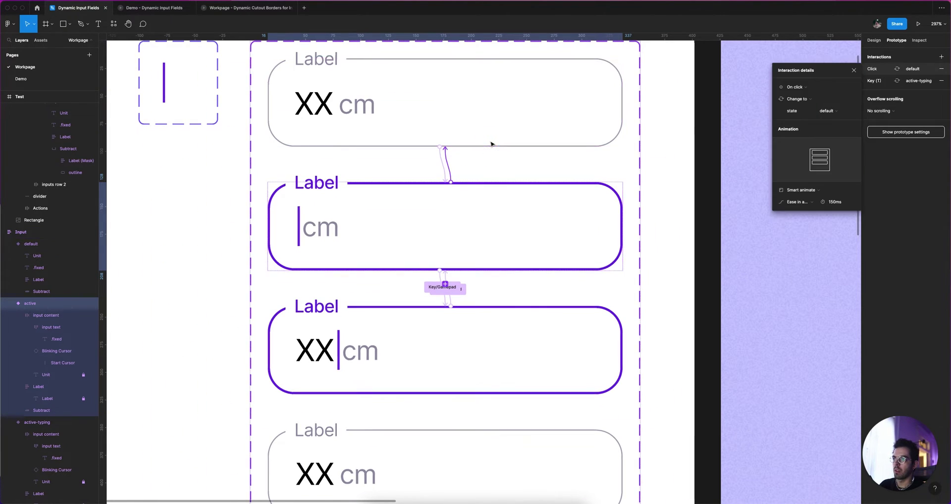
pyautogui.click(813, 86)
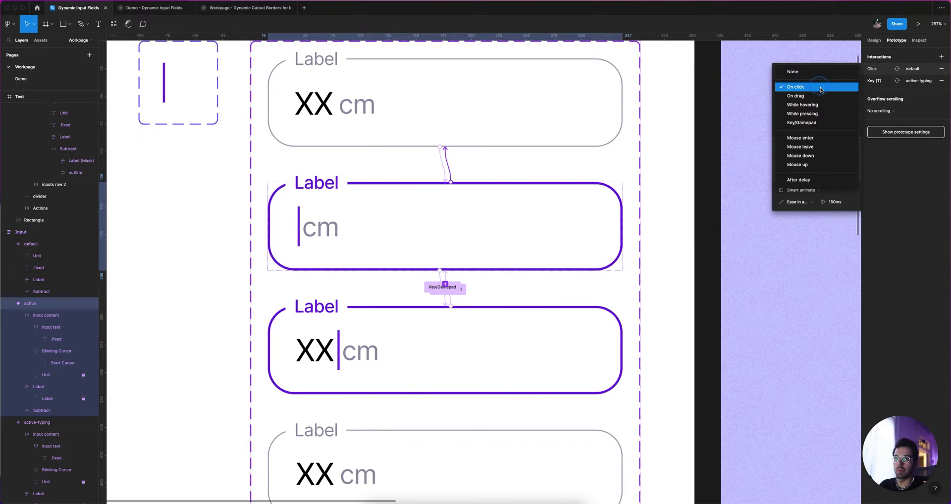
pyautogui.click(804, 122)
pyautogui.press('Escape')
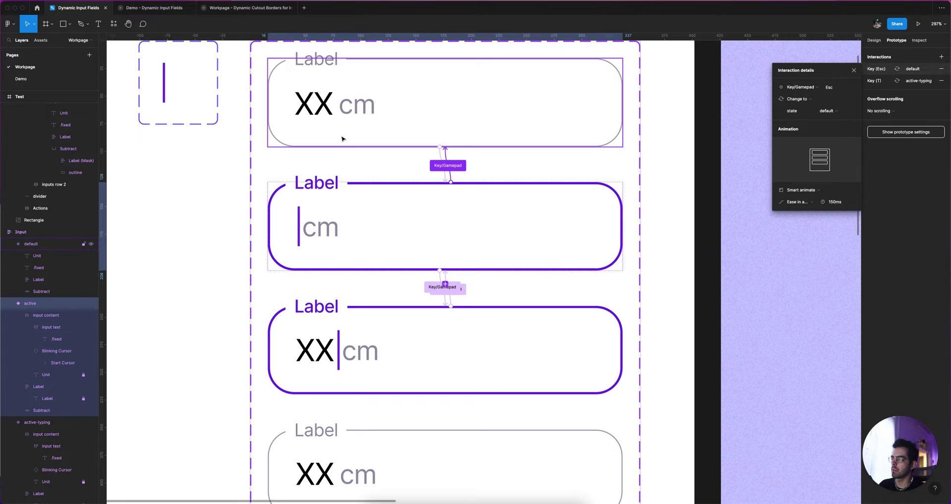
pyautogui.scroll(2, 342, 139)
pyautogui.click(401, 117)
pyautogui.hotkey('shift', 'e')
pyautogui.scroll(-4, 452, 236)
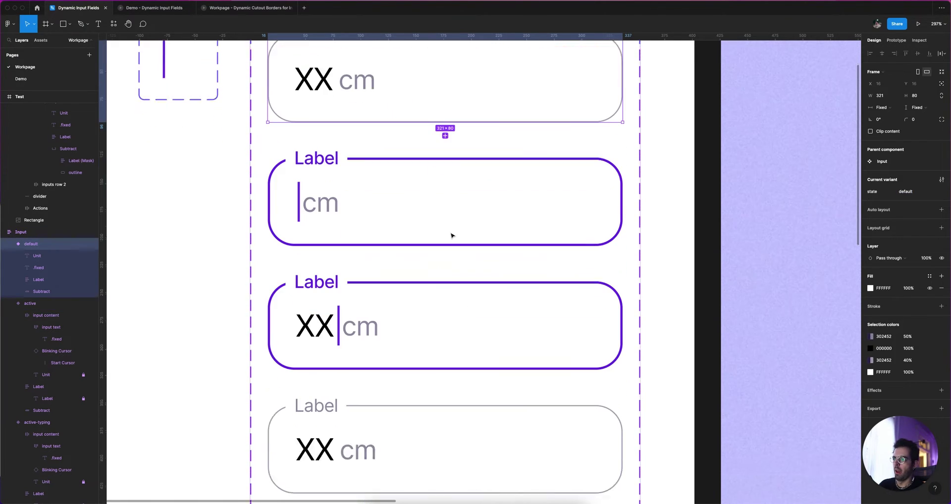
pyautogui.hotkey('shift', 'e')
pyautogui.scroll(-3, 448, 262)
# Add a second interaction from the active-typing variant to the done variant, triggered by the Esc key.
pyautogui.click(446, 279)
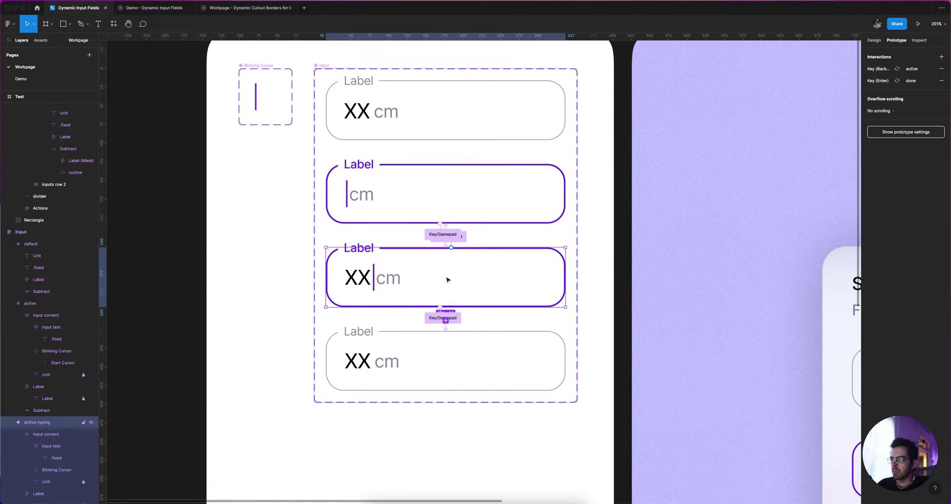
pyautogui.scroll(4, 444, 307)
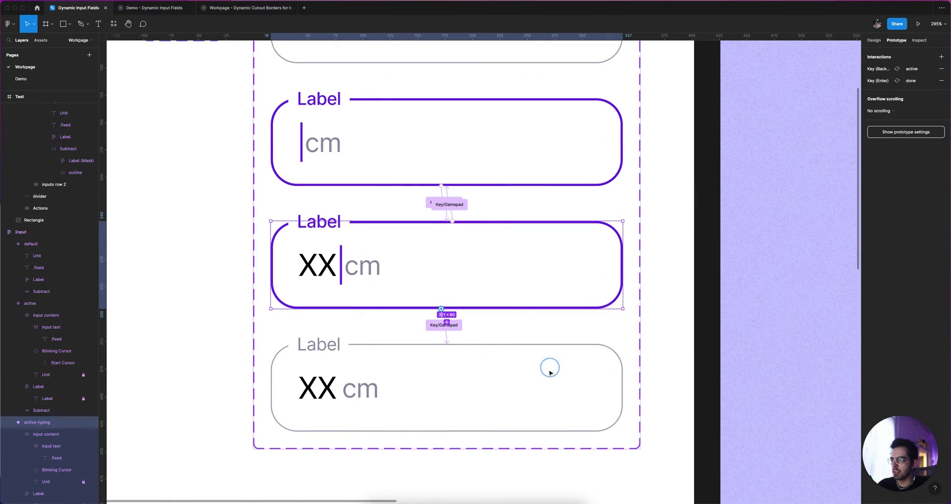
pyautogui.moveTo(488, 396); pyautogui.dragTo(488, 396)
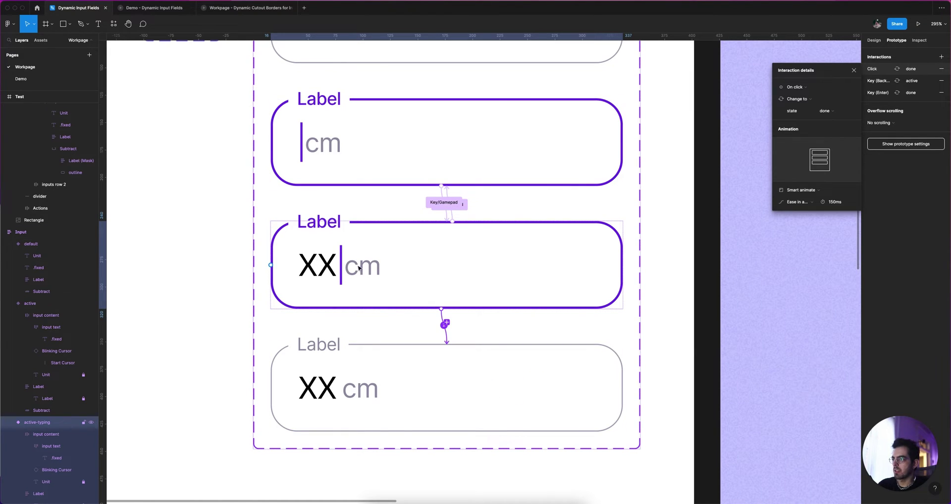
pyautogui.scroll(2, 391, 269)
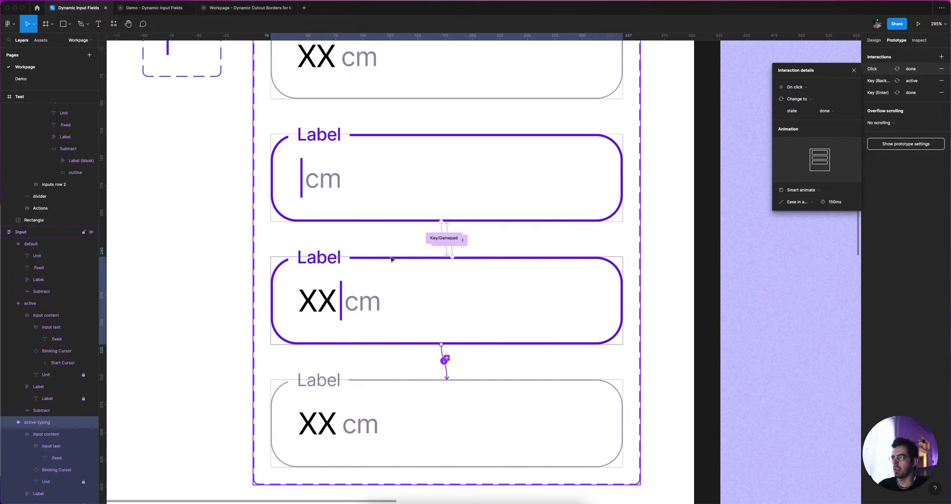
pyautogui.scroll(1, 306, 239)
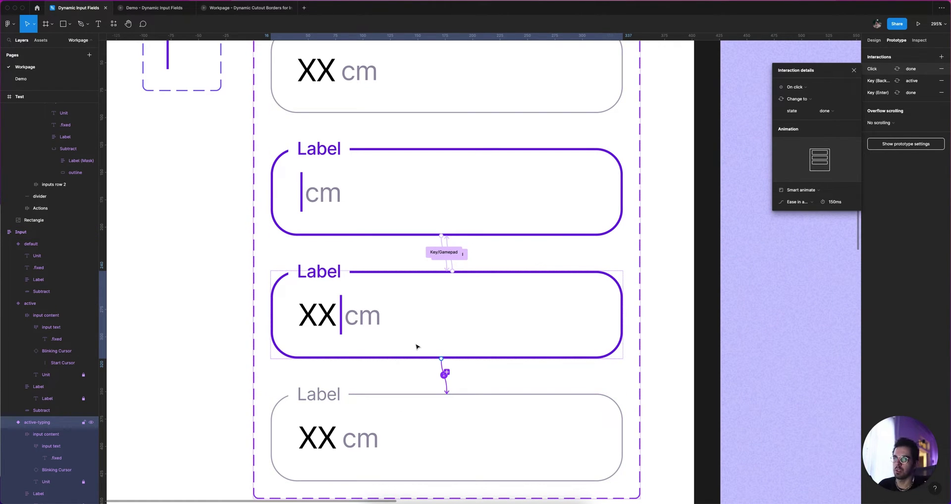
pyautogui.click(798, 87)
pyautogui.click(803, 121)
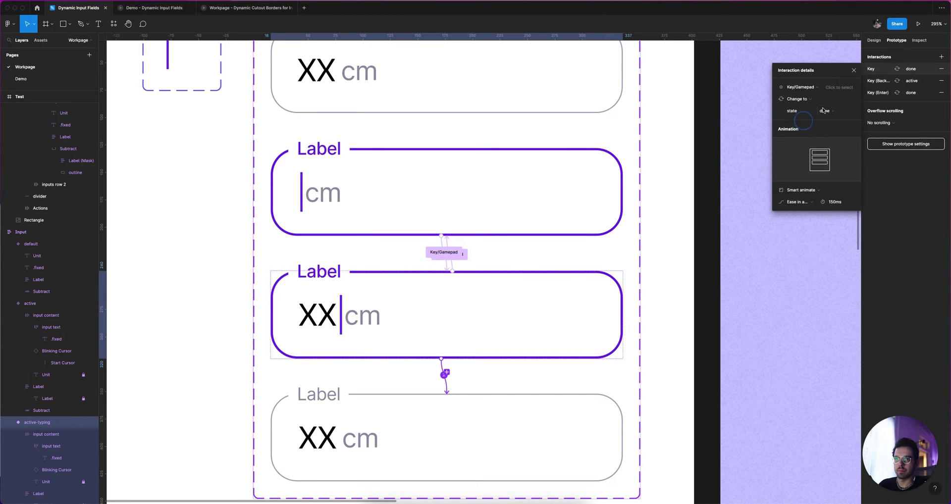
pyautogui.press('Escape')
pyautogui.click(854, 71)
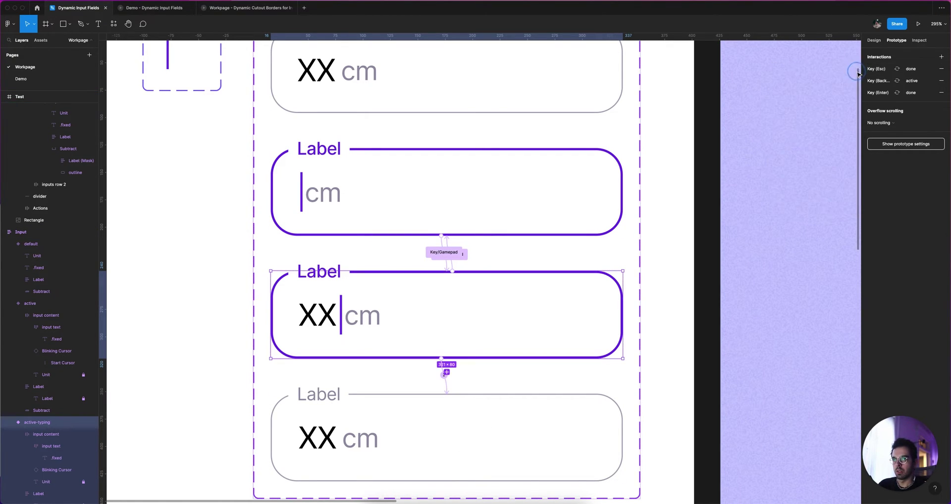
# Connect the done variant back to the active variant with an on-click interaction.
pyautogui.scroll(-3, 465, 425)
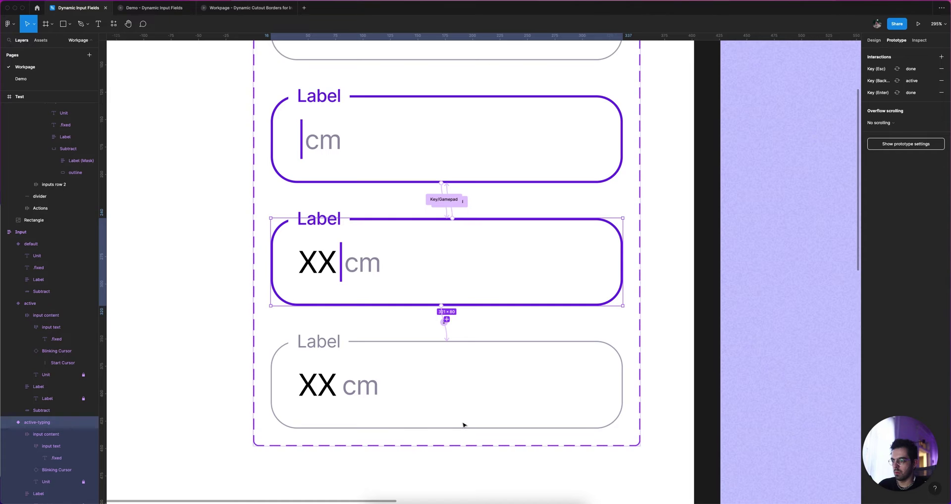
pyautogui.click(464, 378)
pyautogui.scroll(-3, 446, 419)
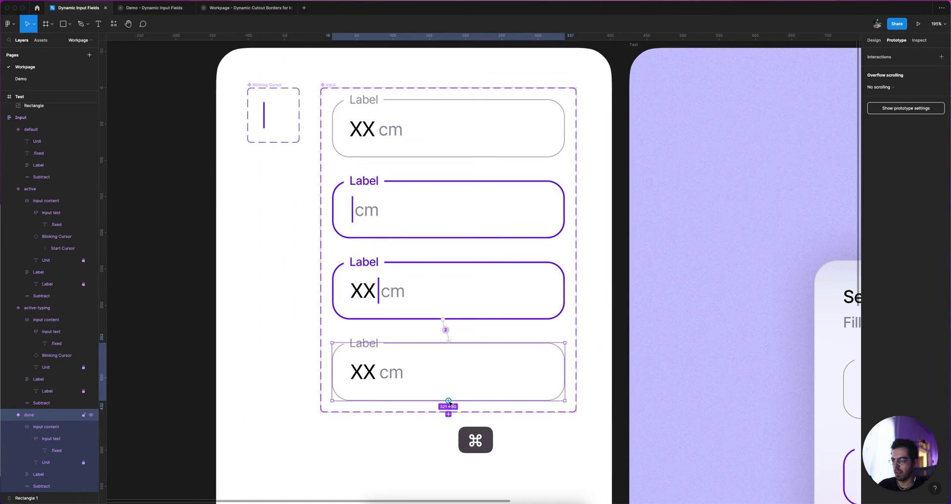
pyautogui.moveTo(448, 414); pyautogui.dragTo(525, 220)
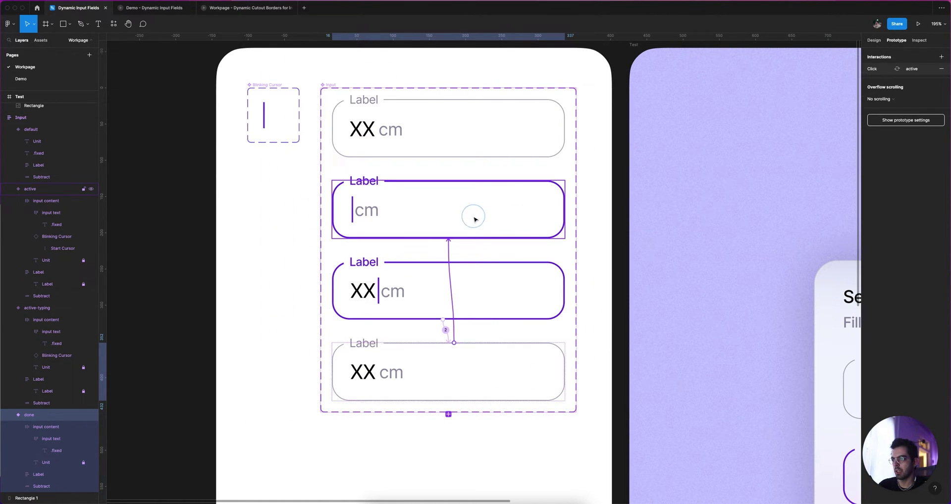
pyautogui.click(801, 90)
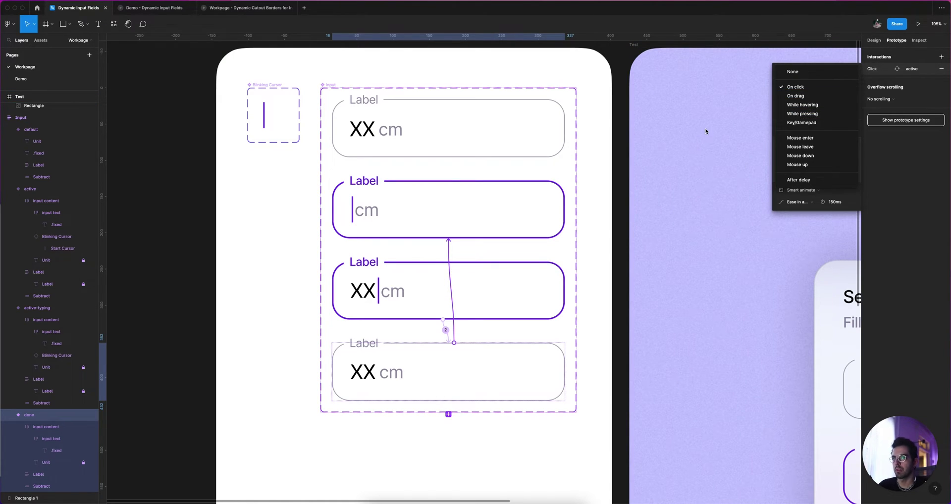
pyautogui.click(877, 69)
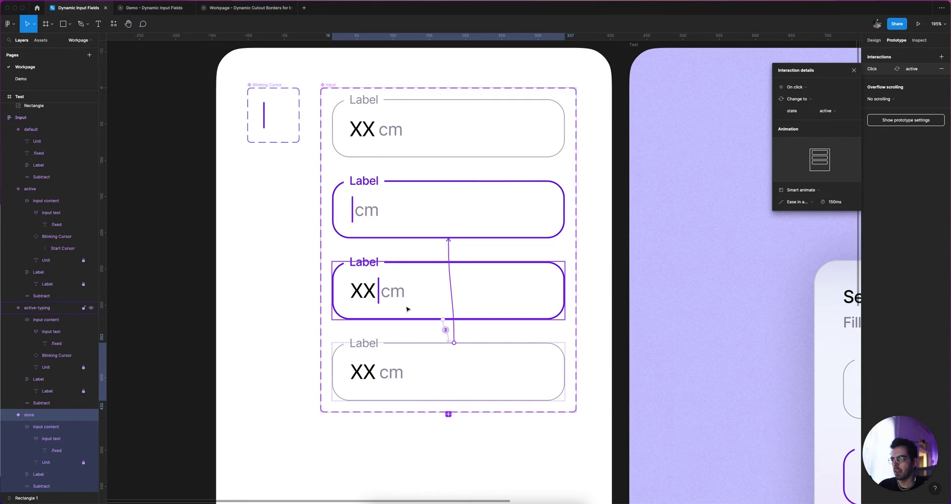
# Set the label text of the first input in the Set dimensions modal to "Width".
pyautogui.scroll(-5, 346, 305)
pyautogui.click(392, 302)
pyautogui.press('v')
pyautogui.hscroll(7, 394, 299)
pyautogui.scroll(-2, 394, 300)
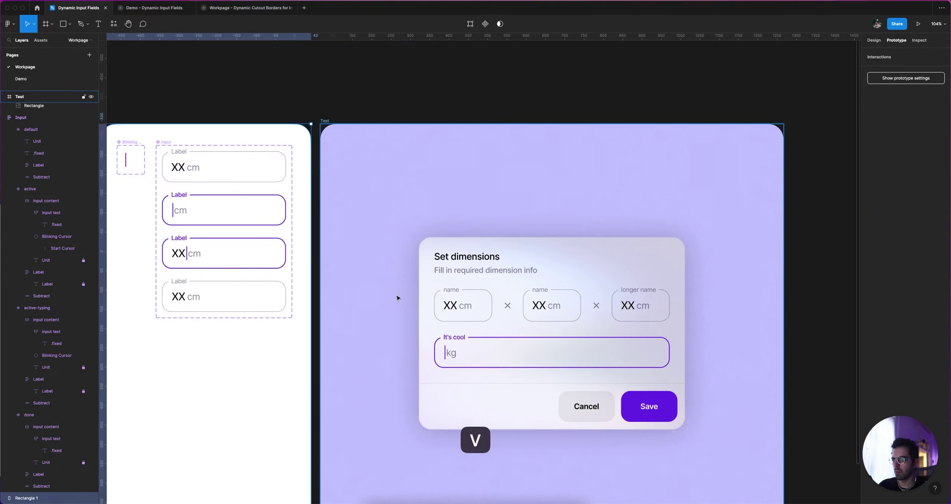
pyautogui.click(468, 313)
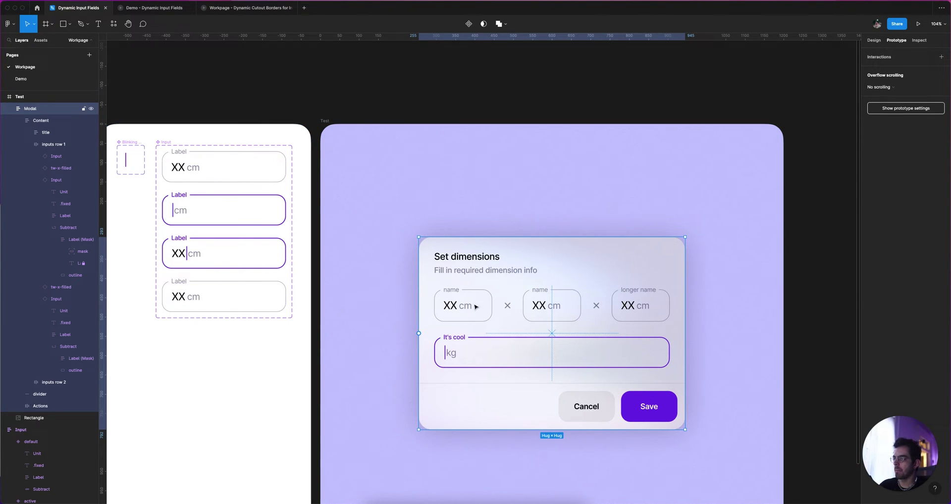
pyautogui.scroll(1, 492, 312)
pyautogui.scroll(-2, 481, 311)
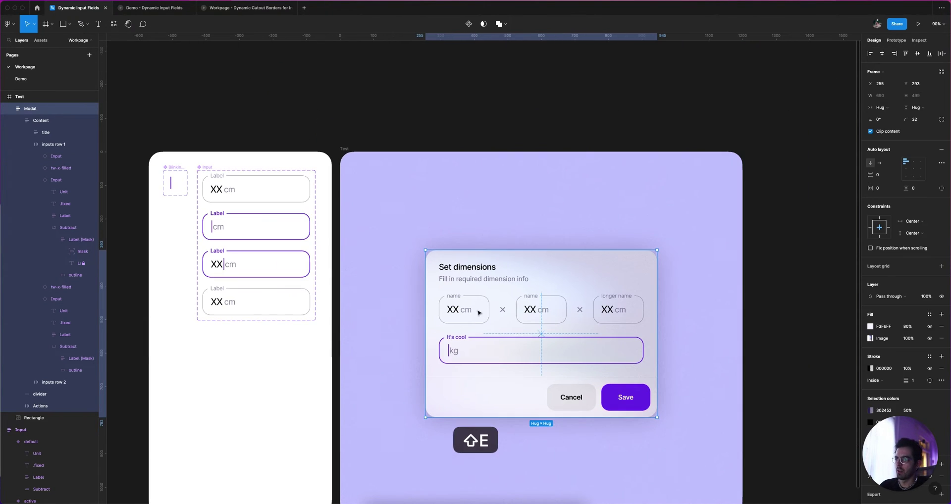
pyautogui.click(477, 309)
pyautogui.click(477, 309)
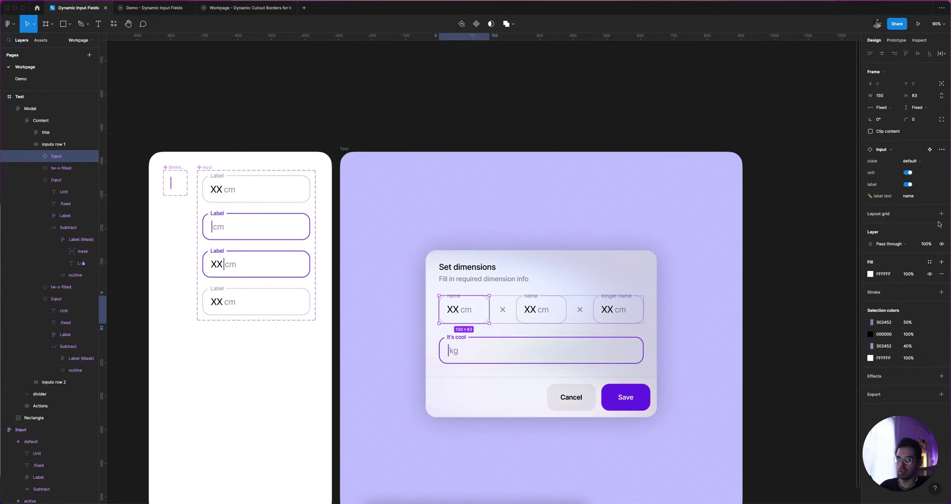
pyautogui.click(922, 199)
pyautogui.write('Width')
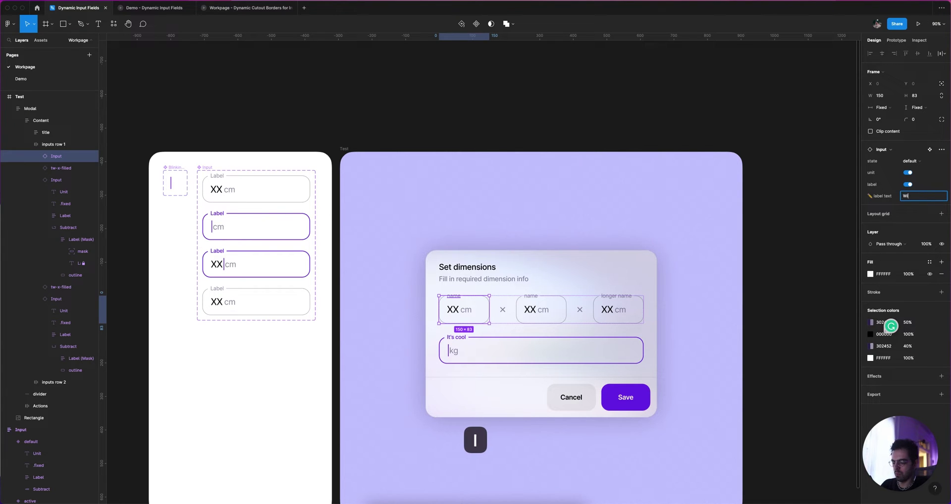
pyautogui.press('Return')
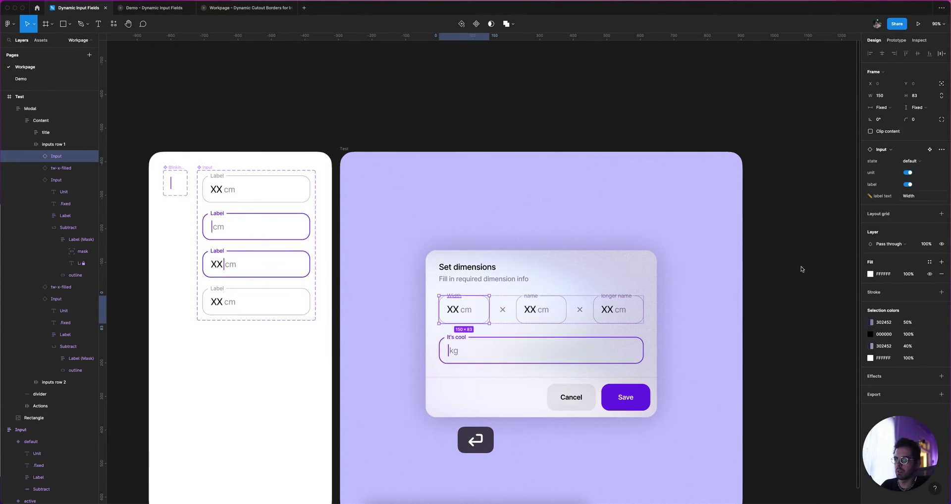
# Set the label text of the middle input in the modal's first row to "Heigh".
pyautogui.click(541, 309)
pyautogui.click(916, 197)
pyautogui.write('Heigh')
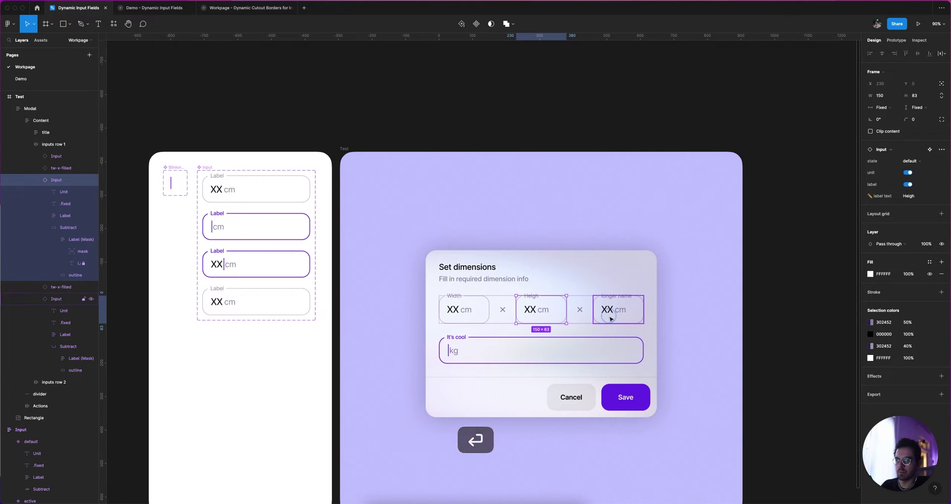
pyautogui.press('Tab')
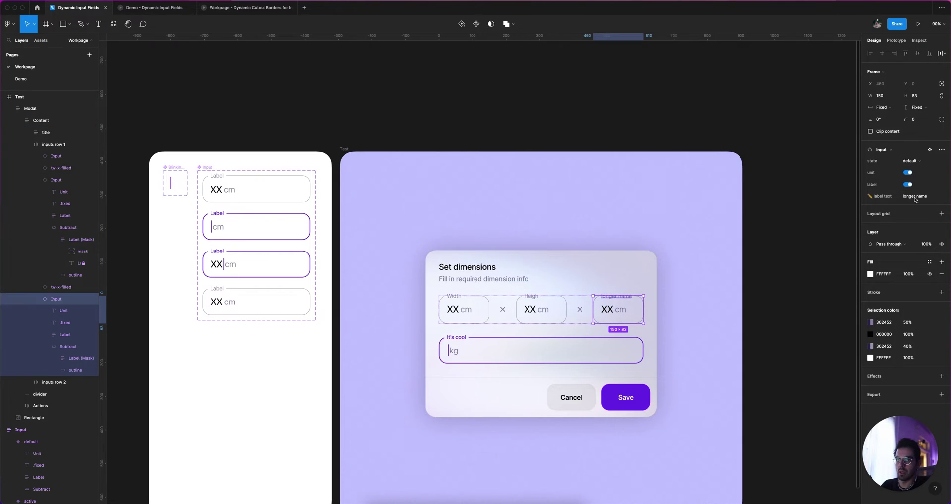
# Set the label text of the third input in the modal's first row to "Length".
pyautogui.click(916, 196)
pyautogui.write('Length')
pyautogui.press('Return')
pyautogui.press('Escape')
pyautogui.press('r')
pyautogui.press('Escape')
# Correct the label text of the middle input in the modal's first row to "Height".
pyautogui.doubleClick(536, 298)
pyautogui.click(535, 295)
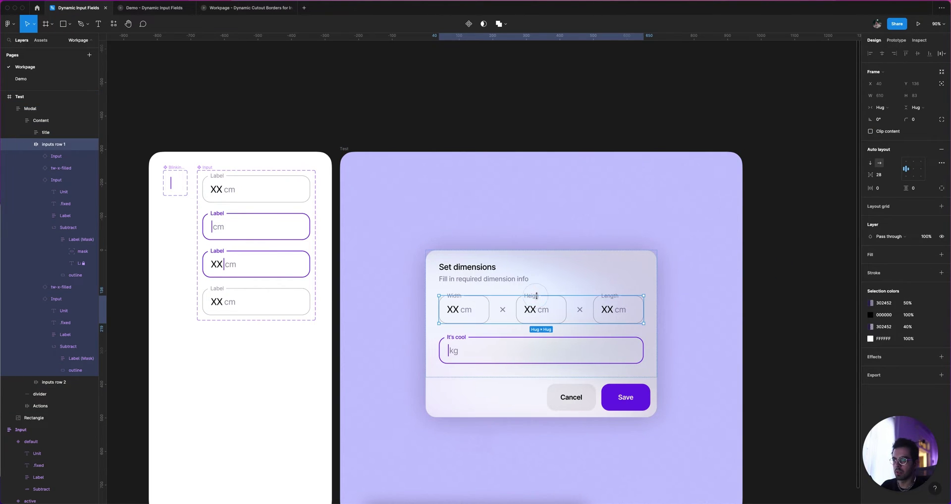
pyautogui.click(544, 314)
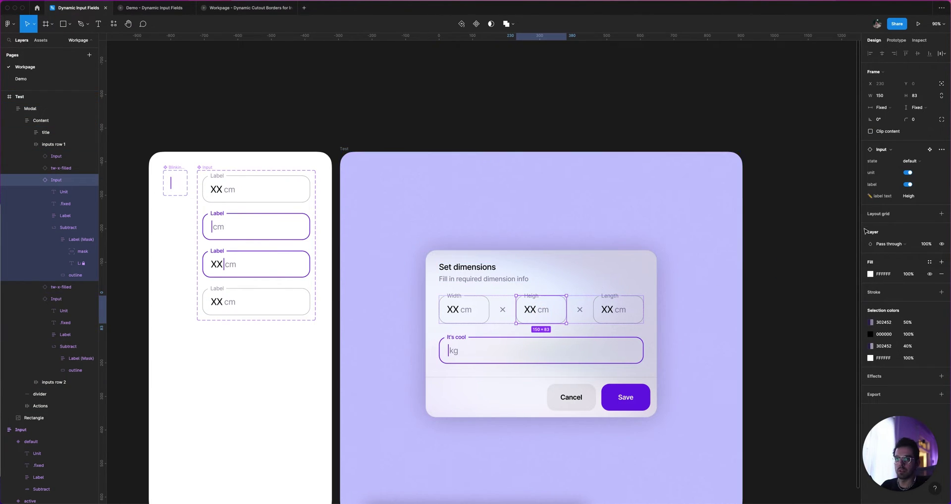
pyautogui.click(918, 199)
pyautogui.write('t')
pyautogui.press('super+z')
pyautogui.write('t')
pyautogui.press('Escape')
pyautogui.press('Escape')
pyautogui.press('Escape')
pyautogui.press('Escape')
pyautogui.press('Escape')
pyautogui.scroll(5, 547, 333)
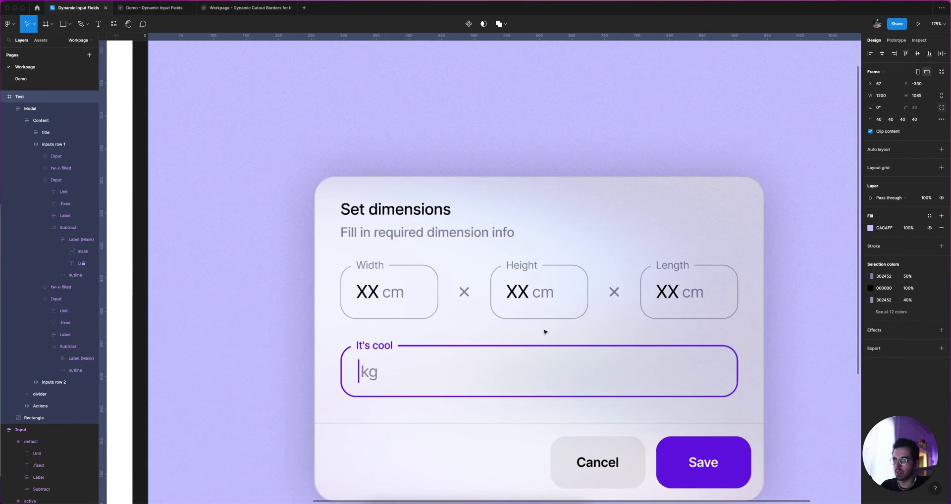
# Switch the Width input in the Set dimensions modal to the active-typing state.
pyautogui.click(389, 303)
pyautogui.click(387, 296)
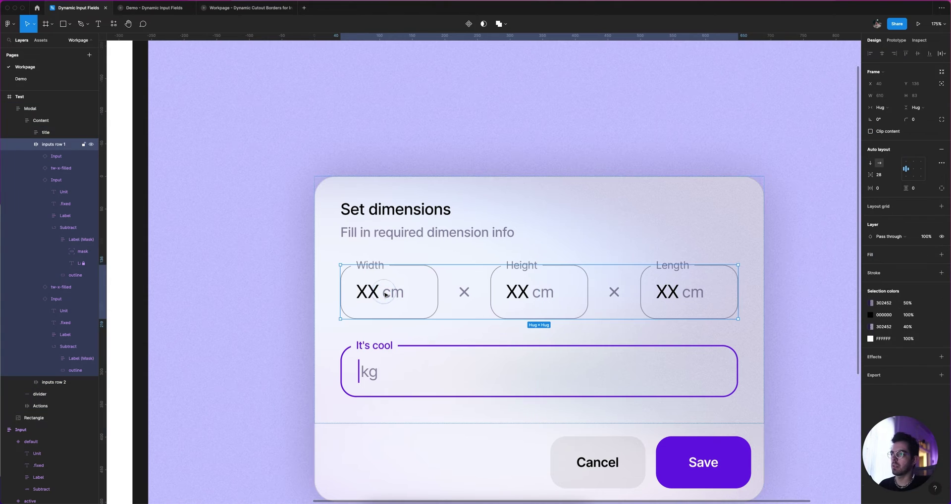
pyautogui.click(386, 295)
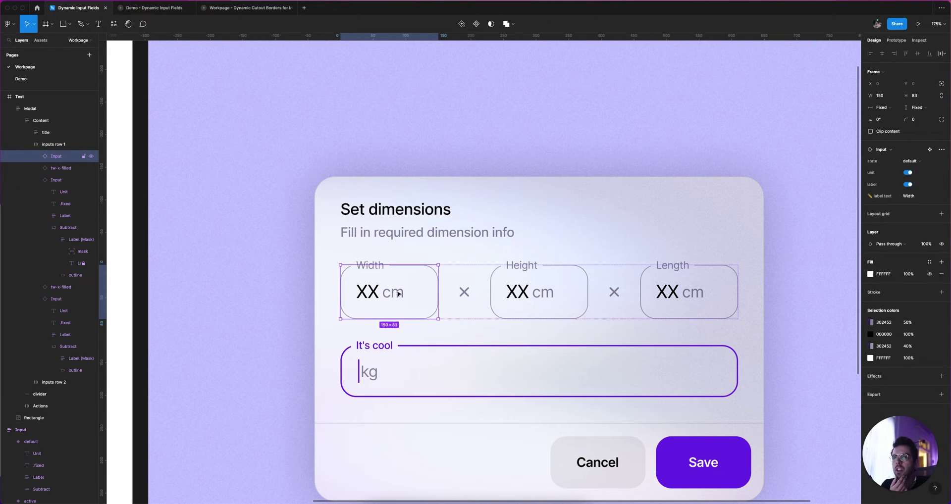
pyautogui.click(914, 162)
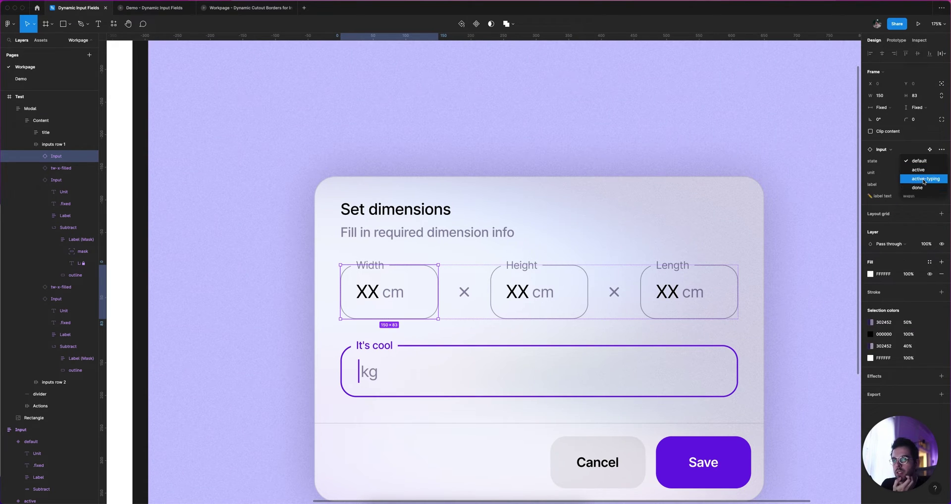
pyautogui.click(924, 179)
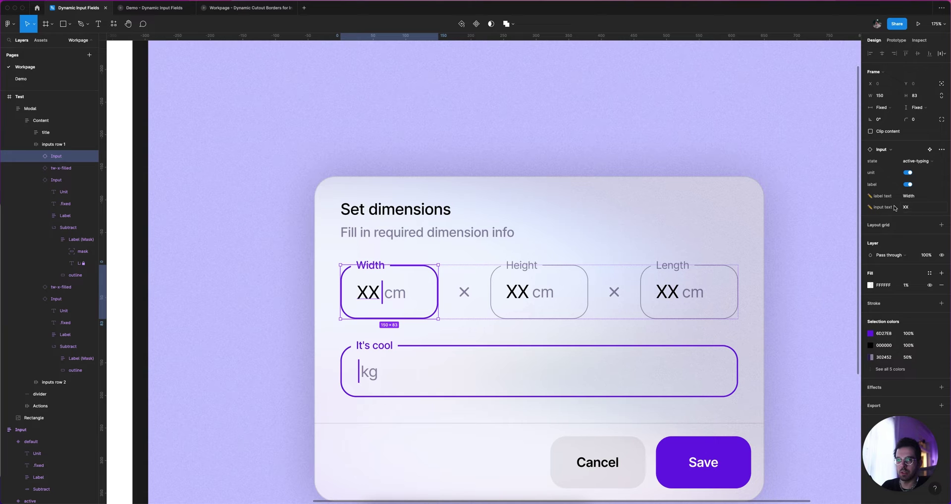
# Set the Width input's input text to 10 and return the input to the default state.
pyautogui.scroll(-5, 807, 234)
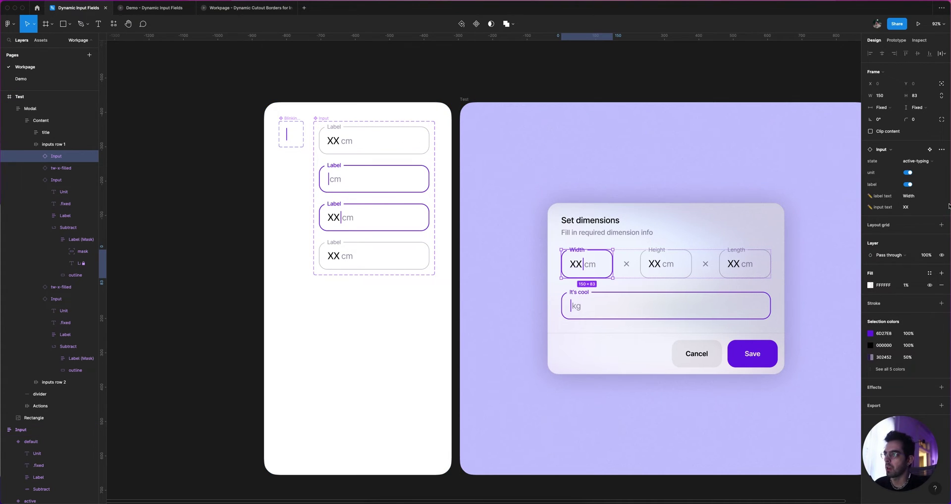
pyautogui.click(917, 209)
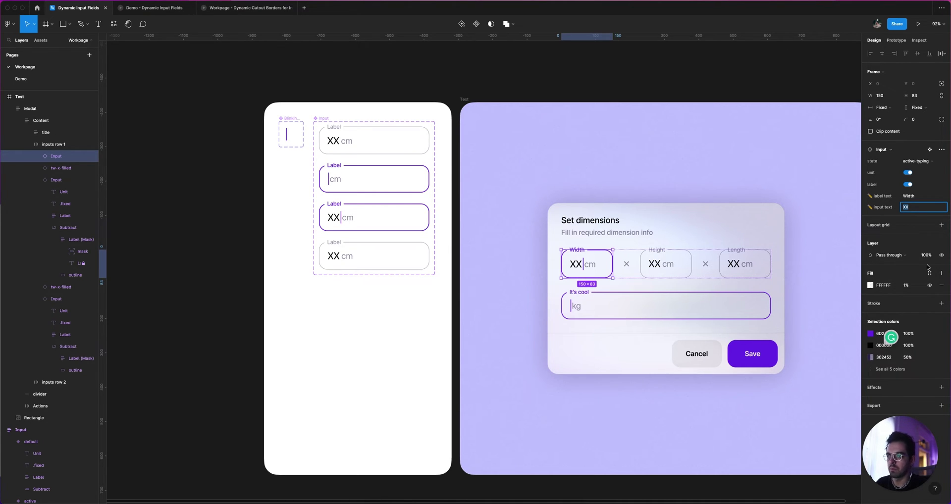
pyautogui.write('10')
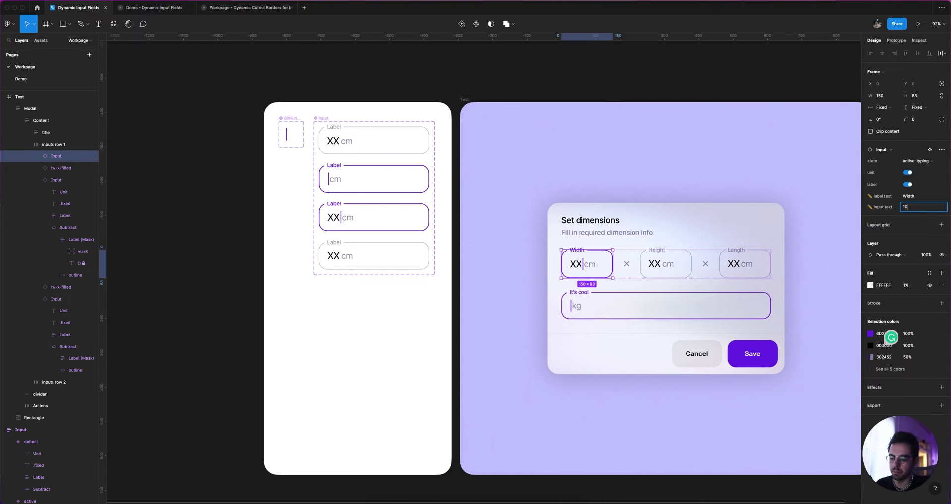
pyautogui.press('Return')
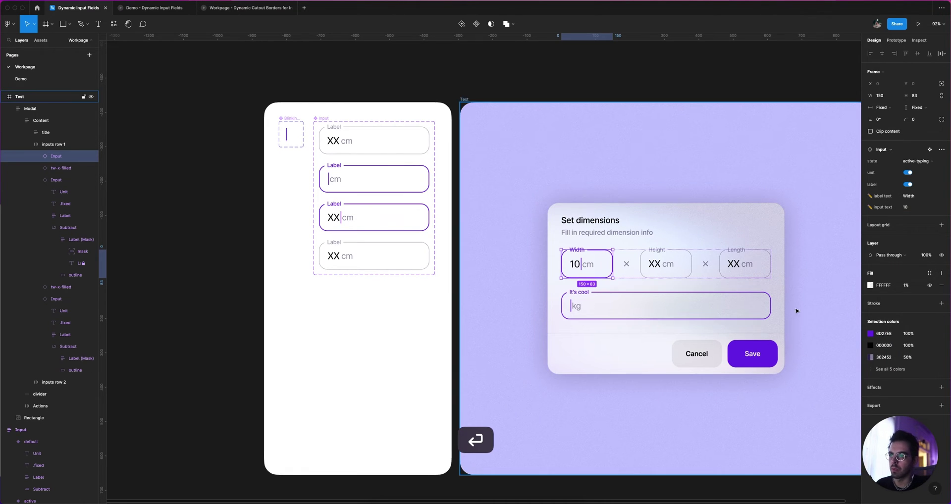
pyautogui.click(913, 165)
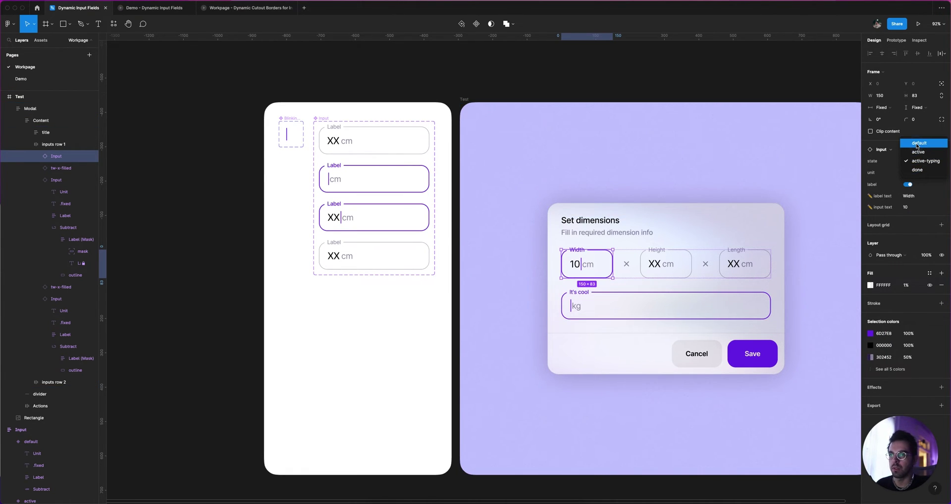
pyautogui.click(915, 145)
# Switch the Height input in the Set dimensions modal to the active-typing state.
pyautogui.click(656, 268)
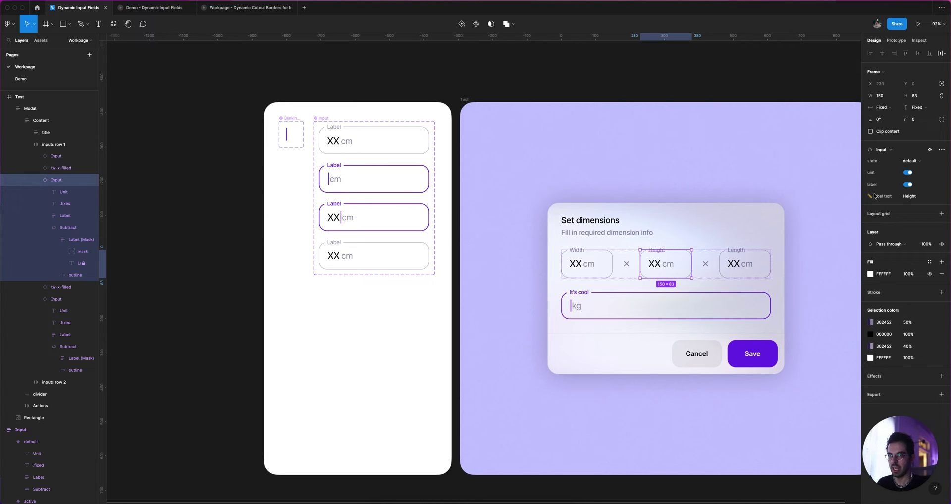
pyautogui.click(910, 161)
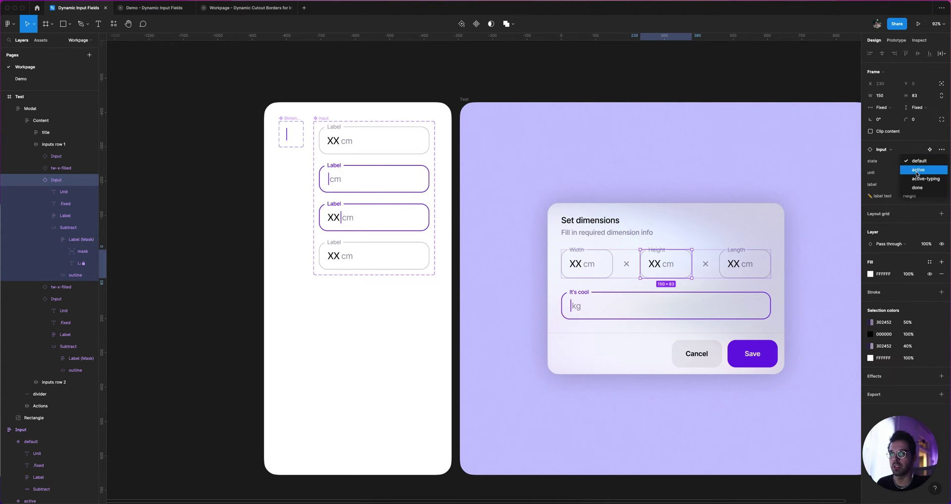
pyautogui.click(918, 170)
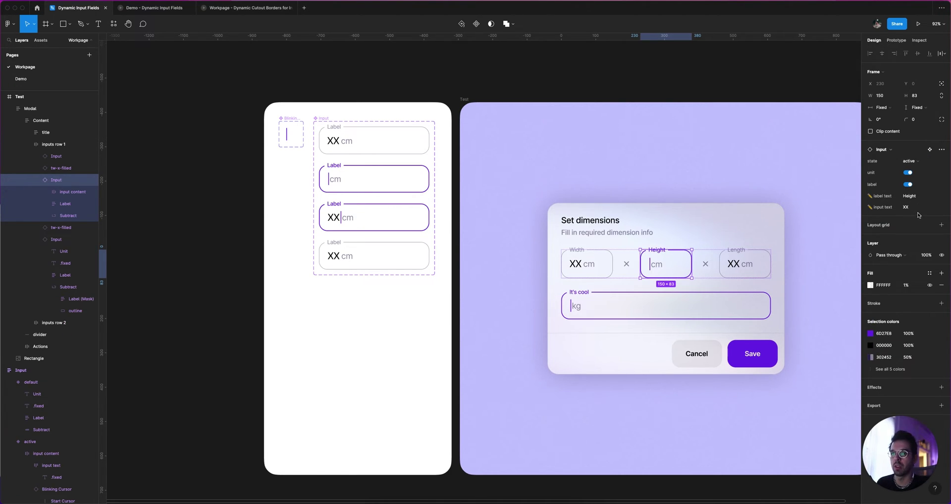
pyautogui.click(911, 162)
pyautogui.click(912, 171)
pyautogui.click(911, 162)
pyautogui.click(914, 173)
pyautogui.click(912, 162)
pyautogui.click(917, 156)
# Set the Height input's input text to 20 and return the input to the default state.
pyautogui.click(915, 207)
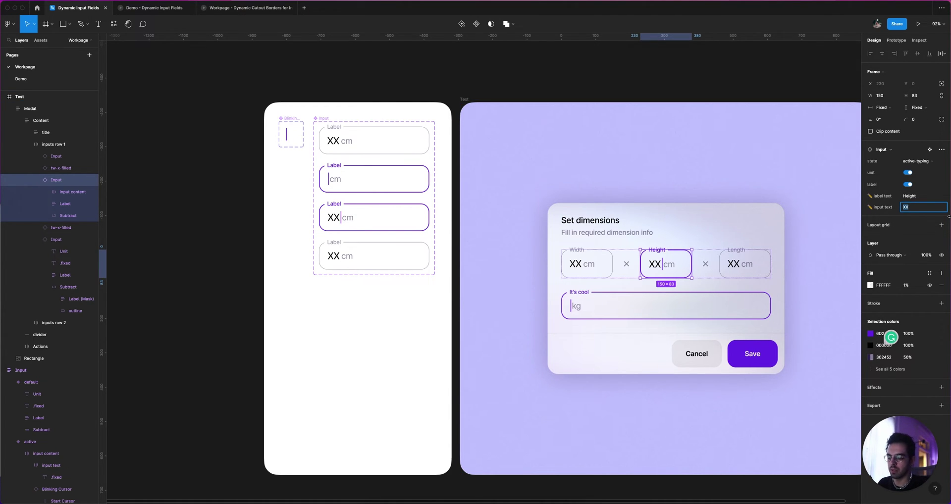
pyautogui.write('10')
pyautogui.press('Return')
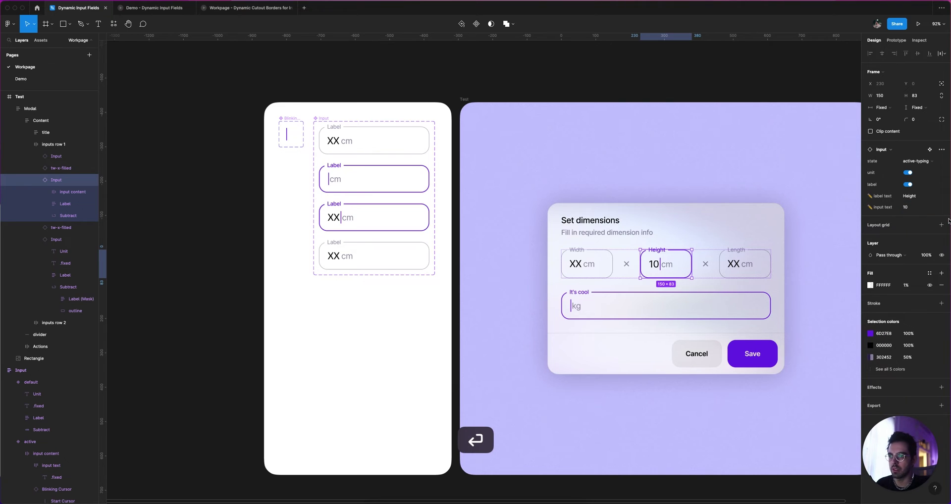
pyautogui.click(916, 207)
pyautogui.write('20')
pyautogui.press('Return')
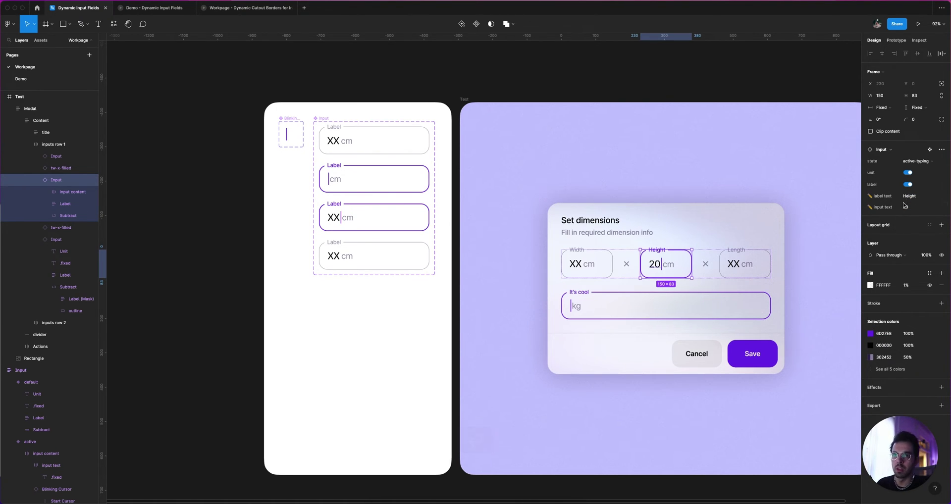
pyautogui.click(930, 161)
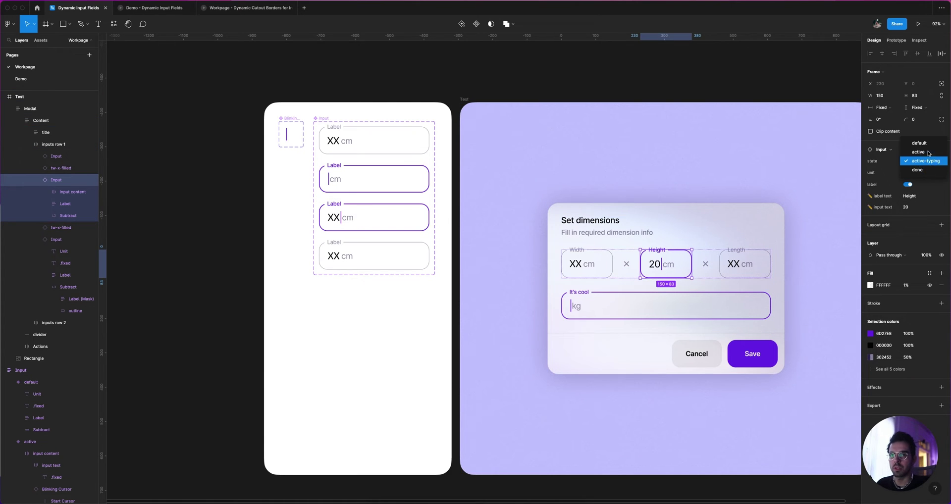
pyautogui.click(919, 143)
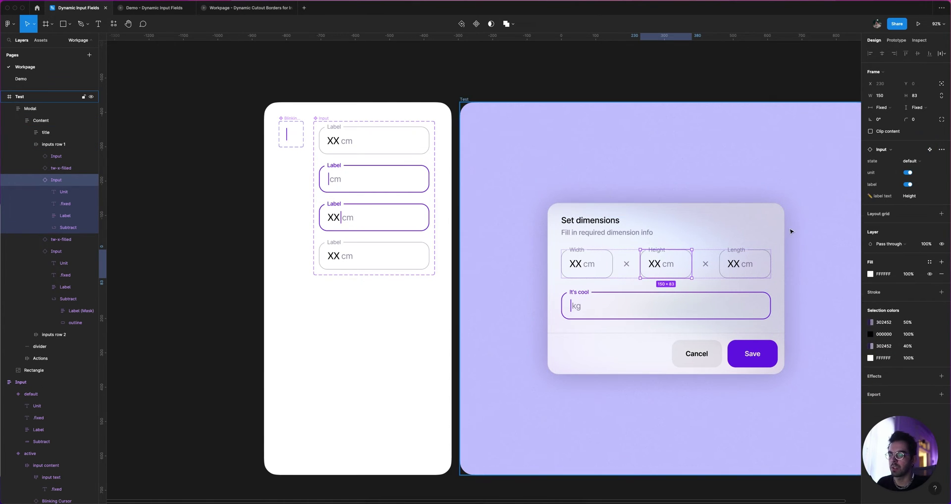
# Switch the Length input in the Set dimensions modal to the active-typing state.
pyautogui.click(745, 262)
pyautogui.click(923, 167)
pyautogui.click(922, 181)
# Set the Length input's input text to 30 and return the input to the default state.
pyautogui.click(916, 208)
pyautogui.doubleClick(915, 209)
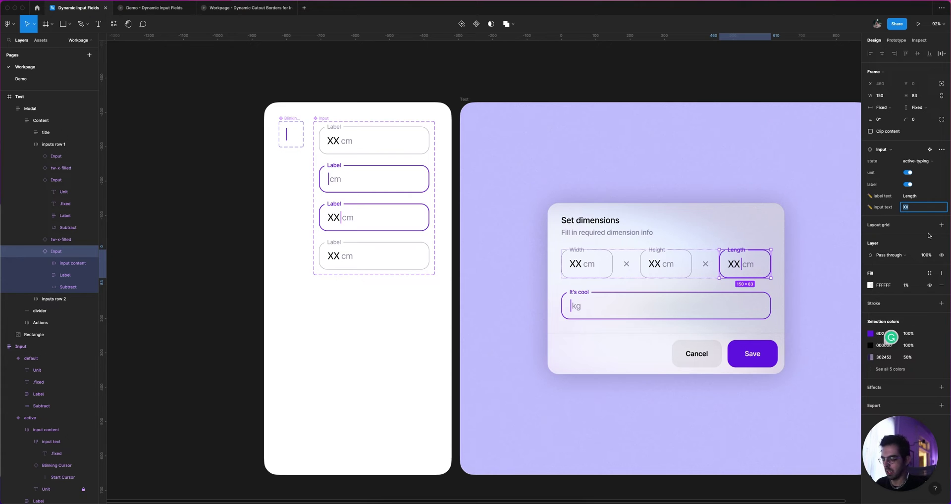
pyautogui.write('30')
pyautogui.press('Return')
pyautogui.click(916, 161)
pyautogui.click(913, 143)
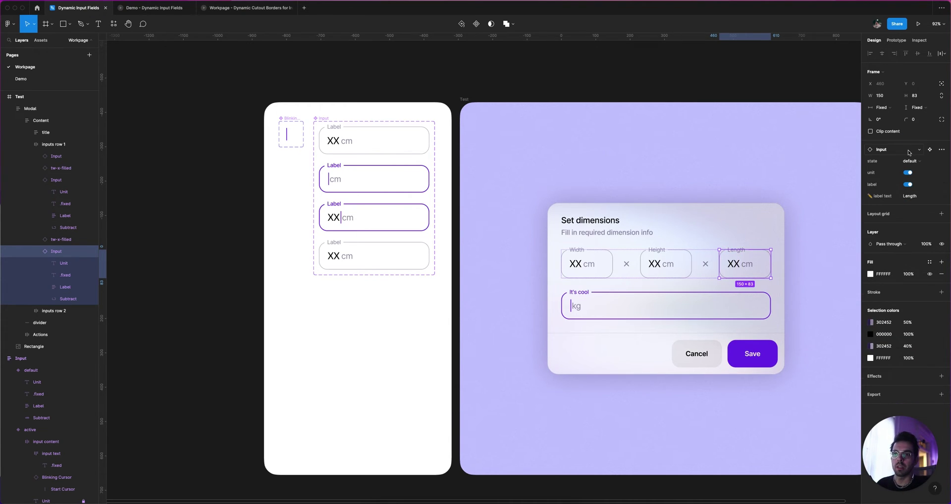
# Set the label text of the wide input in the modal's second row to "Weight".
pyautogui.click(614, 316)
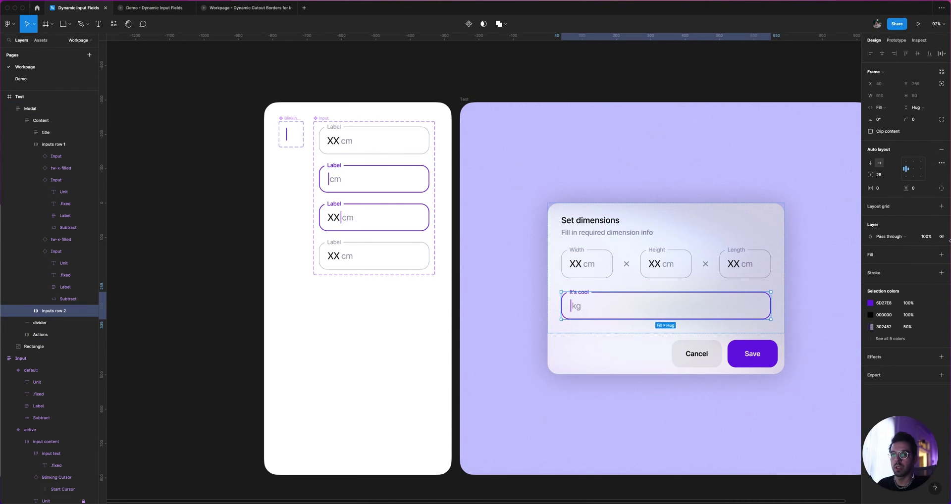
pyautogui.doubleClick(603, 311)
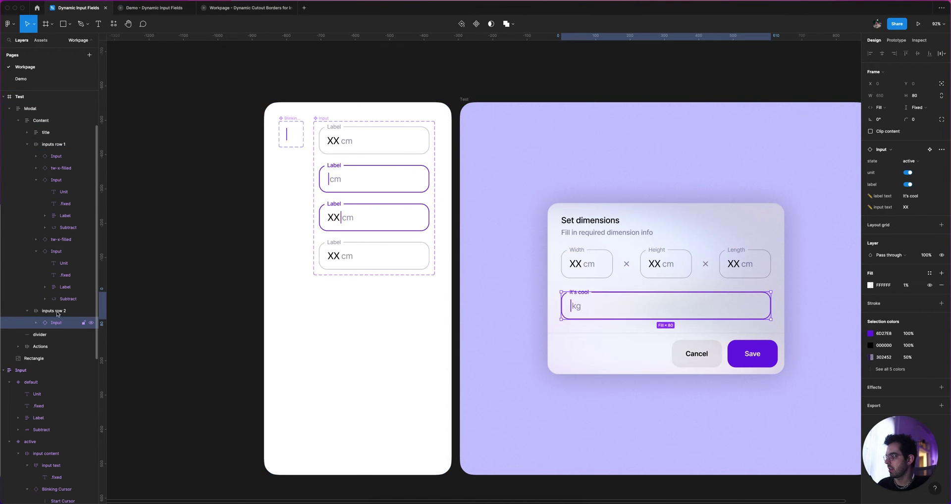
pyautogui.click(915, 206)
pyautogui.click(918, 197)
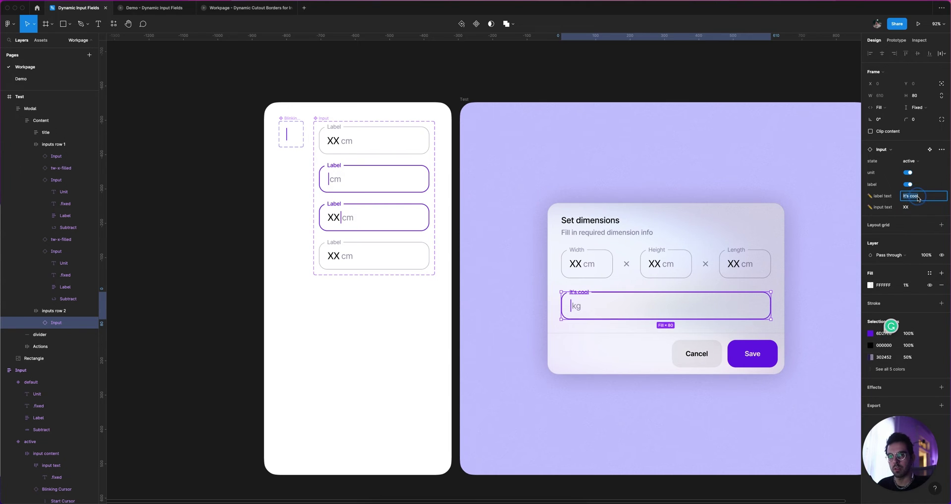
pyautogui.write('We')
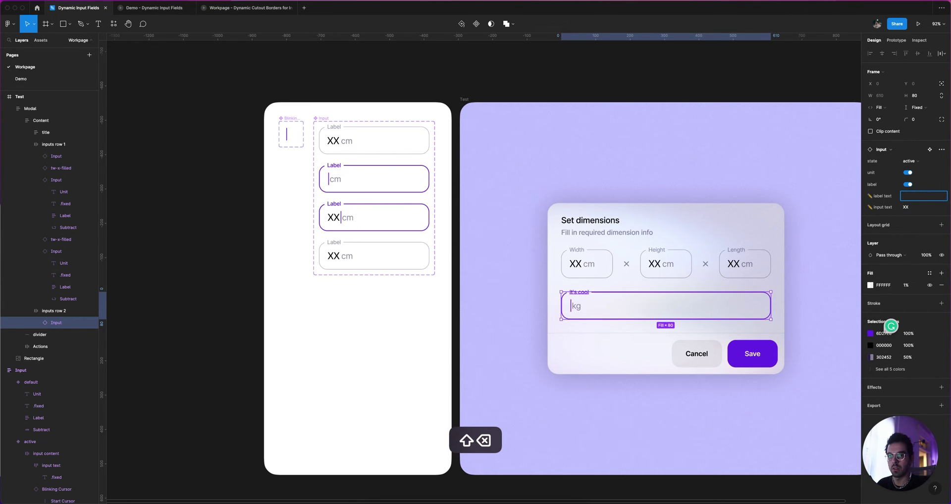
pyautogui.write('ight')
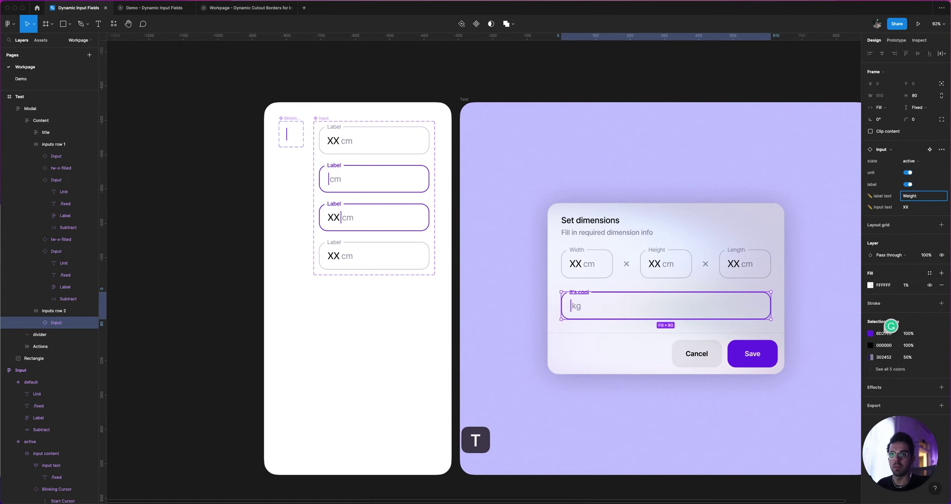
# Set the input text of the Weight input to 3.5.
pyautogui.click(909, 208)
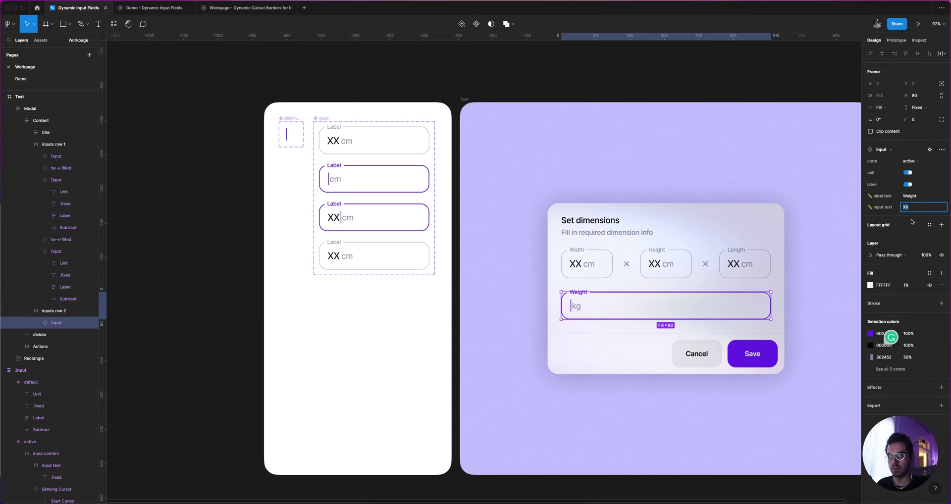
pyautogui.write('3.')
pyautogui.press('BackSpace')
pyautogui.write('.5')
pyautogui.press('BackSpace')
pyautogui.write('5')
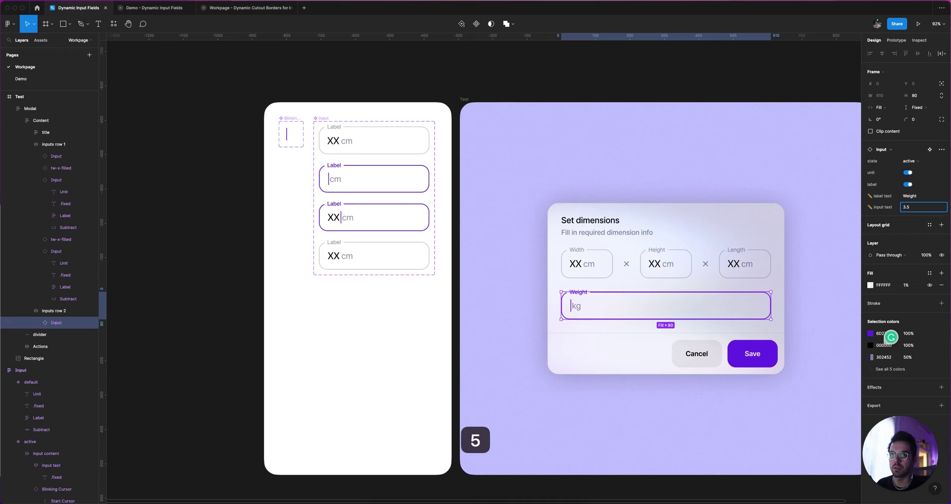
pyautogui.press('Return')
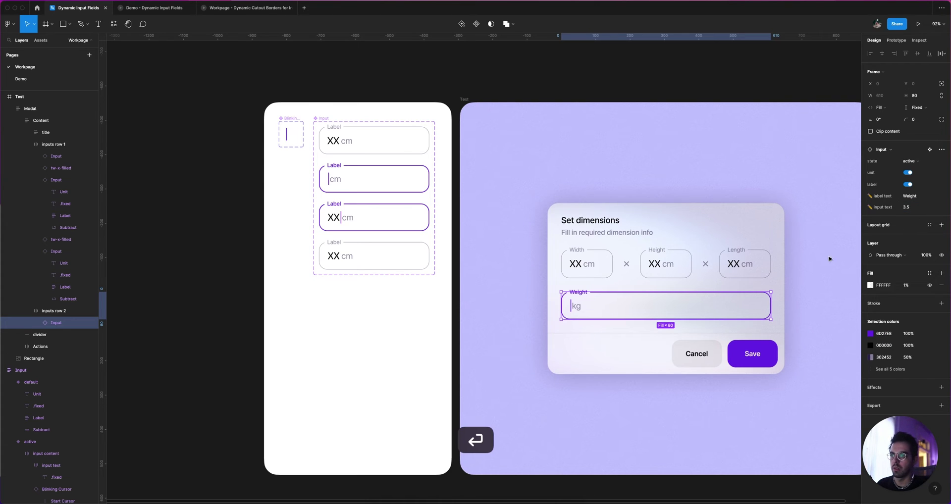
# Preview the Weight input in the active-typing state and set it to the default state.
pyautogui.click(914, 161)
pyautogui.click(920, 170)
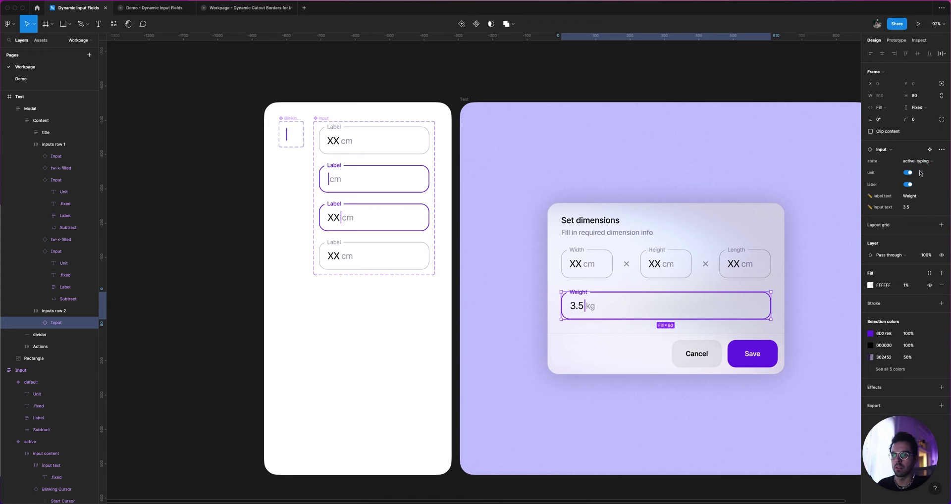
pyautogui.click(917, 161)
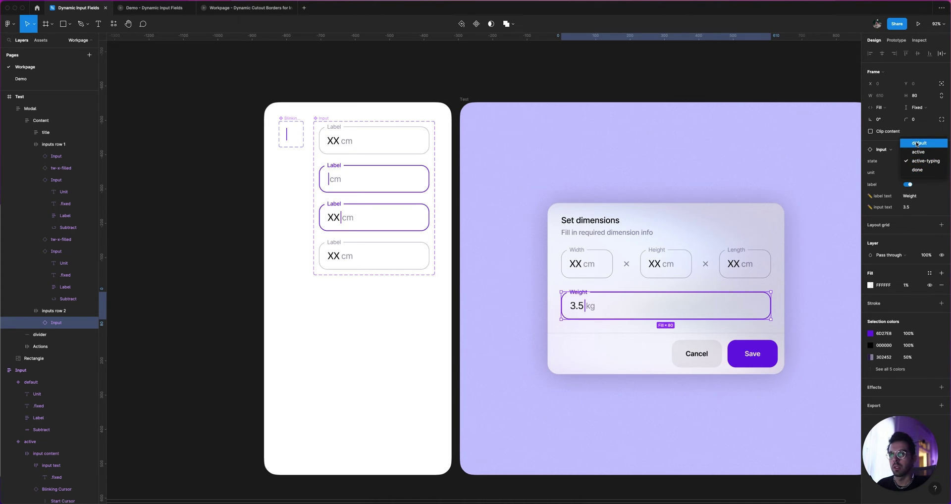
pyautogui.click(916, 143)
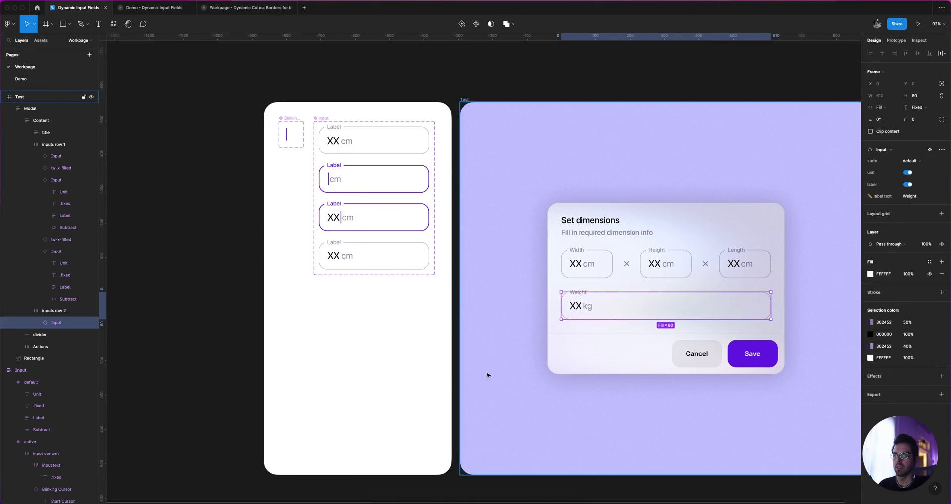
# Deselect the Weight input and select the whole Test frame.
pyautogui.click(486, 376)
pyautogui.scroll(-5, 484, 257)
pyautogui.click(533, 141)
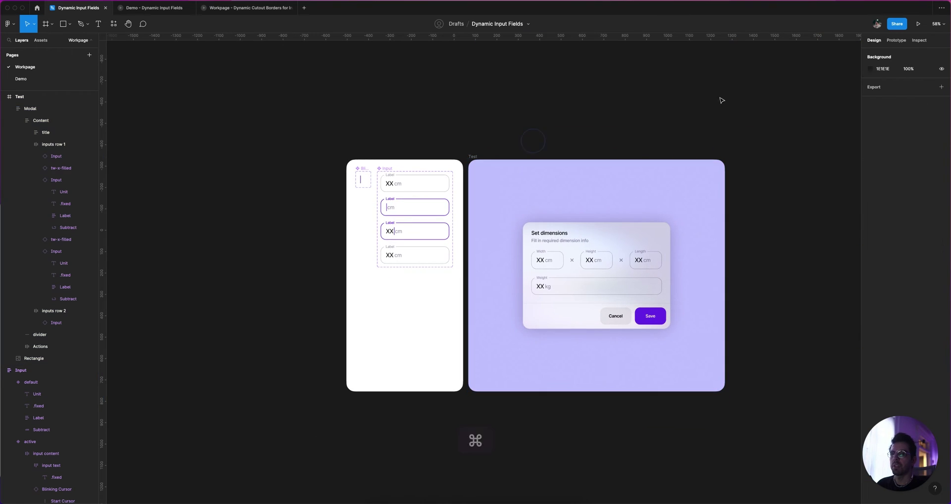
pyautogui.click(473, 155)
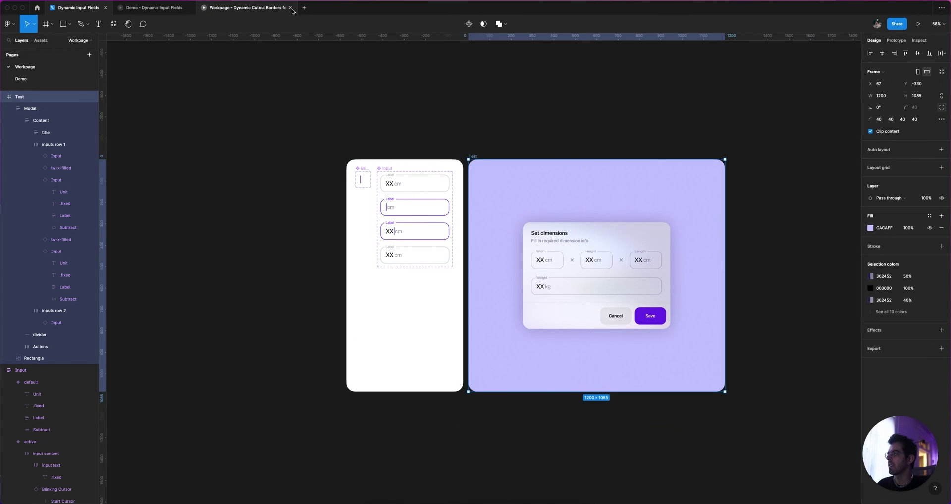
# Close the old Workpage preview, launch a fresh one of the Test frame, activate the Width field, and restart the prototype.
pyautogui.click(290, 8)
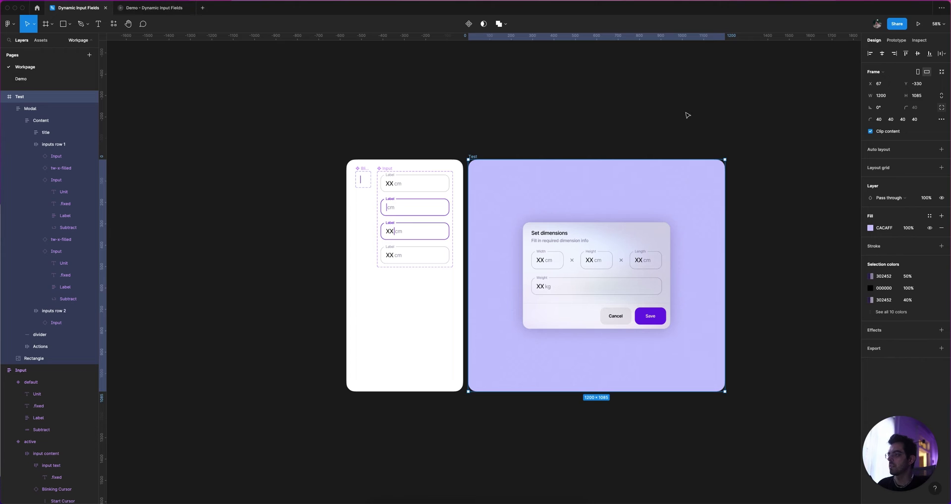
pyautogui.click(918, 24)
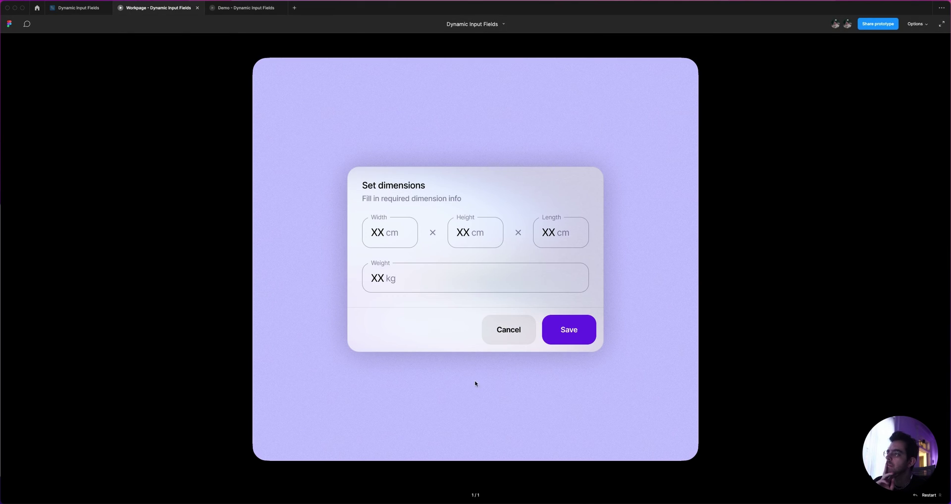
pyautogui.click(391, 233)
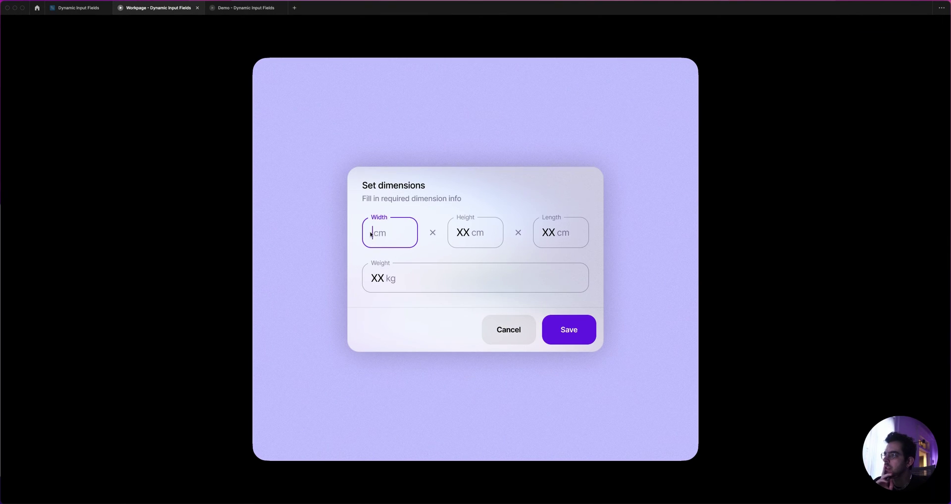
pyautogui.press('r')
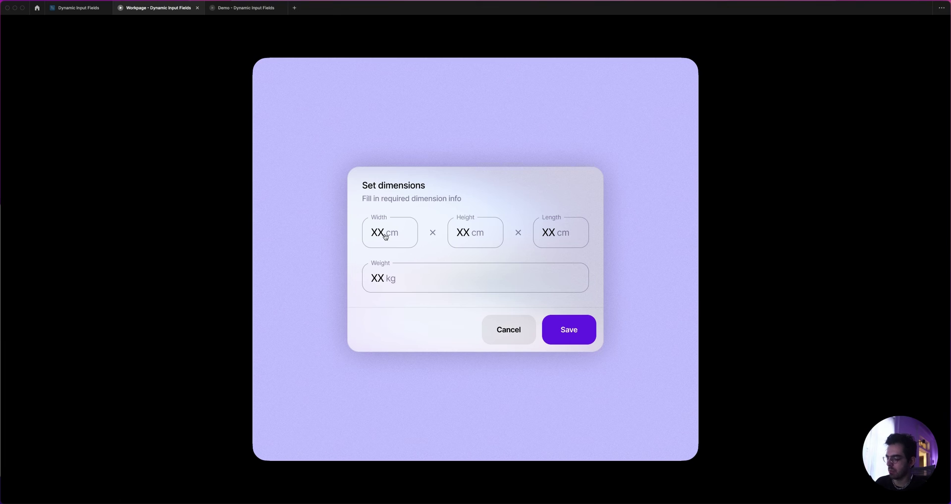
# Test the modal's Width field in the preview by entering 10, clearing it, and entering and committing 10 again.
pyautogui.click(389, 242)
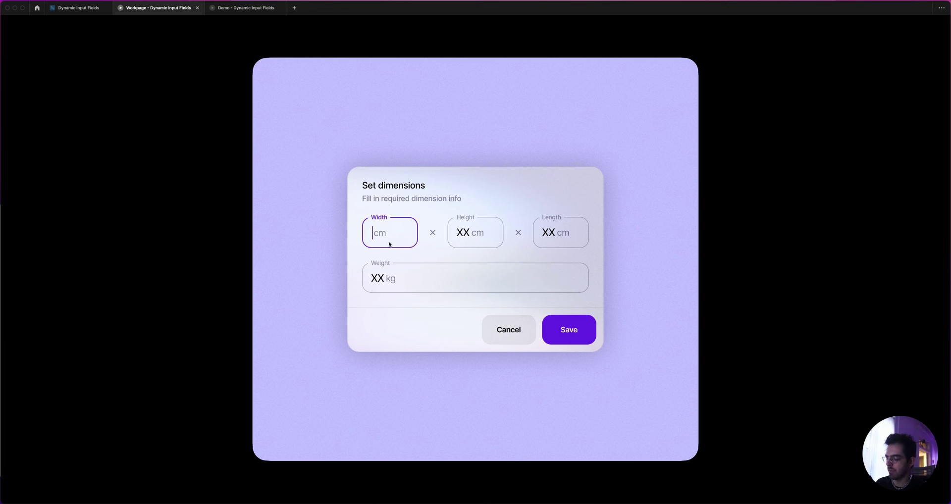
pyautogui.write('10')
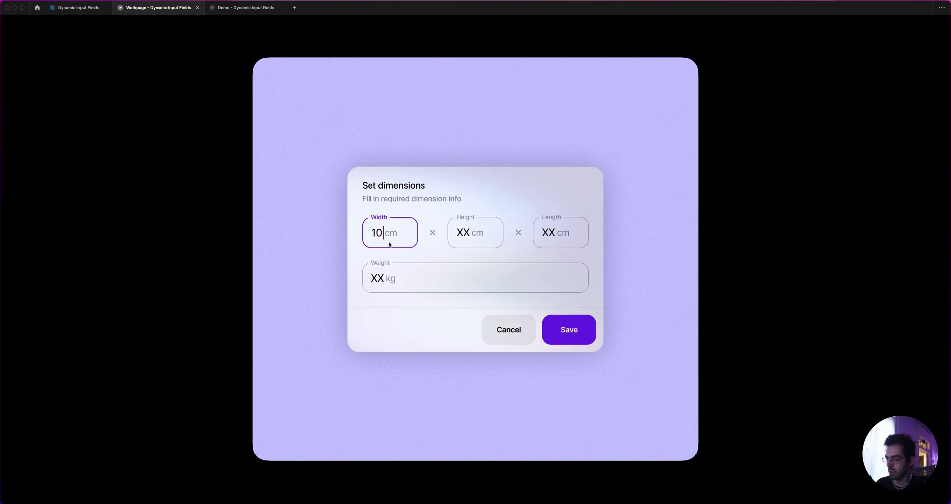
pyautogui.press('BackSpace')
pyautogui.press('BackSpace')
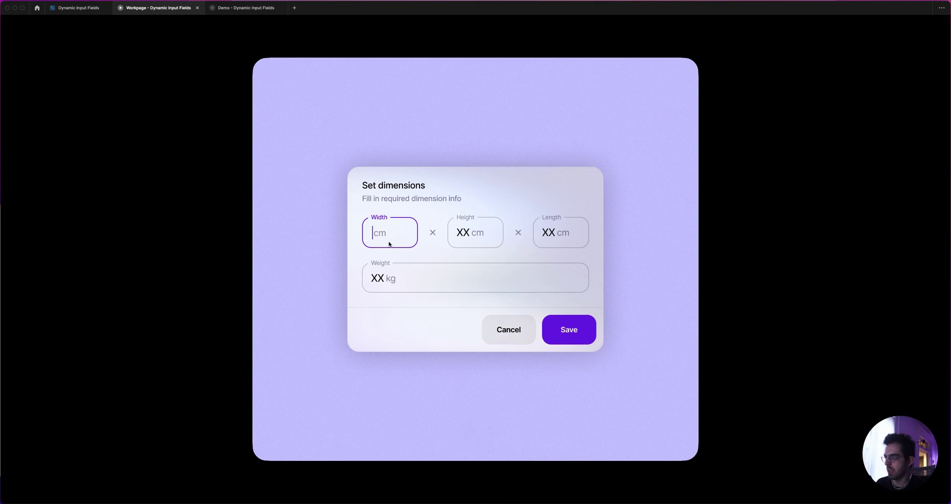
pyautogui.write('10')
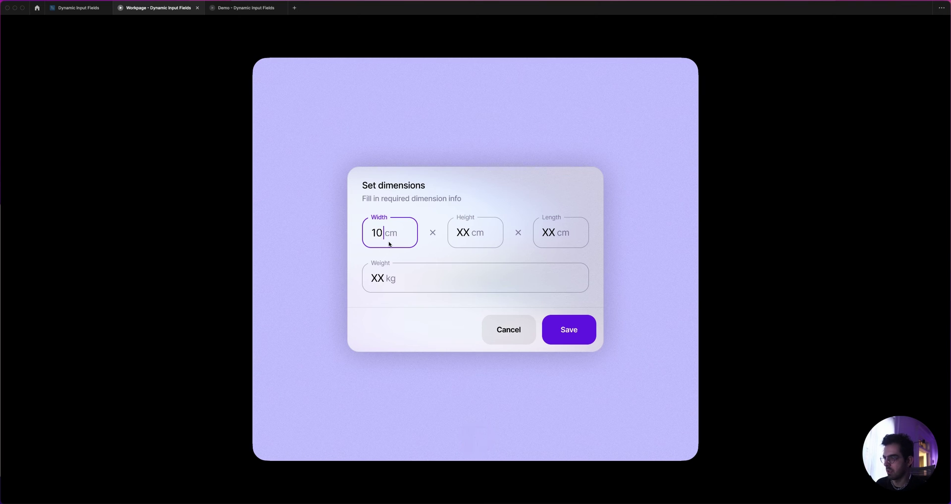
pyautogui.press('Escape')
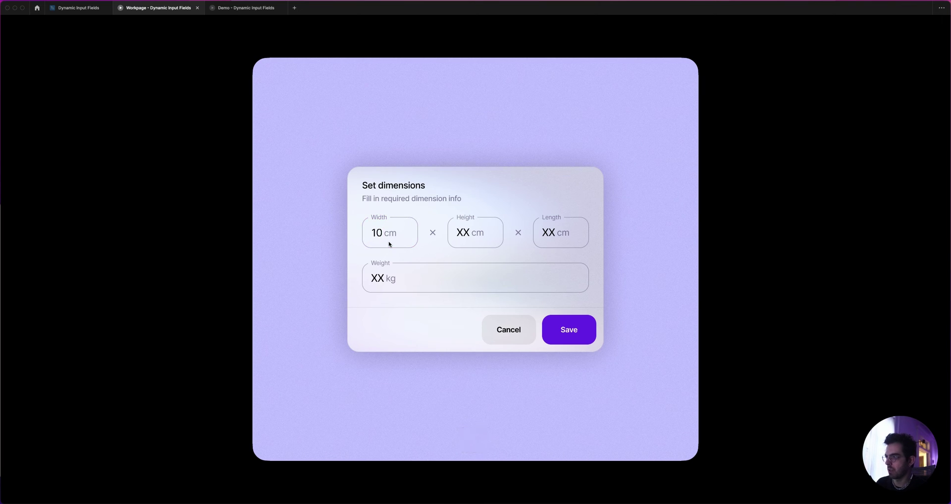
# Test the remaining modal fields in the preview with Height 20, Length 30 and Weight 3.5, committing each value.
pyautogui.click(472, 238)
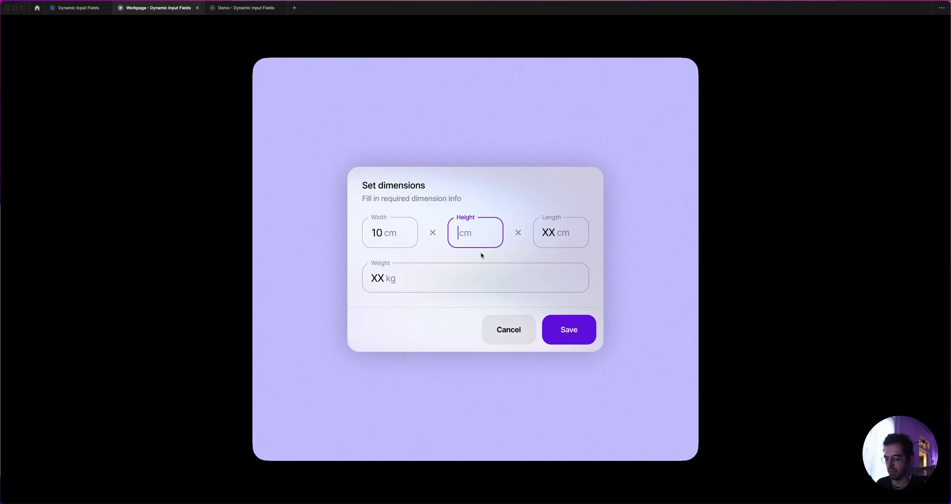
pyautogui.write('20')
pyautogui.press('Return')
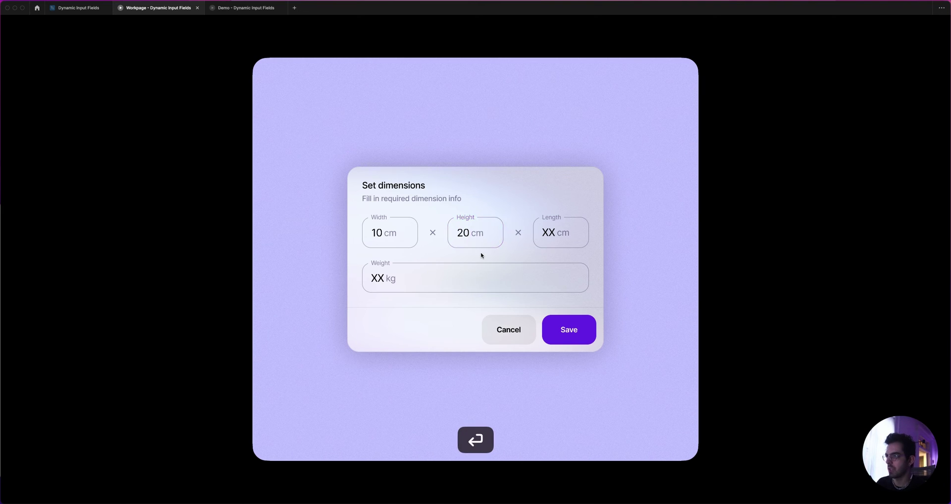
pyautogui.click(567, 232)
pyautogui.write('30')
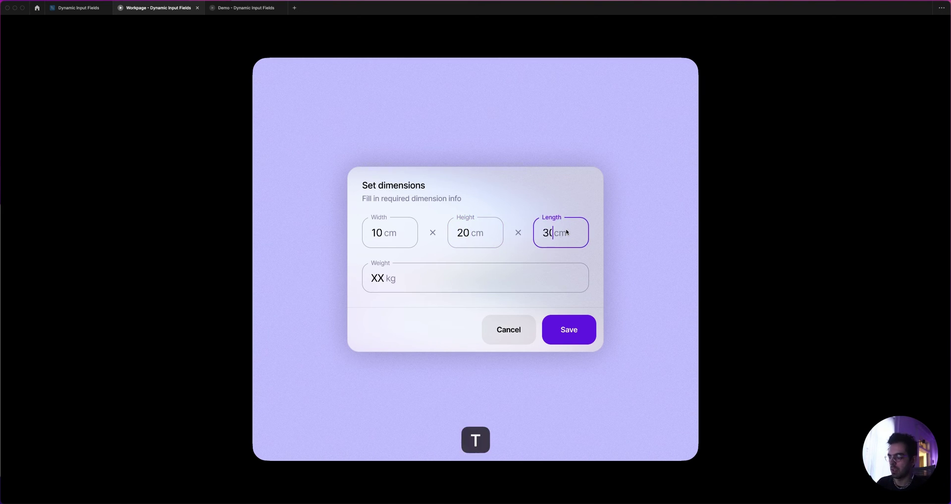
pyautogui.press('Return')
pyautogui.click(390, 274)
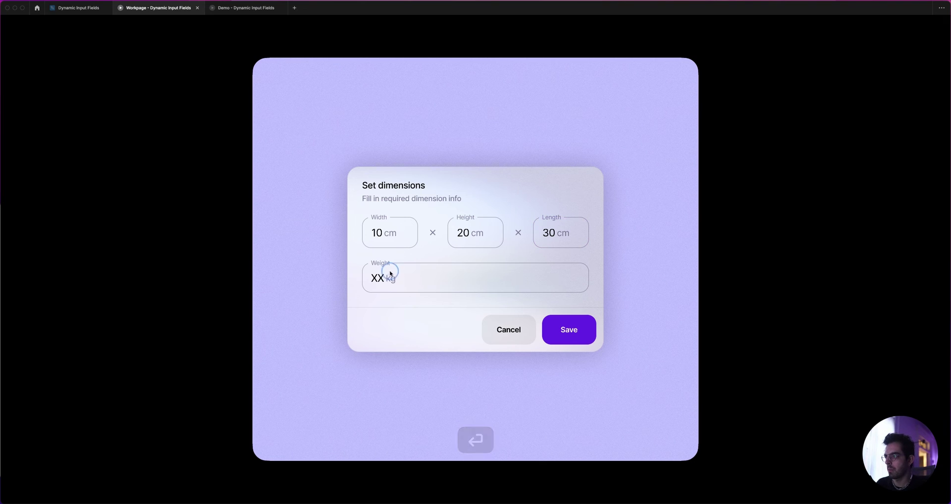
pyautogui.write('3.5')
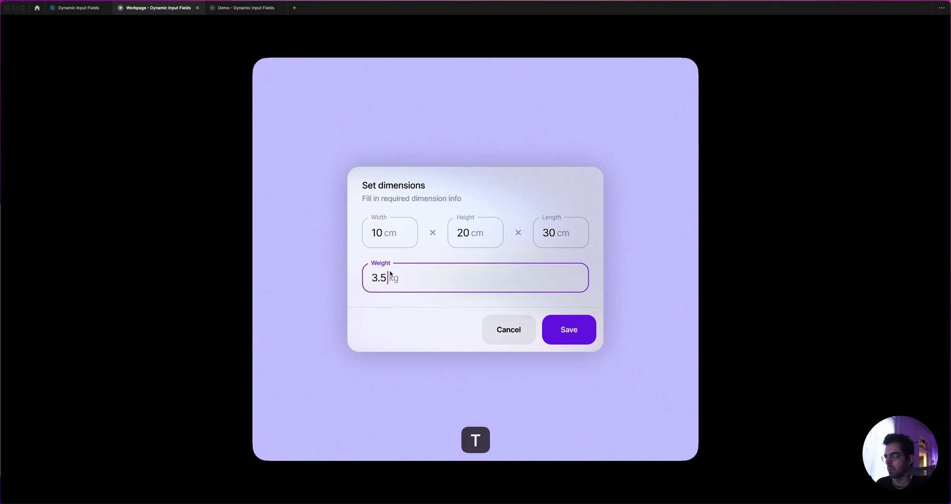
pyautogui.press('Return')
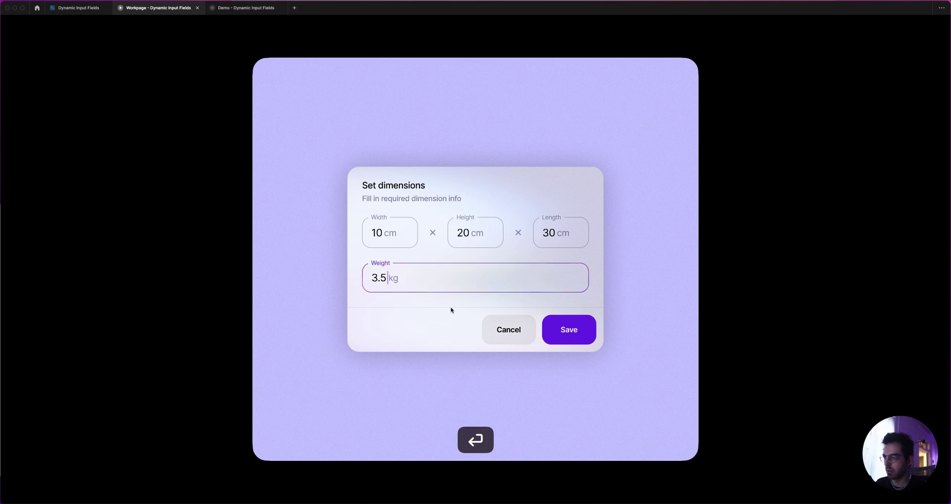
# Test returning the Weight field to its XX placeholder in the preview, and fill it in again as 3.5.
pyautogui.click(389, 280)
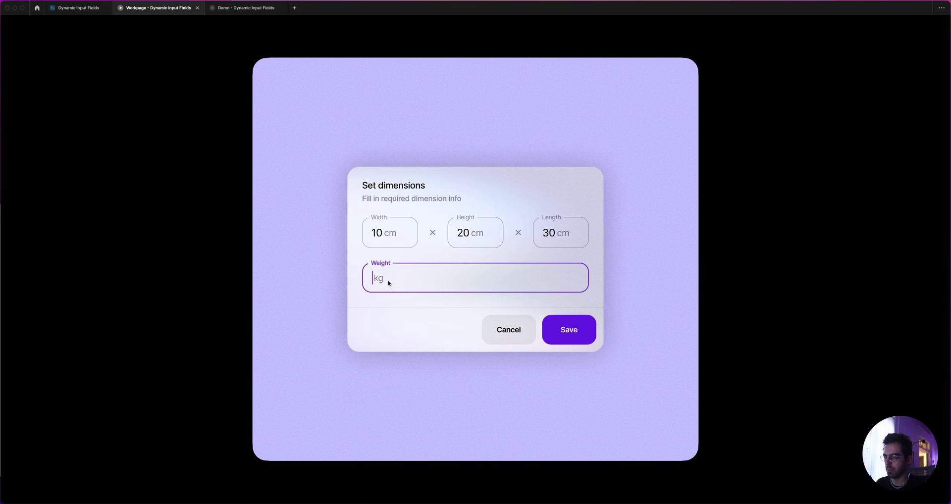
pyautogui.write('XX')
pyautogui.press('Return')
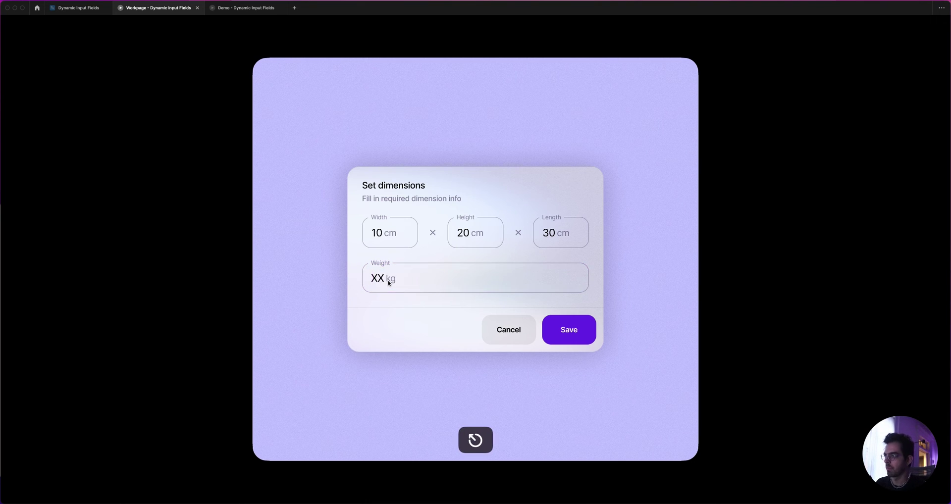
pyautogui.click(389, 283)
pyautogui.press('Escape')
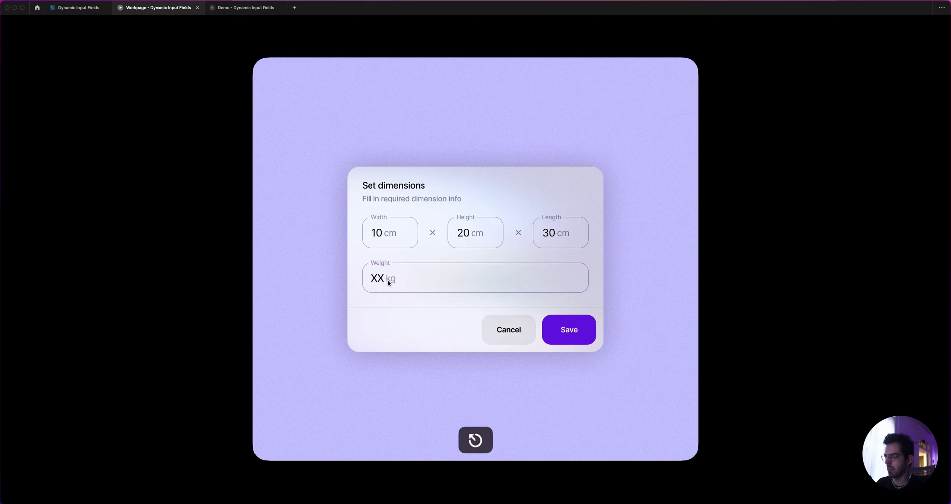
pyautogui.click(389, 283)
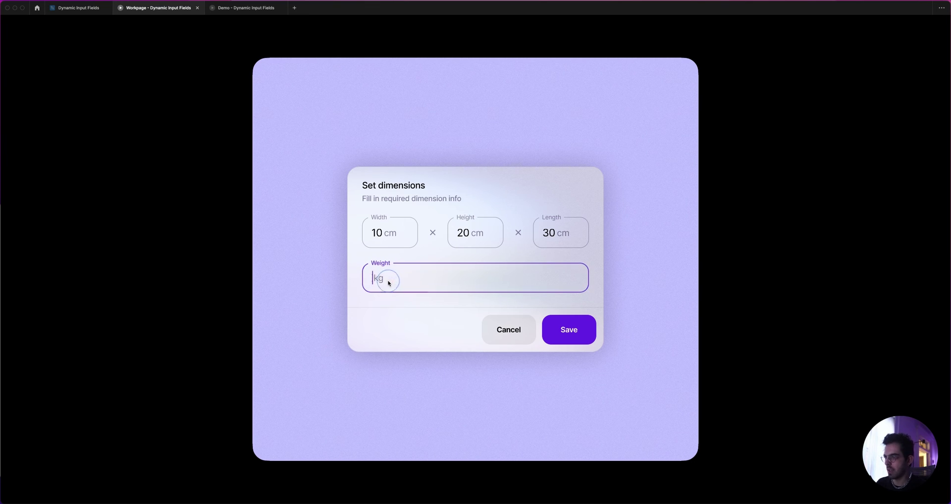
pyautogui.write('3.5')
pyautogui.press('Escape')
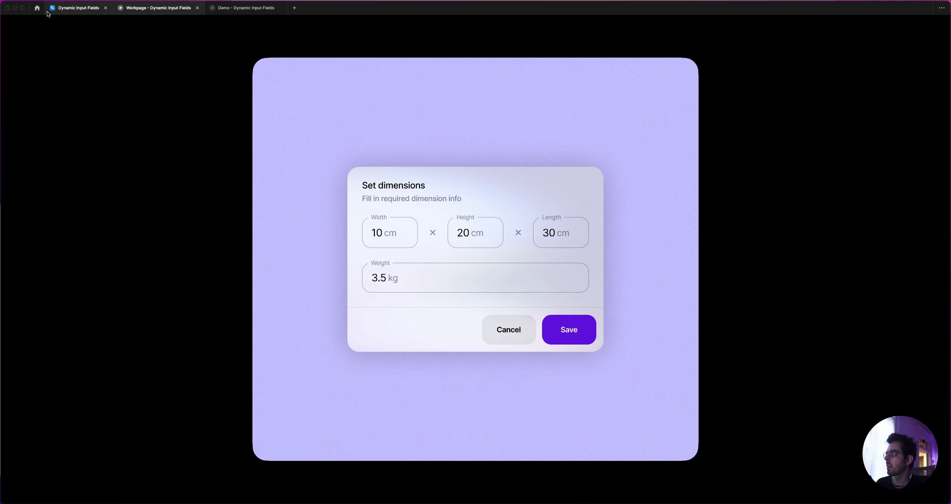
# Return to the design file and examine the after-delay interaction on the Blinking Cursor component's OFF state.
pyautogui.click(78, 8)
pyautogui.scroll(5, 364, 180)
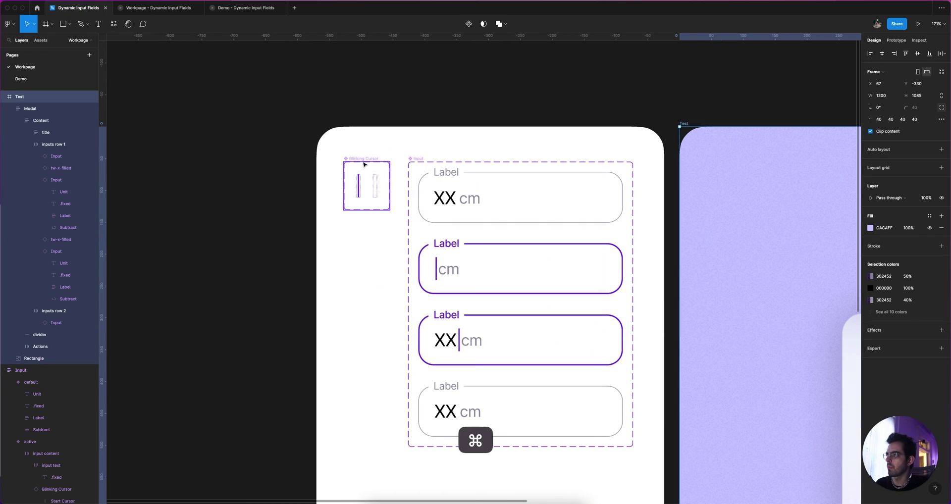
pyautogui.click(364, 179)
pyautogui.scroll(10, 365, 161)
pyautogui.click(349, 230)
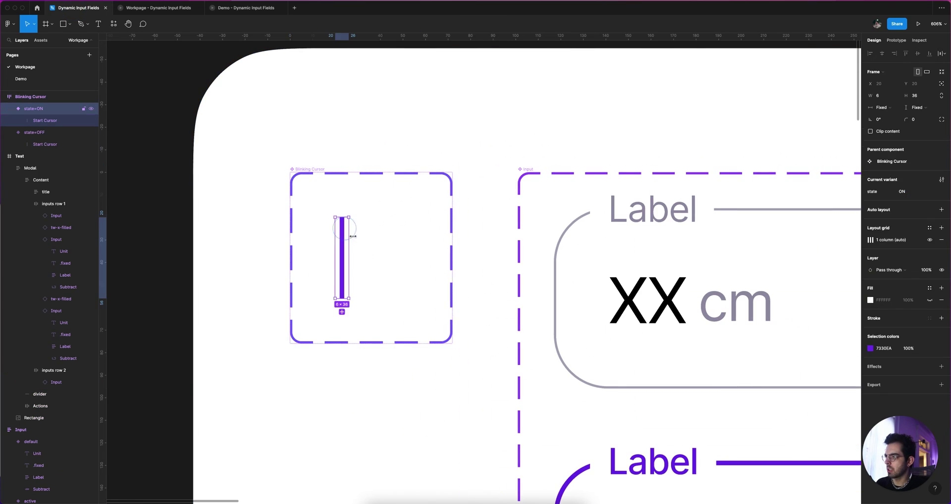
pyautogui.hotkey('shift', 'e')
pyautogui.click(372, 258)
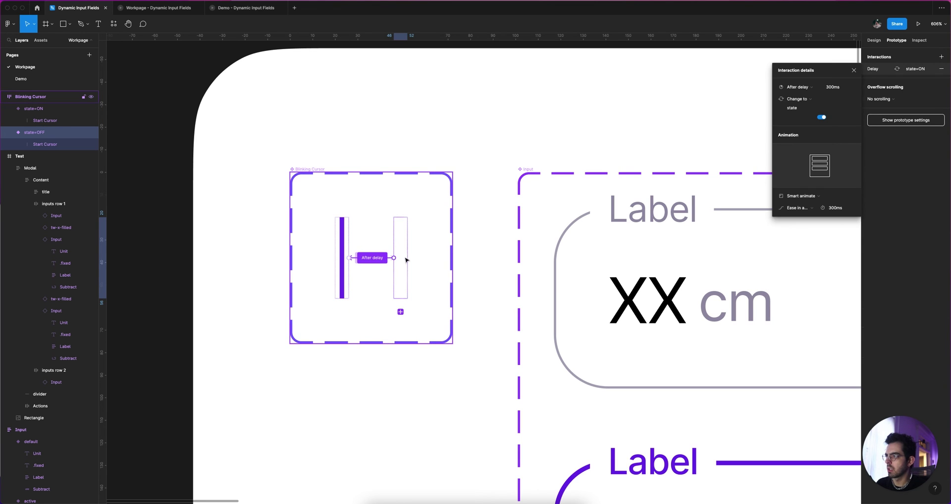
# Reset the interactions of the Blinking Cursor instances in the active and active-typing Input variants to the inherited variant interactions.
pyautogui.scroll(-5, 671, 250)
pyautogui.hscroll(5, 677, 308)
pyautogui.scroll(-3, 677, 308)
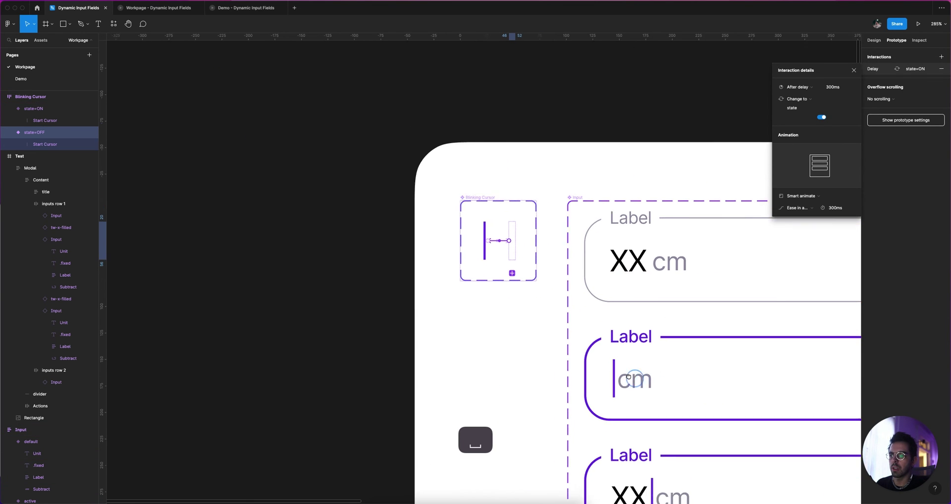
pyautogui.click(510, 322)
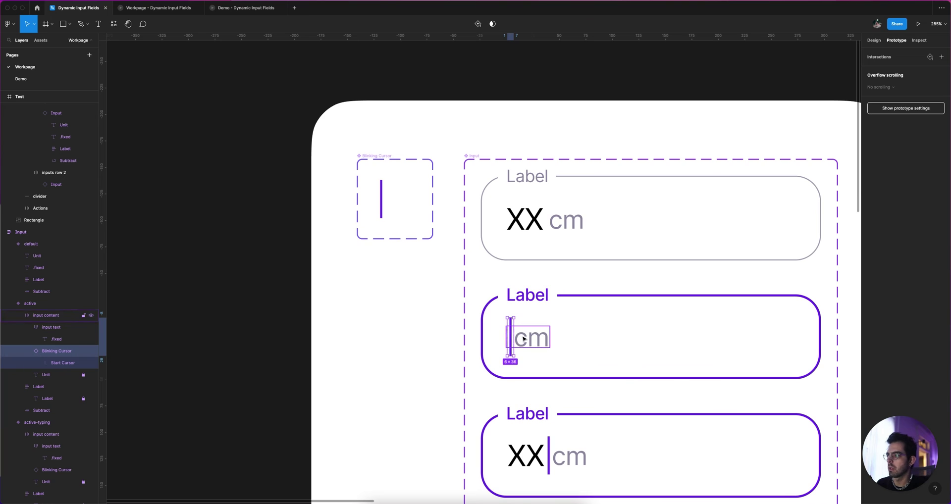
pyautogui.click(930, 57)
pyautogui.scroll(-5, 680, 311)
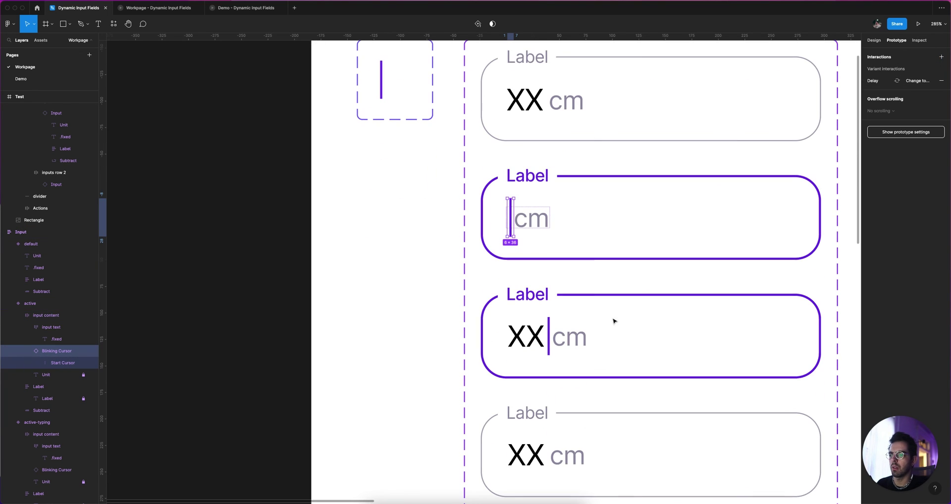
pyautogui.click(548, 330)
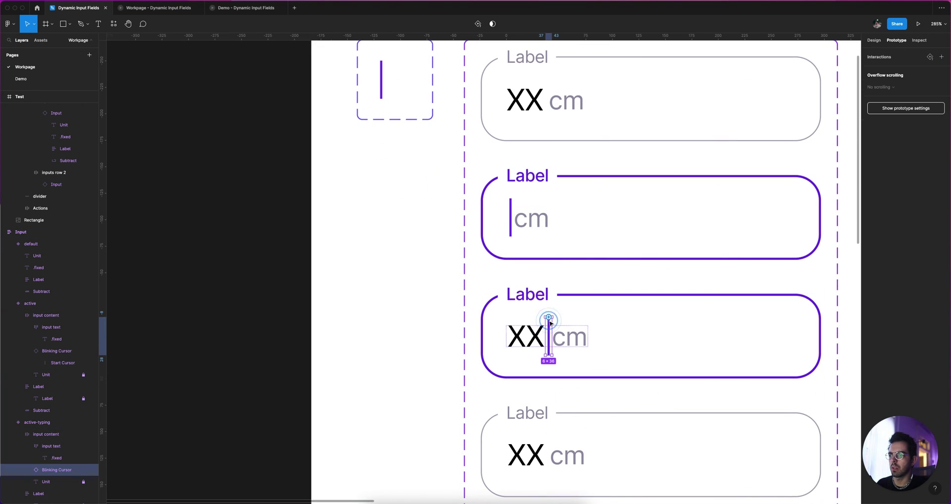
pyautogui.click(930, 57)
pyautogui.scroll(-7, 553, 360)
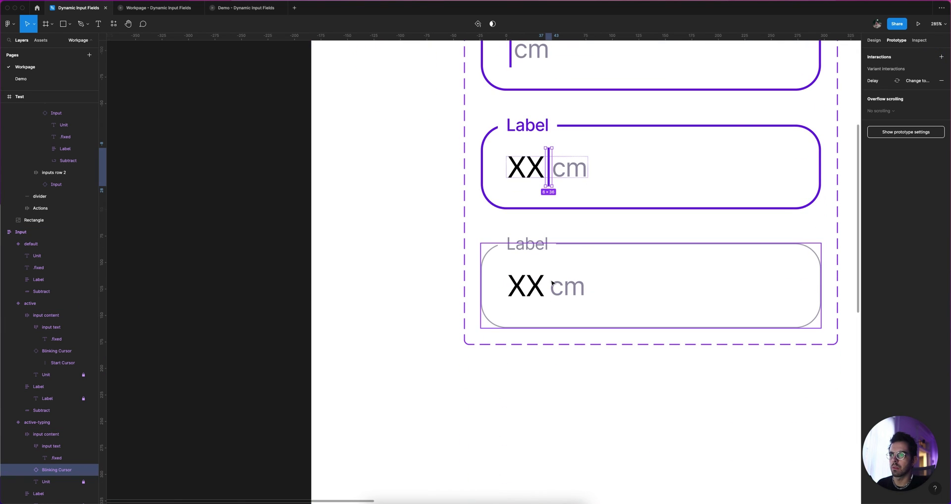
# Check the Demo preview, restart the Workpage prototype, and activate its Width field to check the cursor's blinking.
pyautogui.click(246, 8)
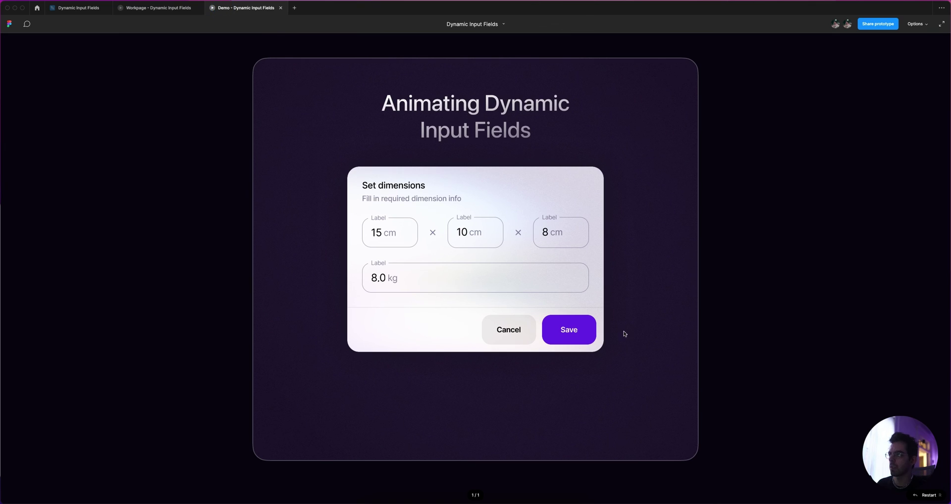
pyautogui.click(149, 7)
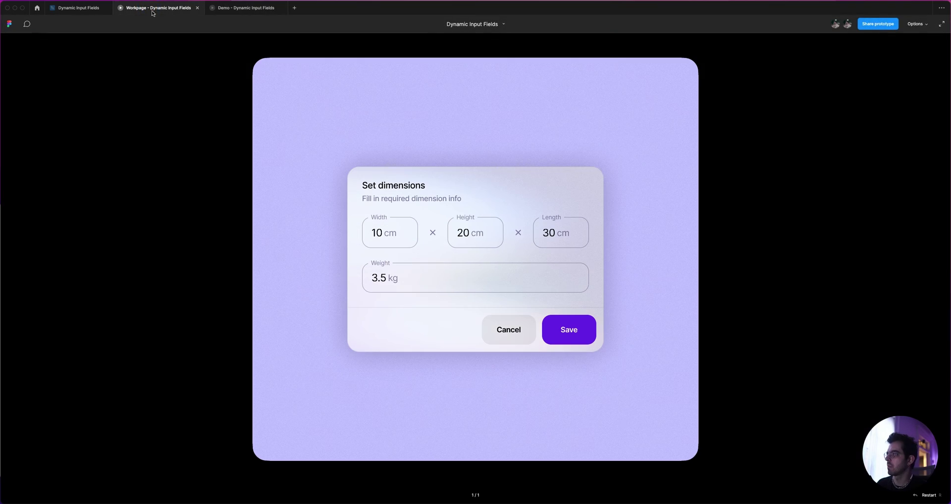
pyautogui.press('r')
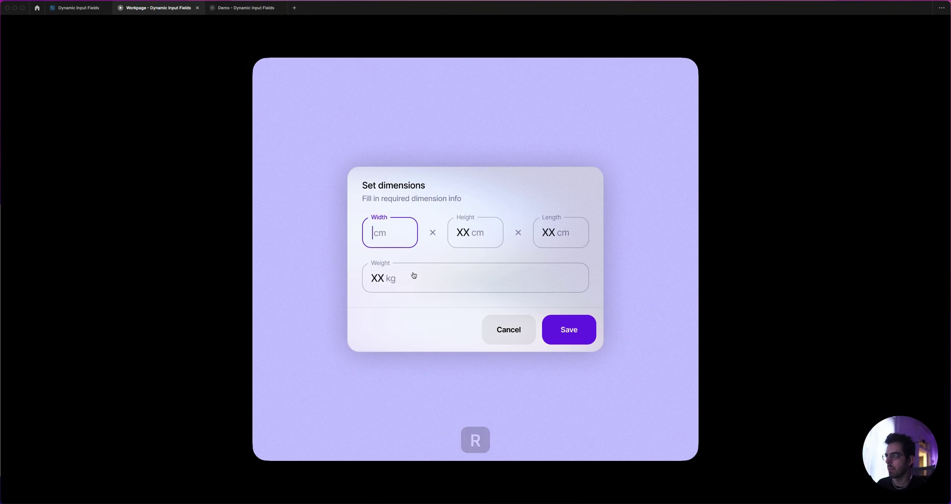
# Return to the design file and review the delay interactions between the Blinking Cursor's ON and OFF states.
pyautogui.click(78, 7)
pyautogui.scroll(3, 570, 189)
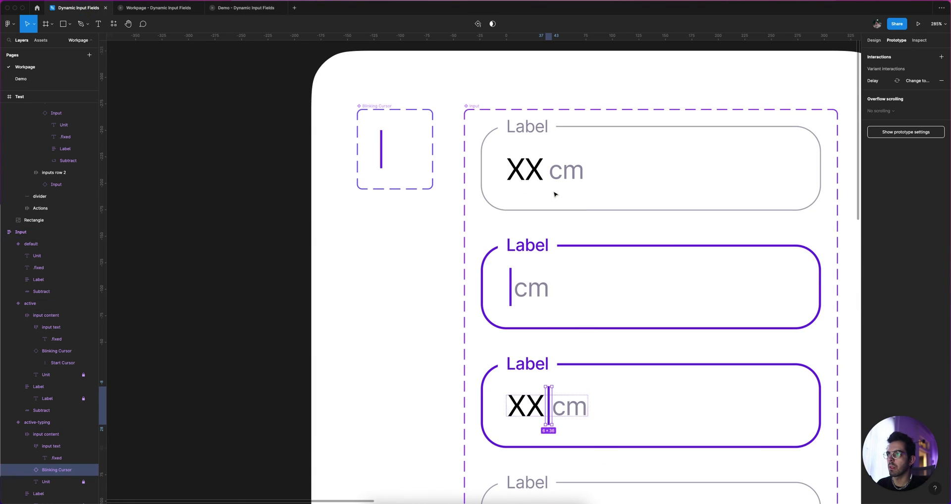
pyautogui.click(381, 86)
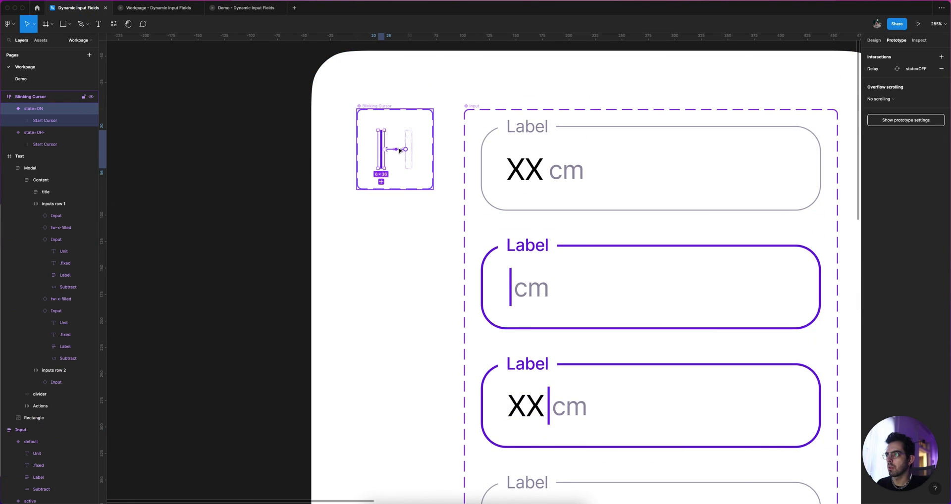
pyautogui.click(397, 150)
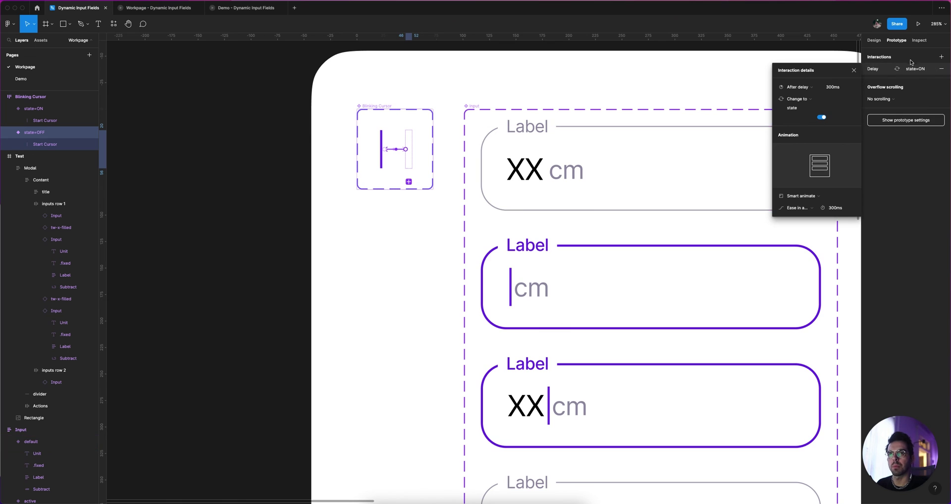
pyautogui.click(853, 70)
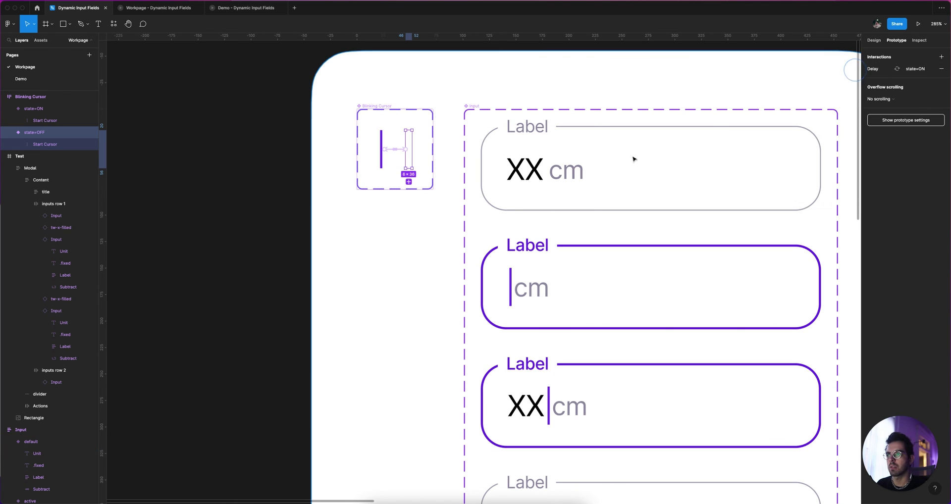
# Examine the inherited delay interaction of the Blinking Cursor instance inside the active Input variant.
pyautogui.click(514, 290)
pyautogui.doubleClick(509, 278)
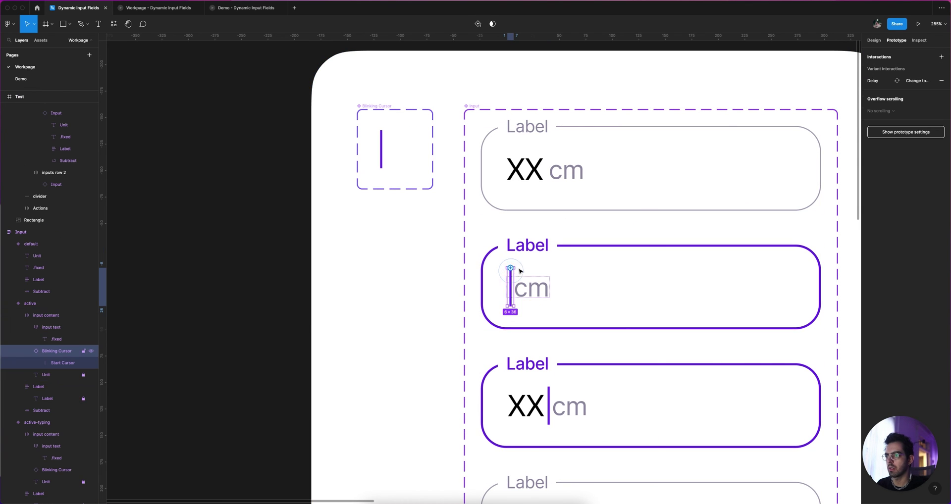
pyautogui.scroll(-5, 628, 272)
pyautogui.hscroll(5, 658, 282)
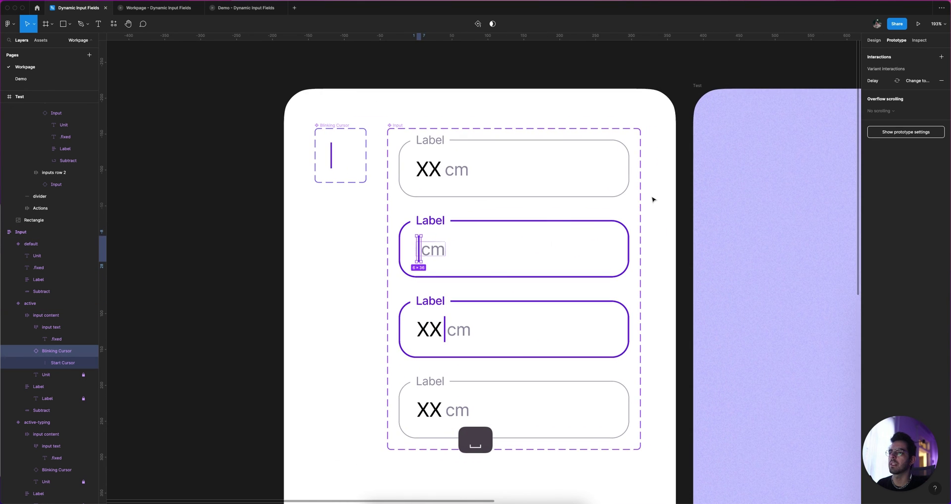
# Remove the delay interaction from the active variant's Blinking Cursor instance and reset it to the inherited variant interactions.
pyautogui.rightClick(619, 207)
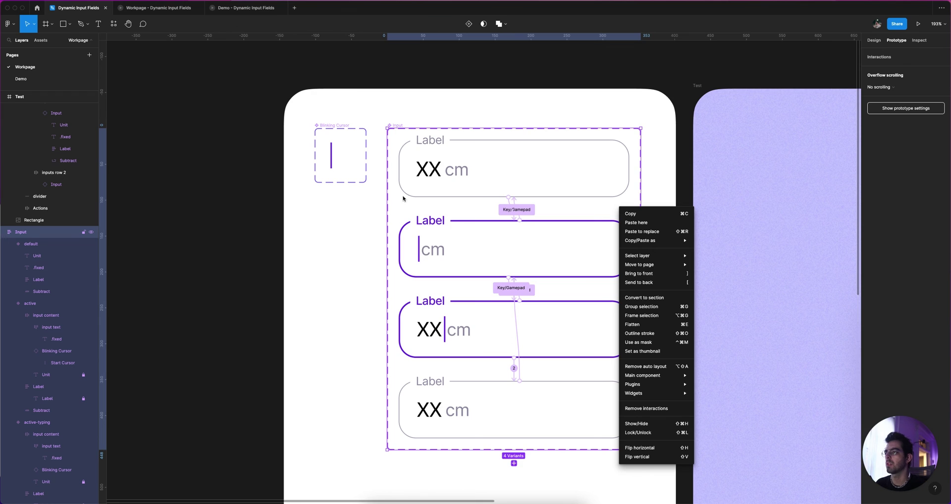
pyautogui.click(417, 239)
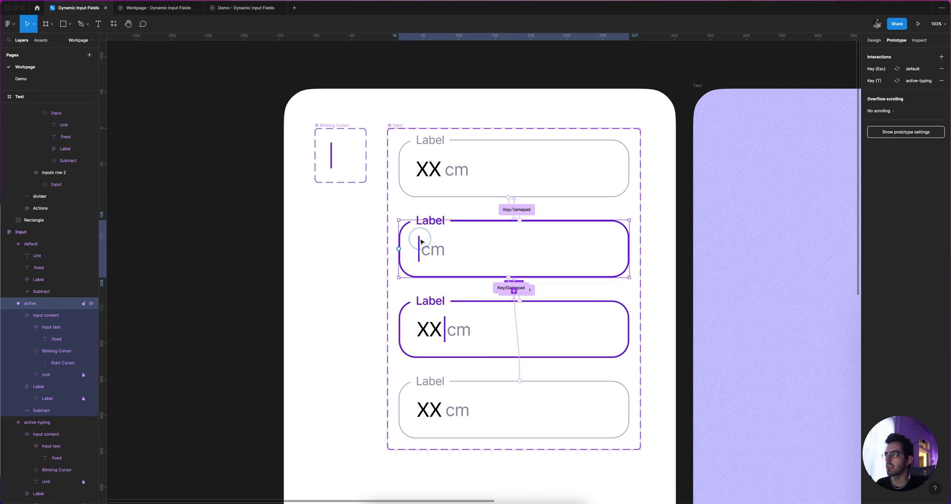
pyautogui.keyDown('super'); pyautogui.click(418, 243); pyautogui.keyUp('super')
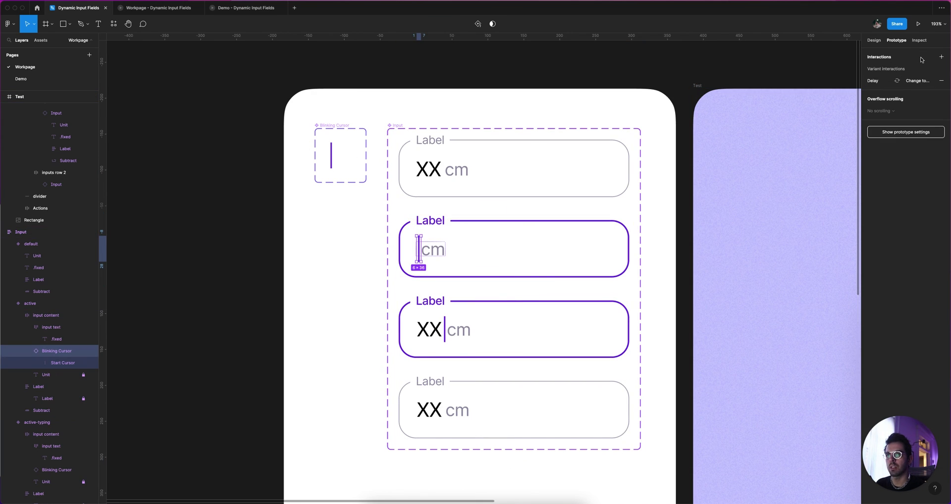
pyautogui.click(942, 81)
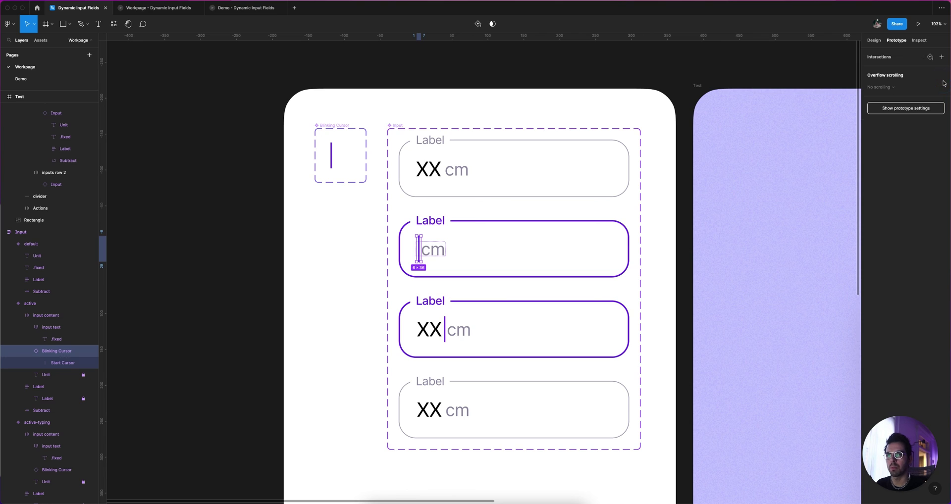
pyautogui.click(930, 57)
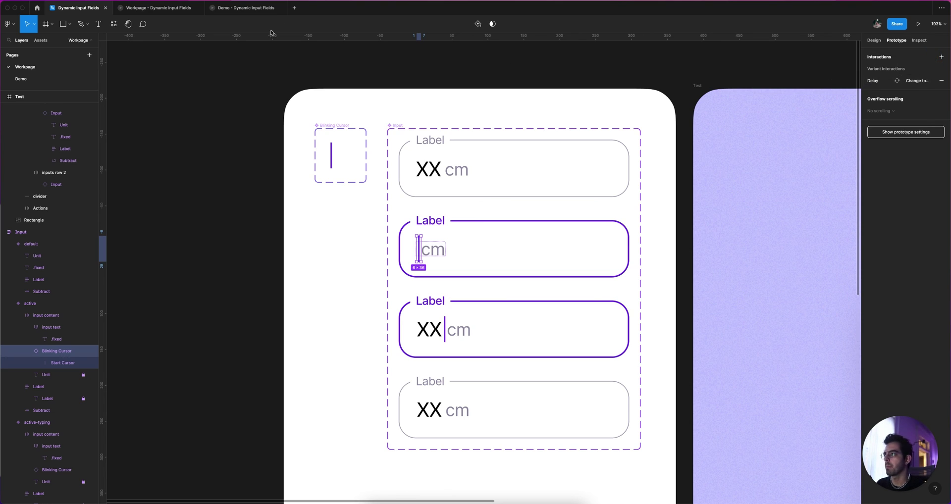
# Preview the Workpage prototype and fill in the modal's Width with 10 and Height with 20.
pyautogui.click(918, 24)
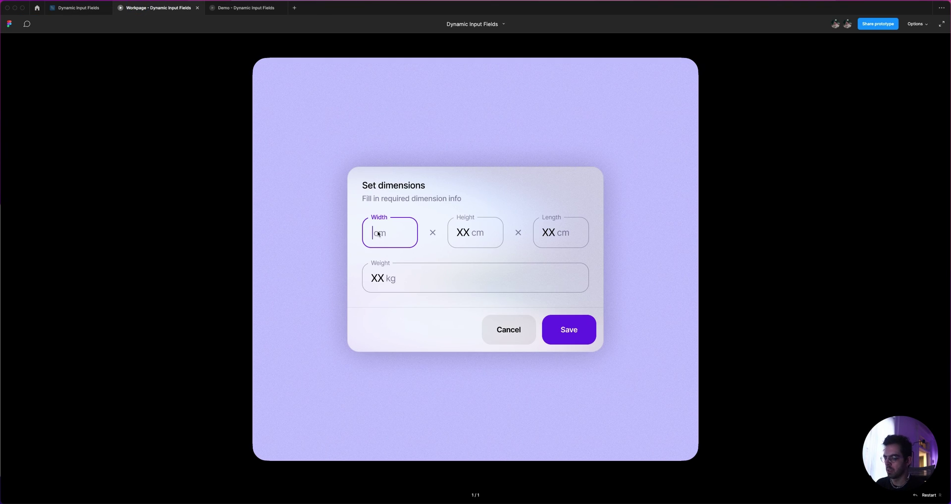
pyautogui.write('10')
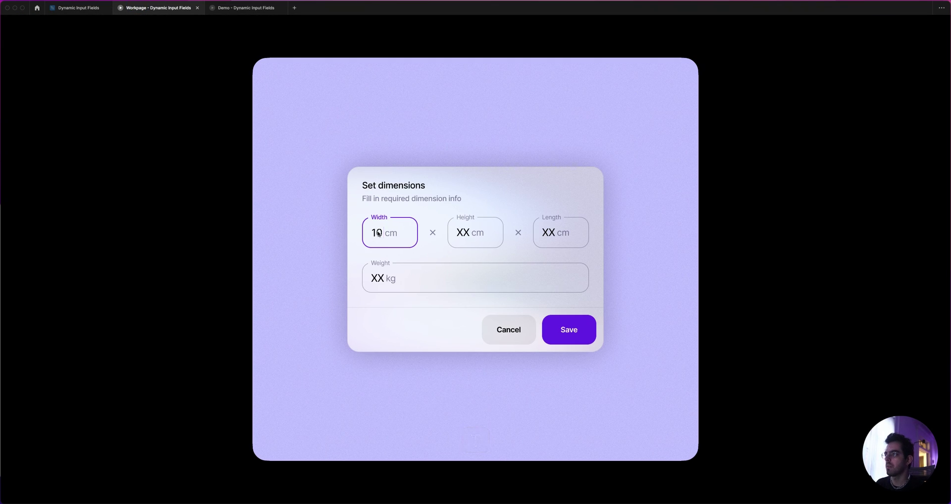
pyautogui.press('Return')
pyautogui.click(464, 231)
pyautogui.write('20')
pyautogui.press('Return')
# Fill in the prototype modal's Length with 30 and Weight with 3.5.
pyautogui.click(546, 233)
pyautogui.write('30')
pyautogui.press('Return')
pyautogui.click(375, 282)
pyautogui.write('3.5')
pyautogui.press('Return')
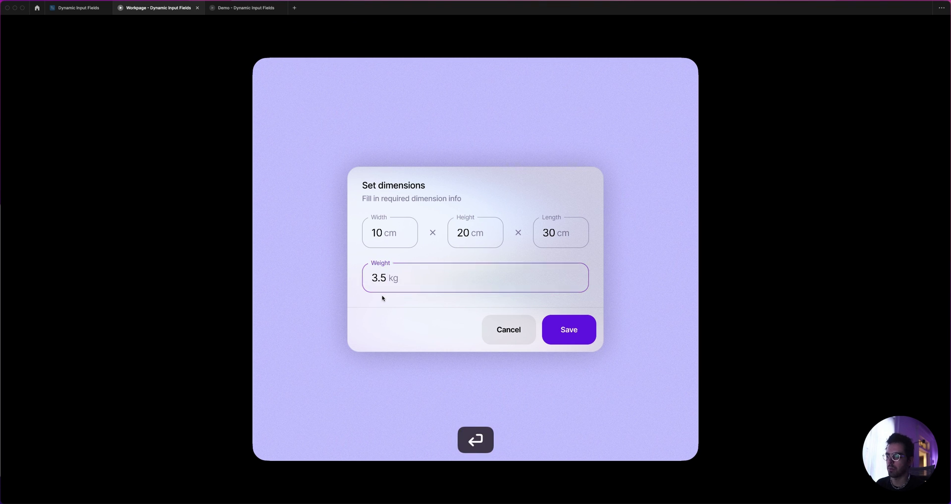
# Return to the design file and look over the Input components beside the Test frame's modal.
pyautogui.click(80, 6)
pyautogui.scroll(-3, 407, 270)
pyautogui.hscroll(5, 569, 333)
pyautogui.scroll(-3, 569, 333)
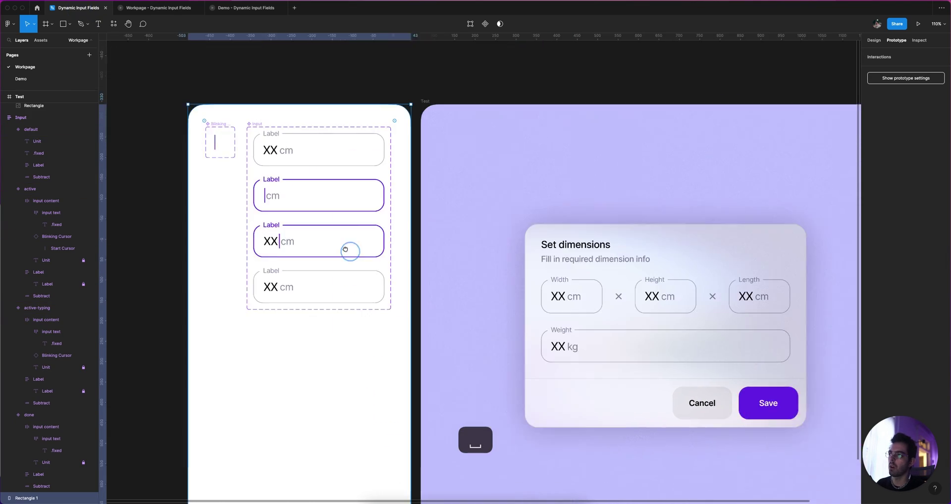
pyautogui.scroll(-3, 371, 227)
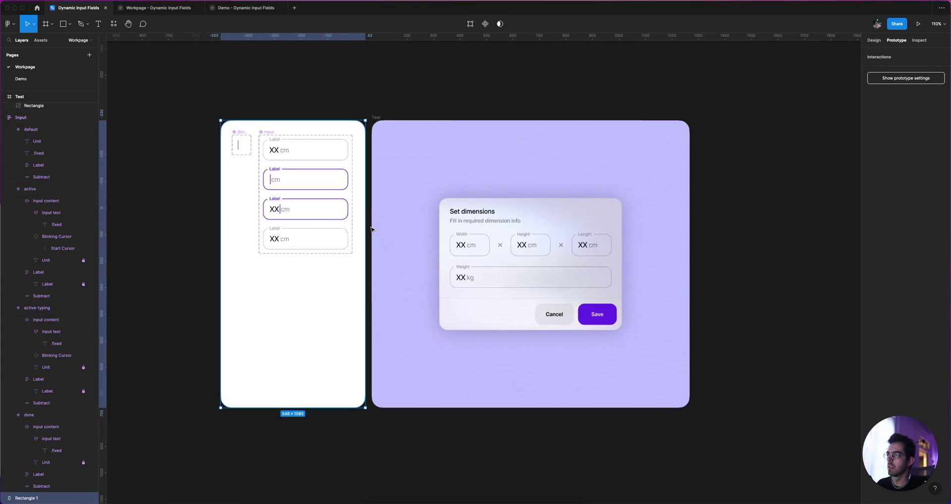